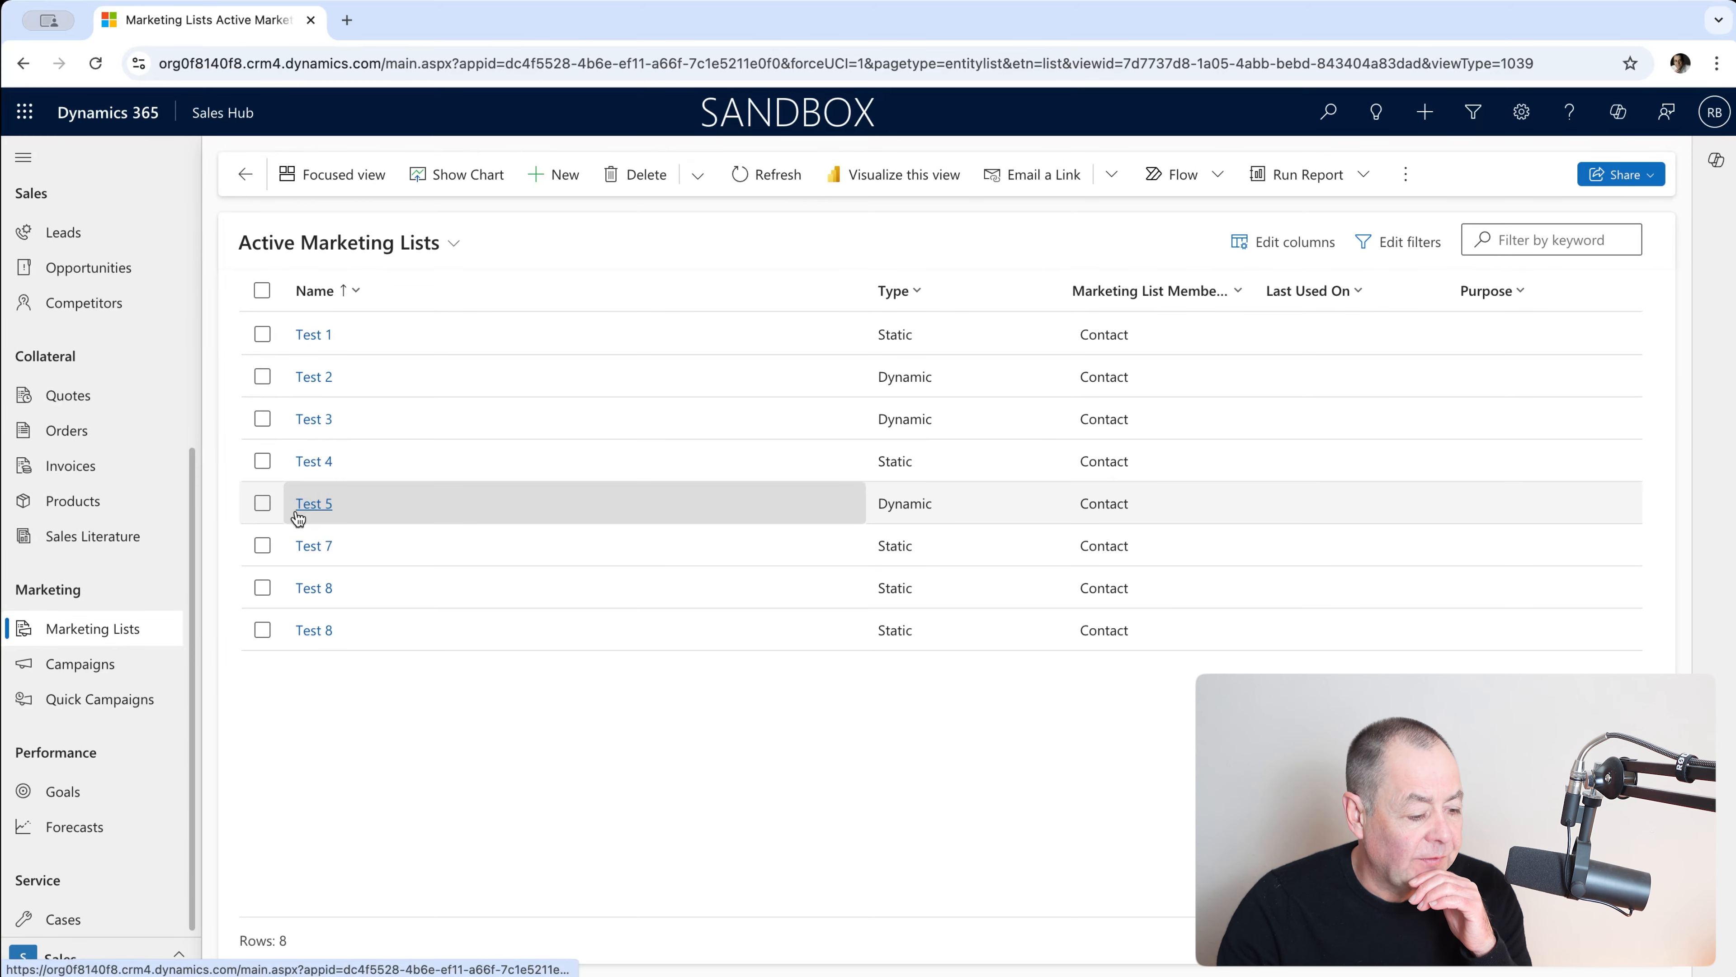
Step: Open the Test 7 marketing list record and show its Members tab with five contacts
click(313, 545)
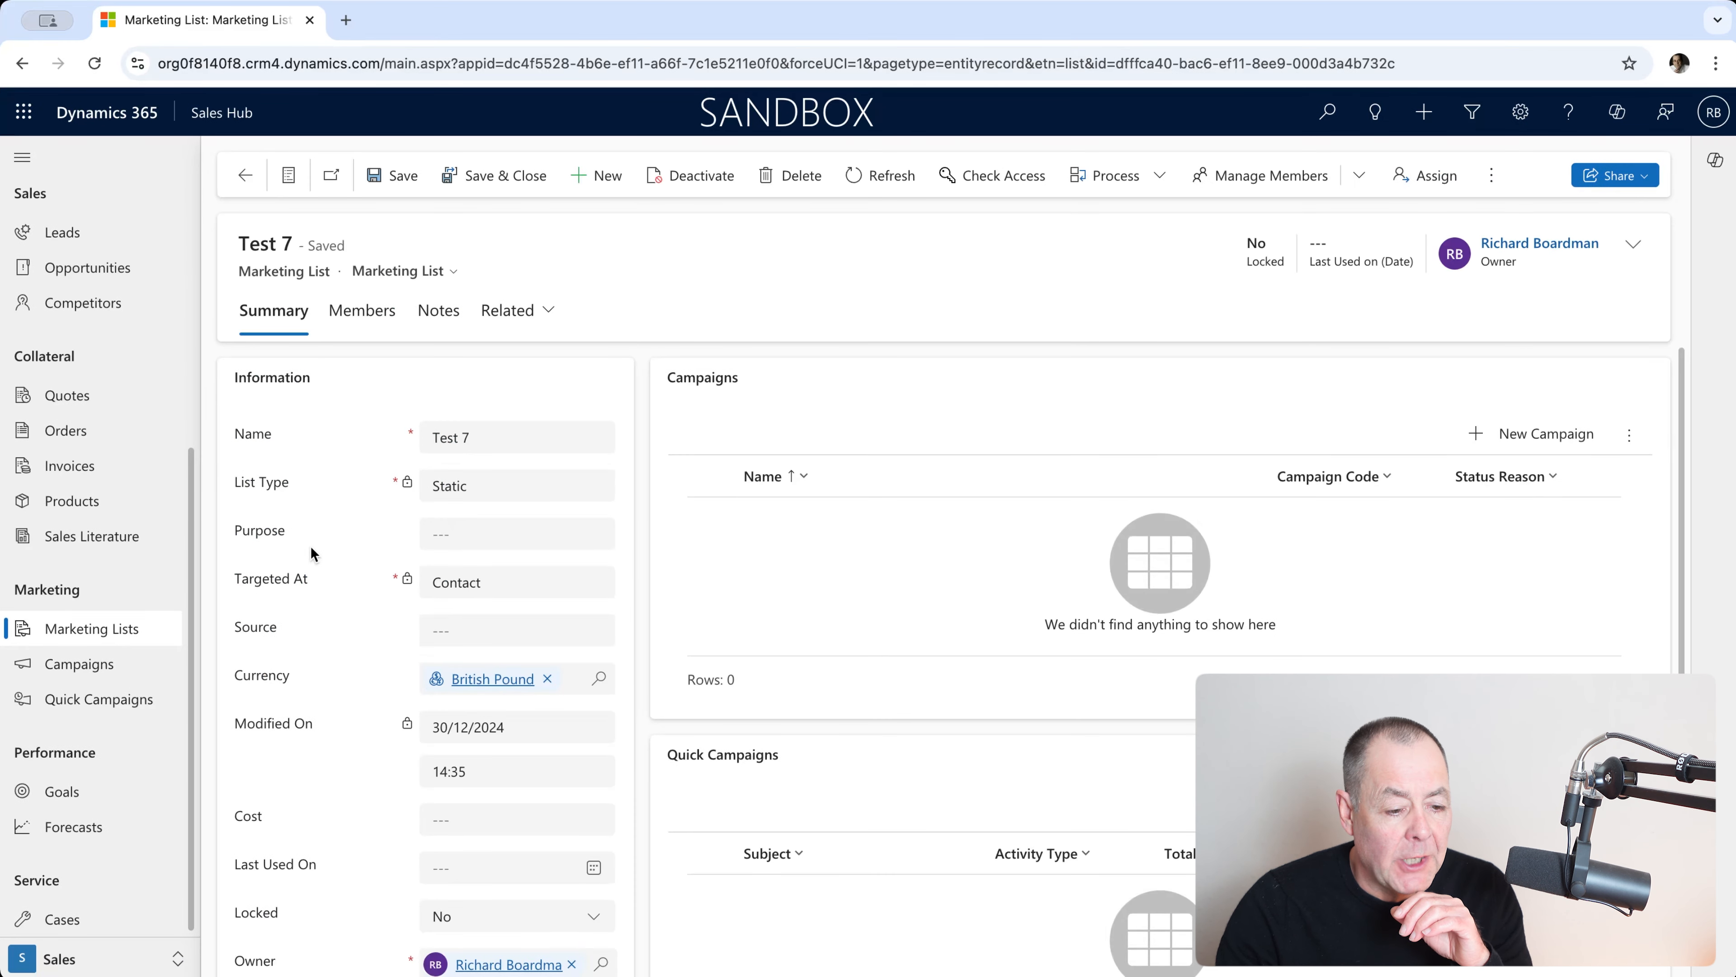
scroll(385, 489, down, 1)
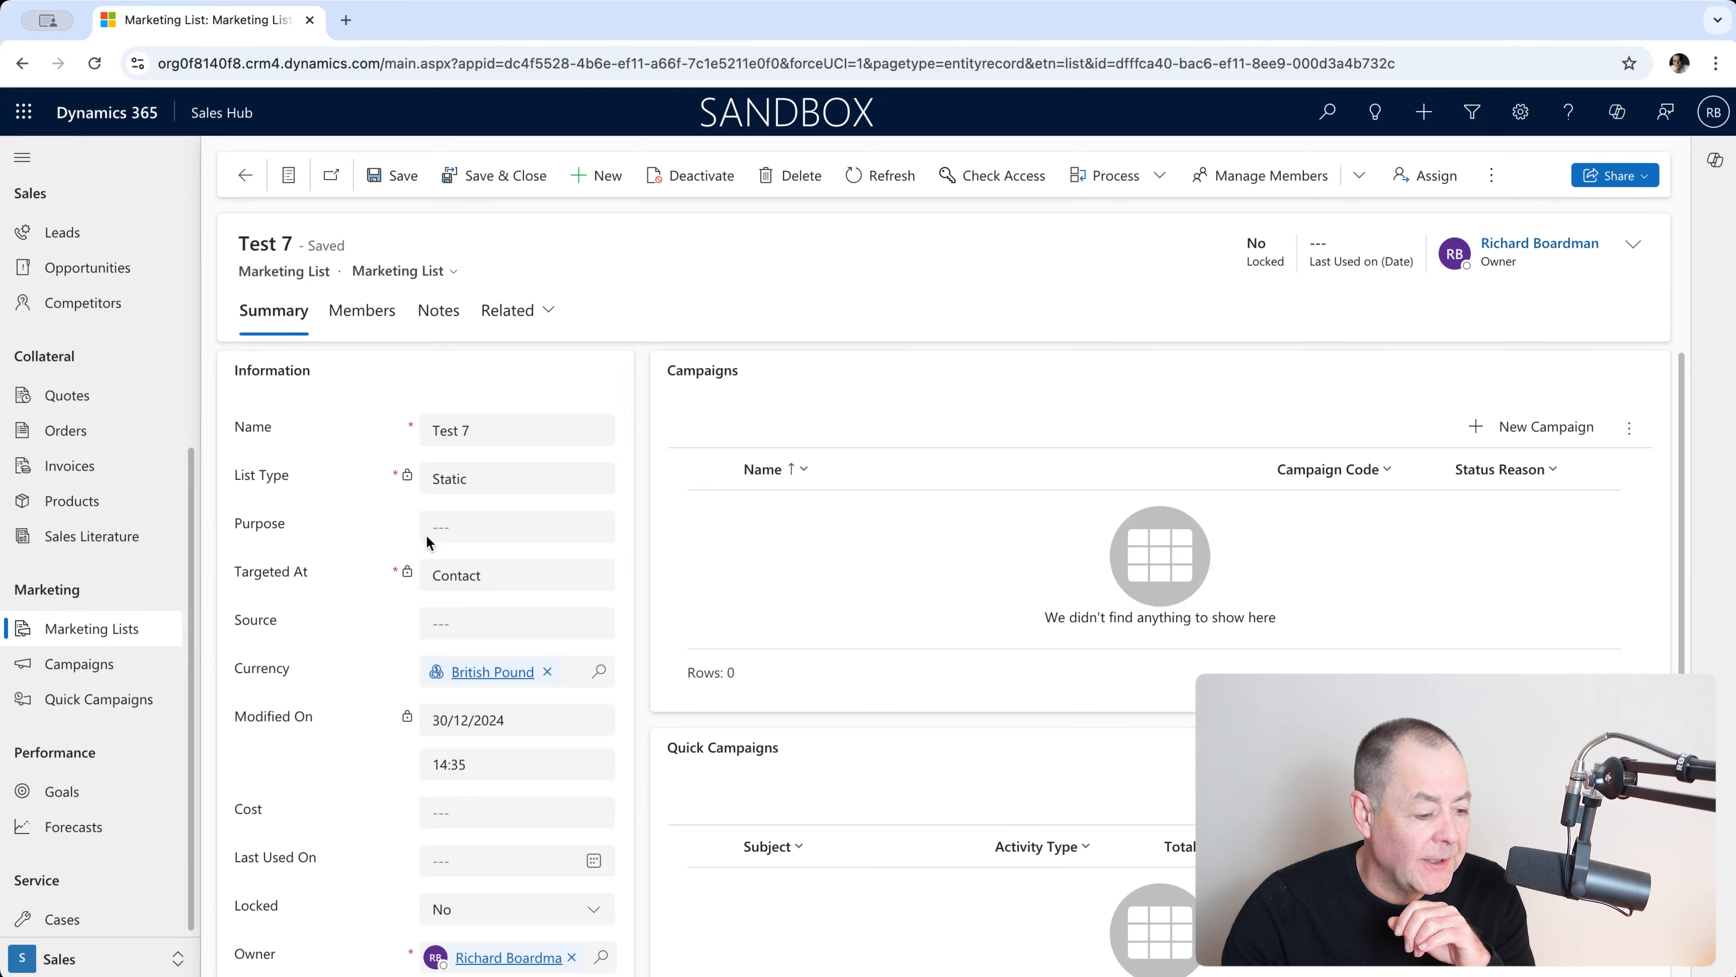
click(377, 318)
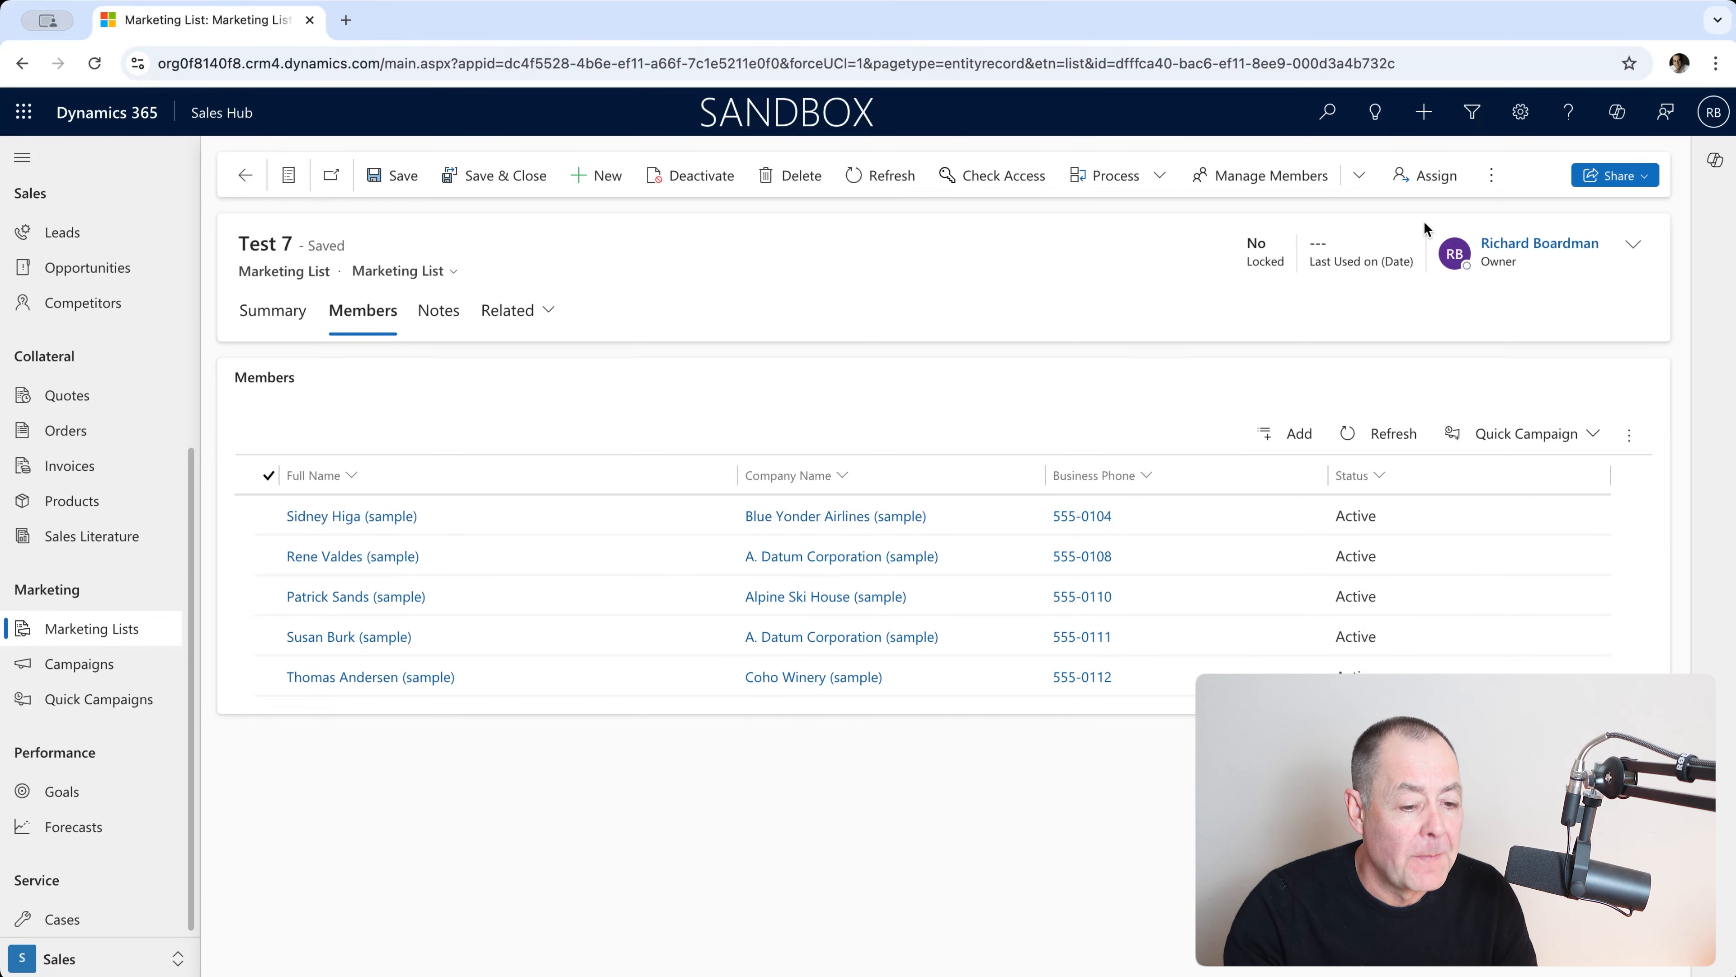
Step: Launch Advanced Find on the Contacts table to edit filters on All Contacts
click(1472, 112)
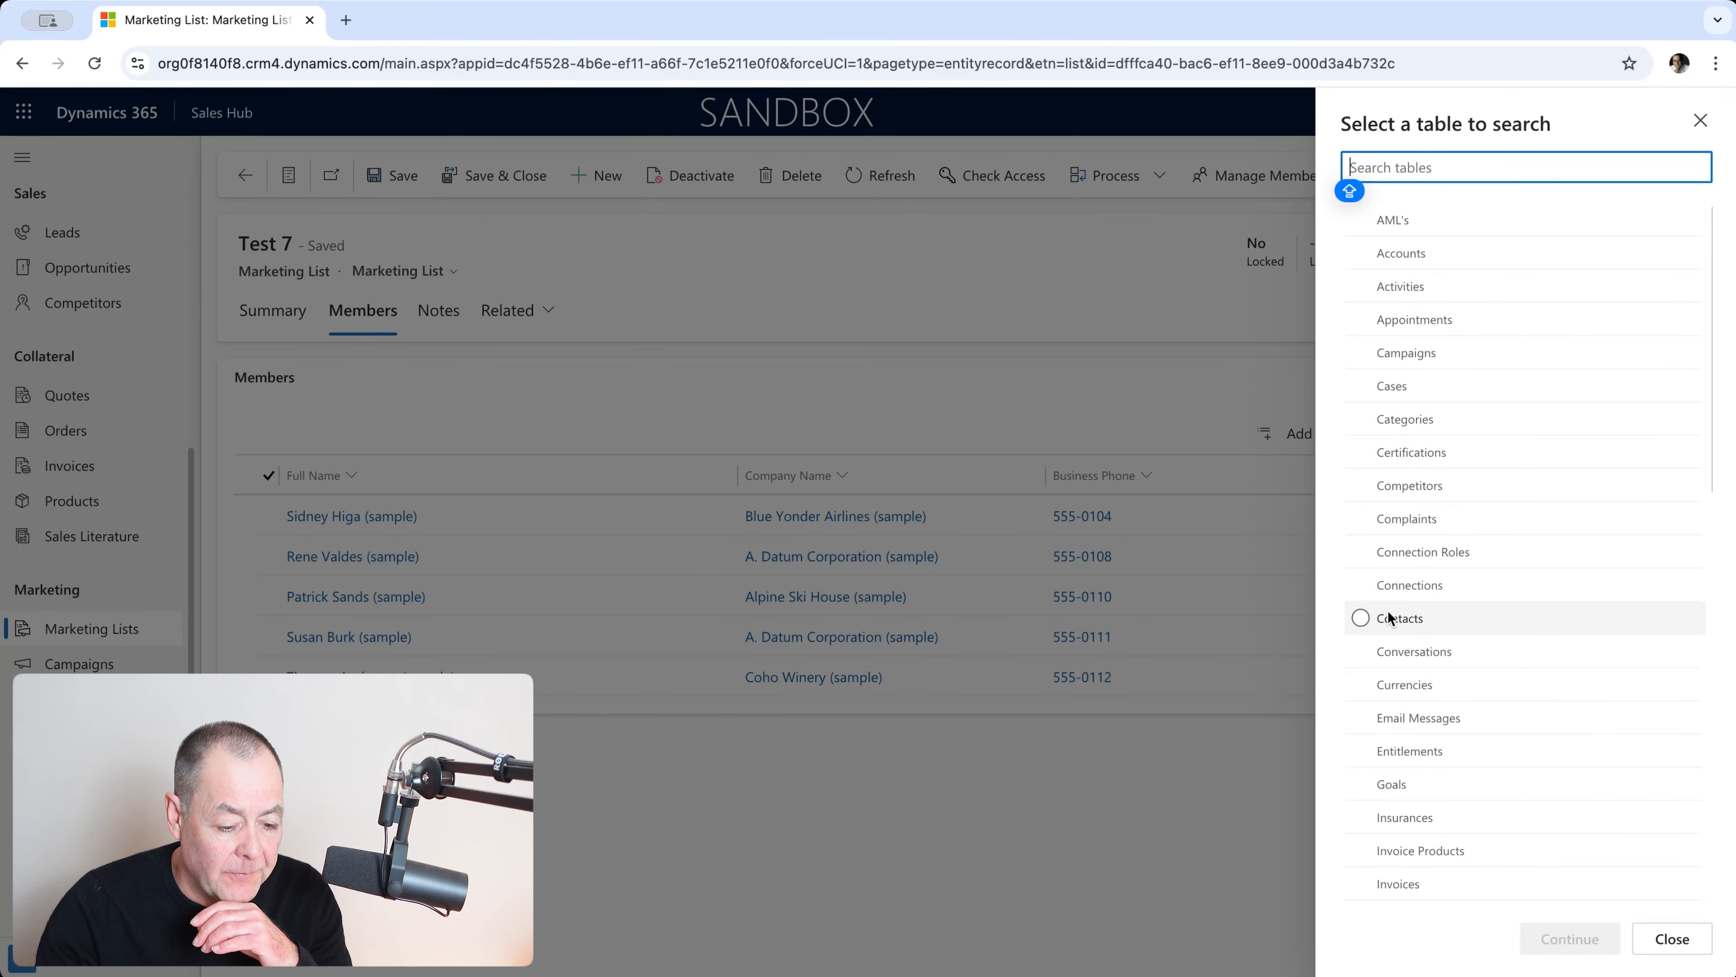
click(1366, 619)
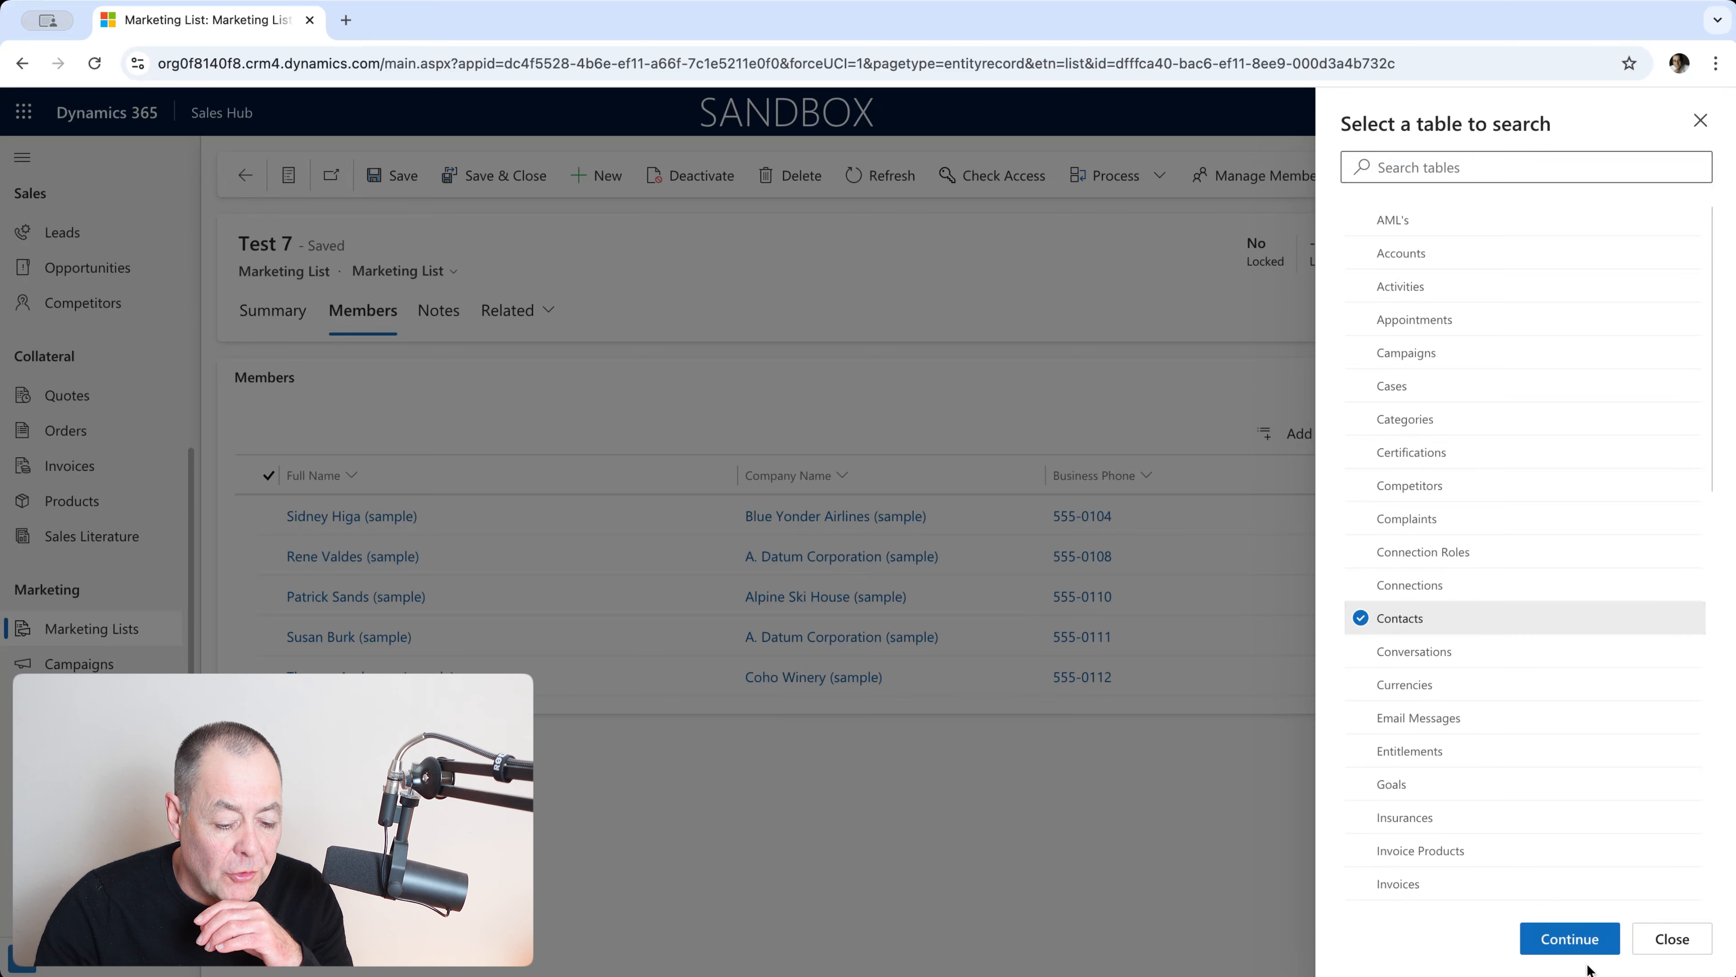
click(1560, 947)
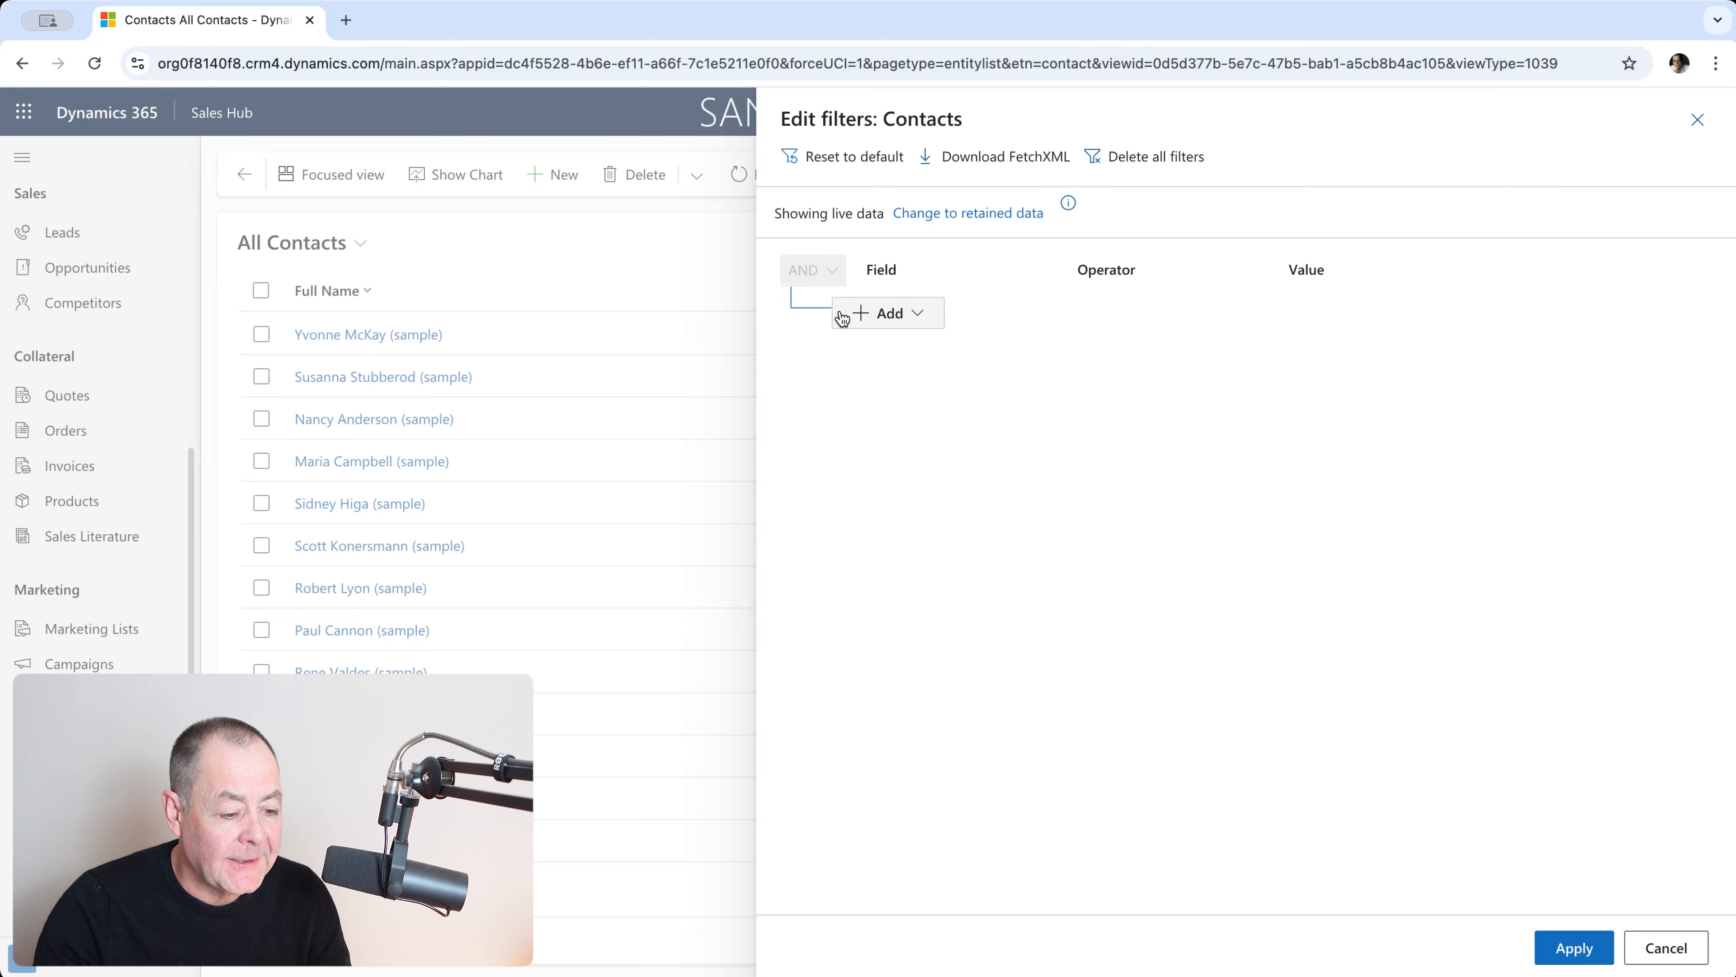
Step: Add a related-entity filter condition based on Marketing Lists
click(916, 316)
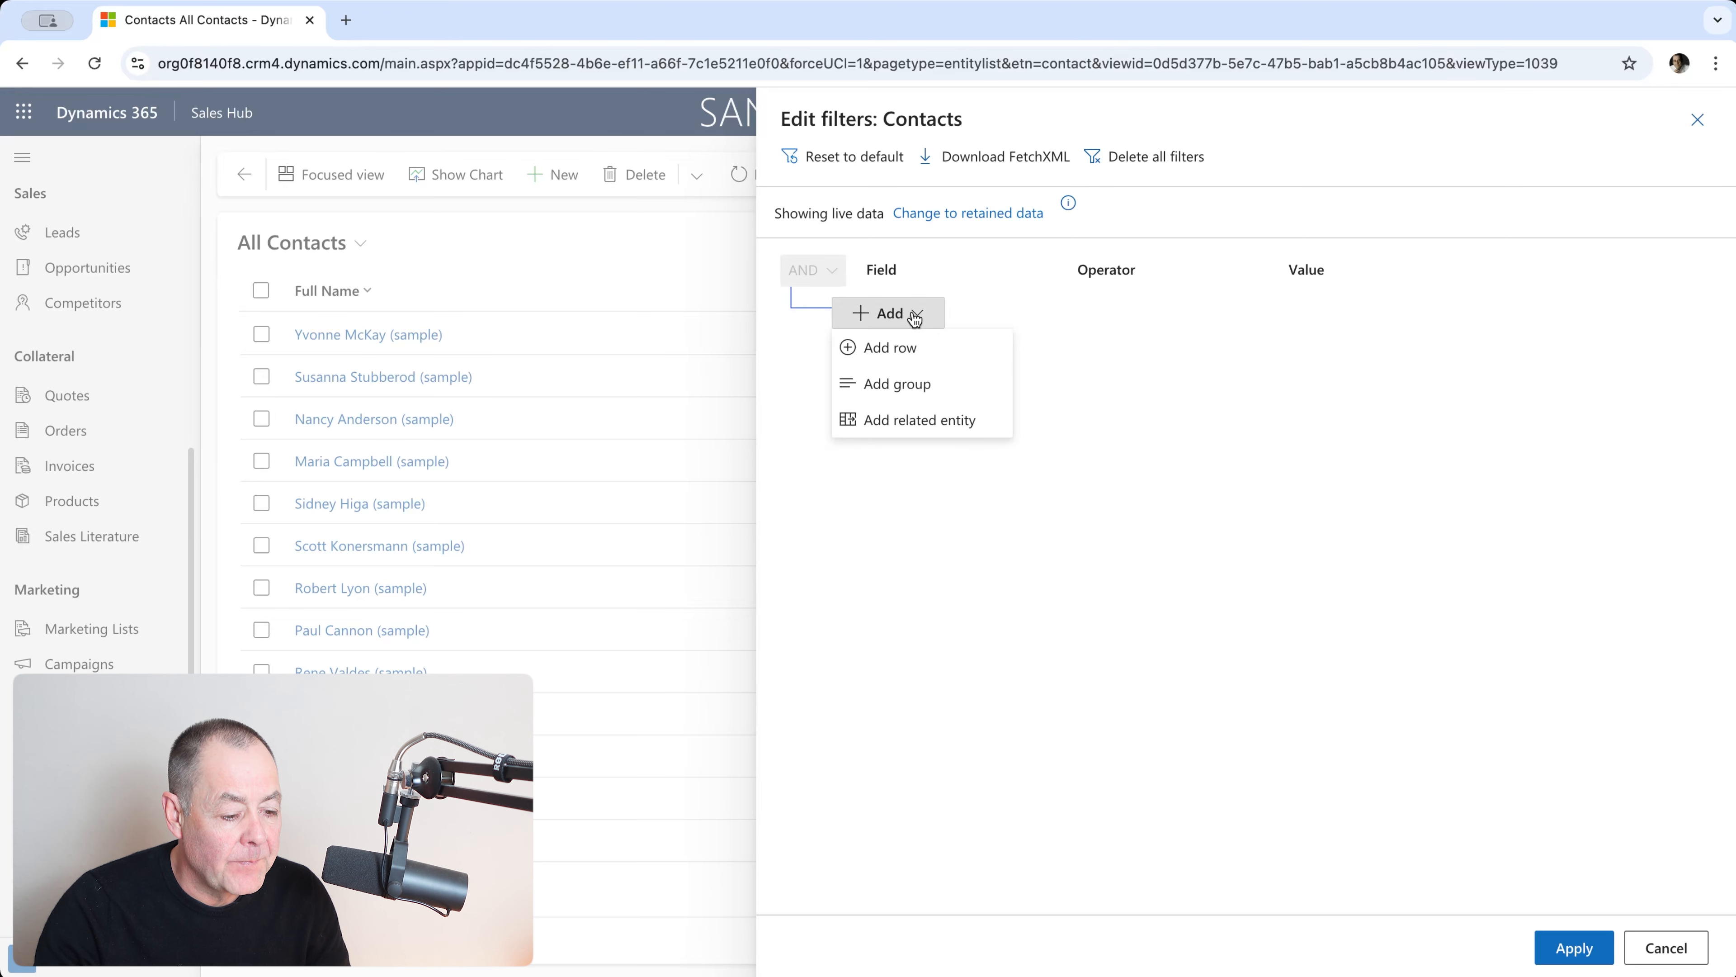
click(931, 430)
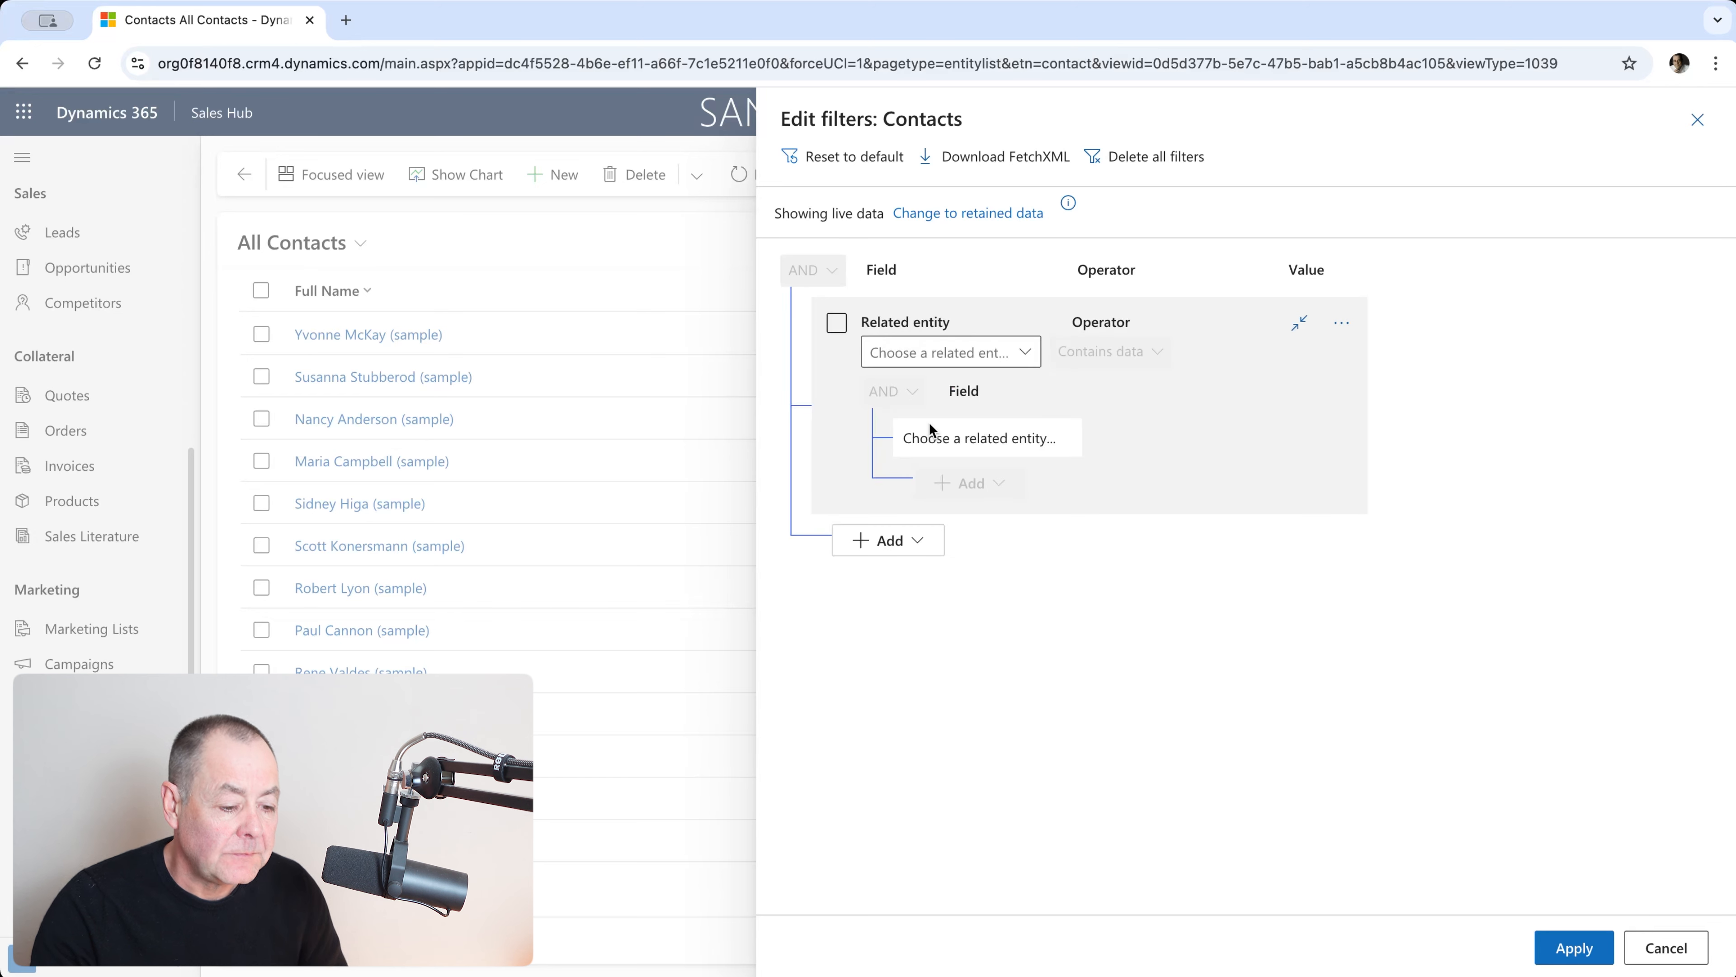
click(1027, 354)
scroll(1111, 496, down, 8)
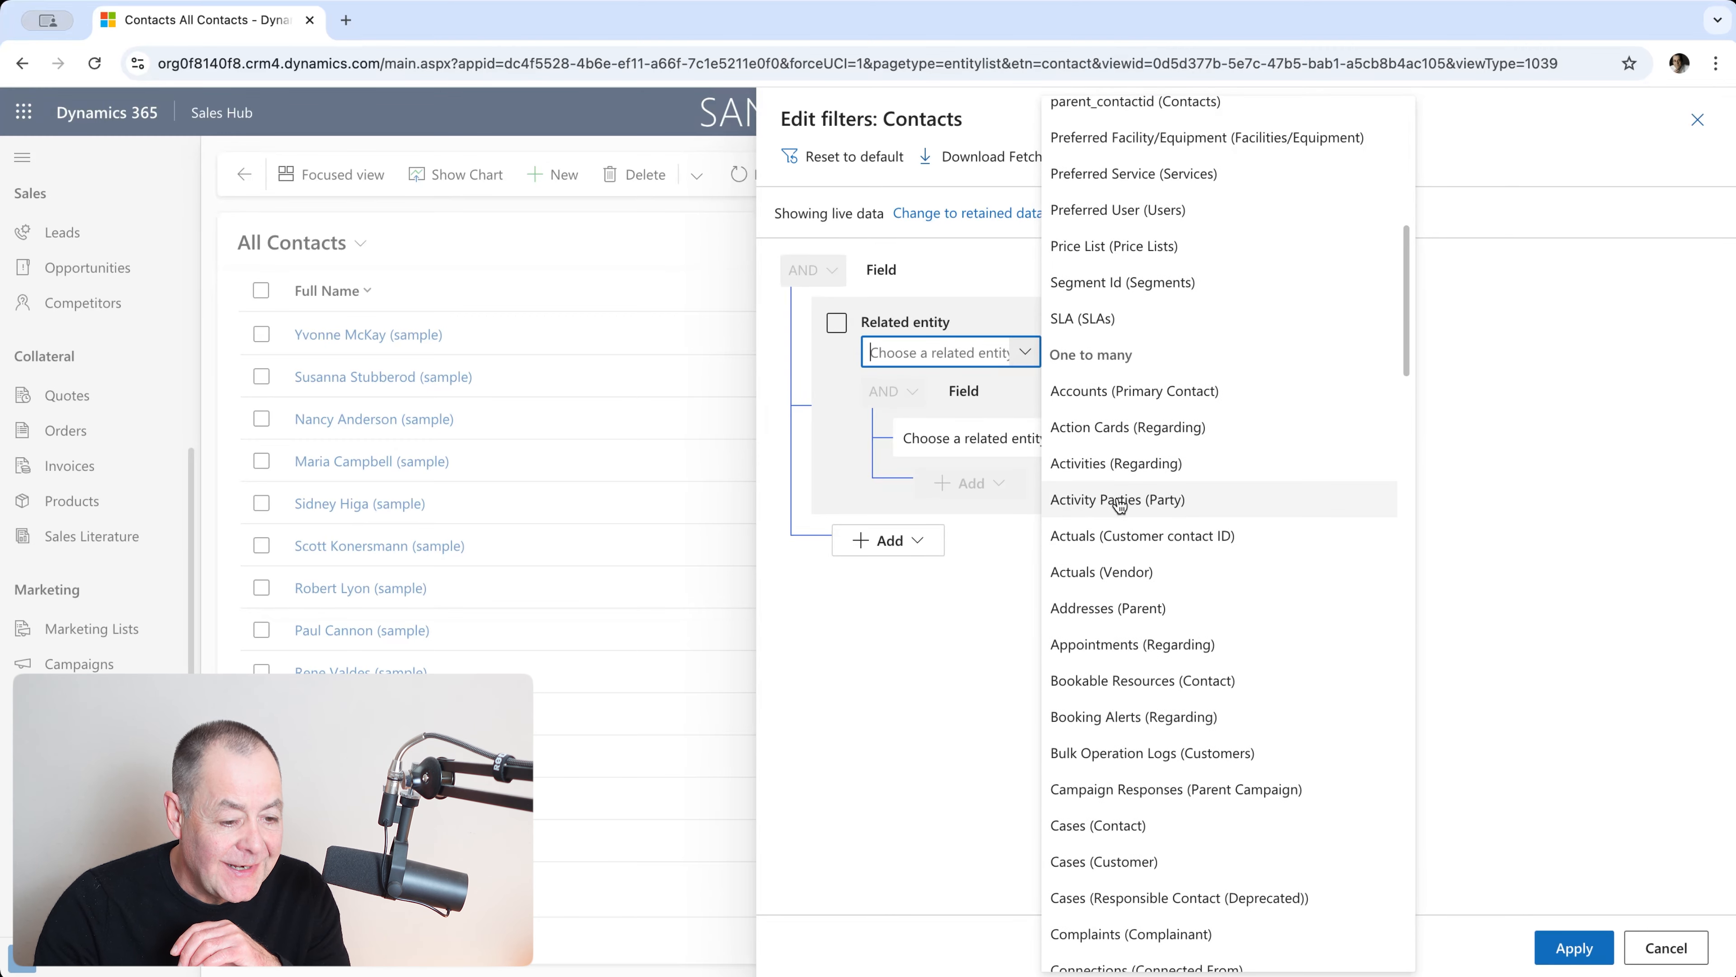
scroll(1111, 496, down, 15)
scroll(1165, 553, down, 15)
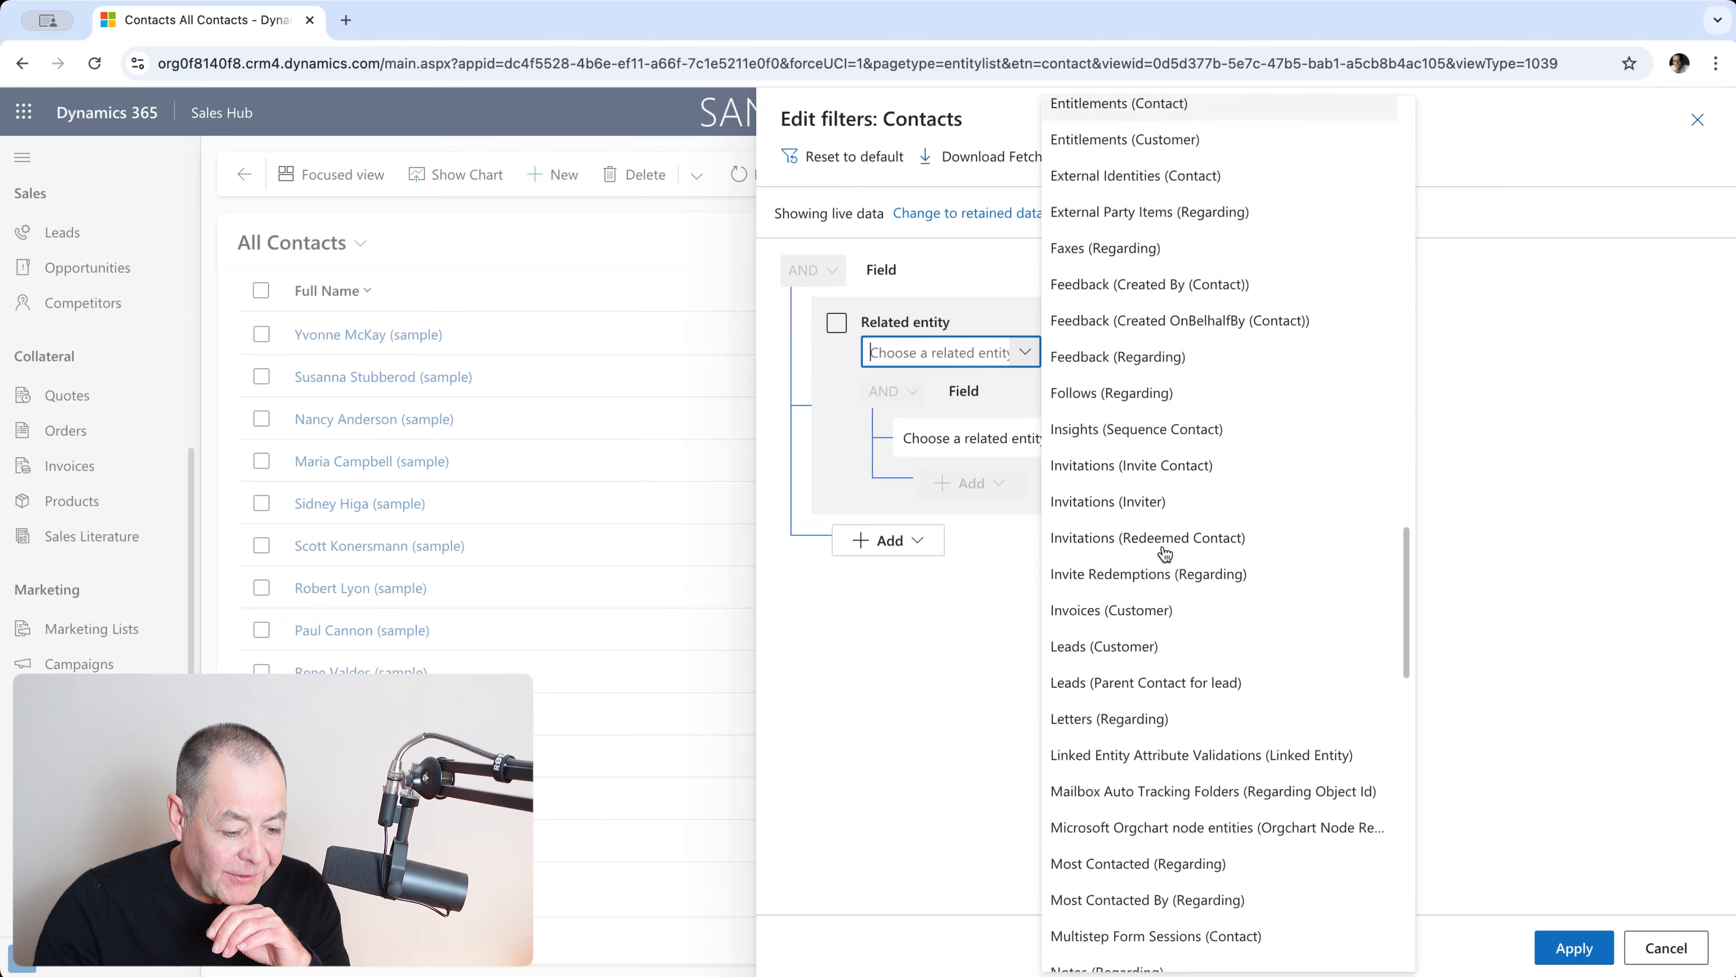
scroll(1164, 552, down, 13)
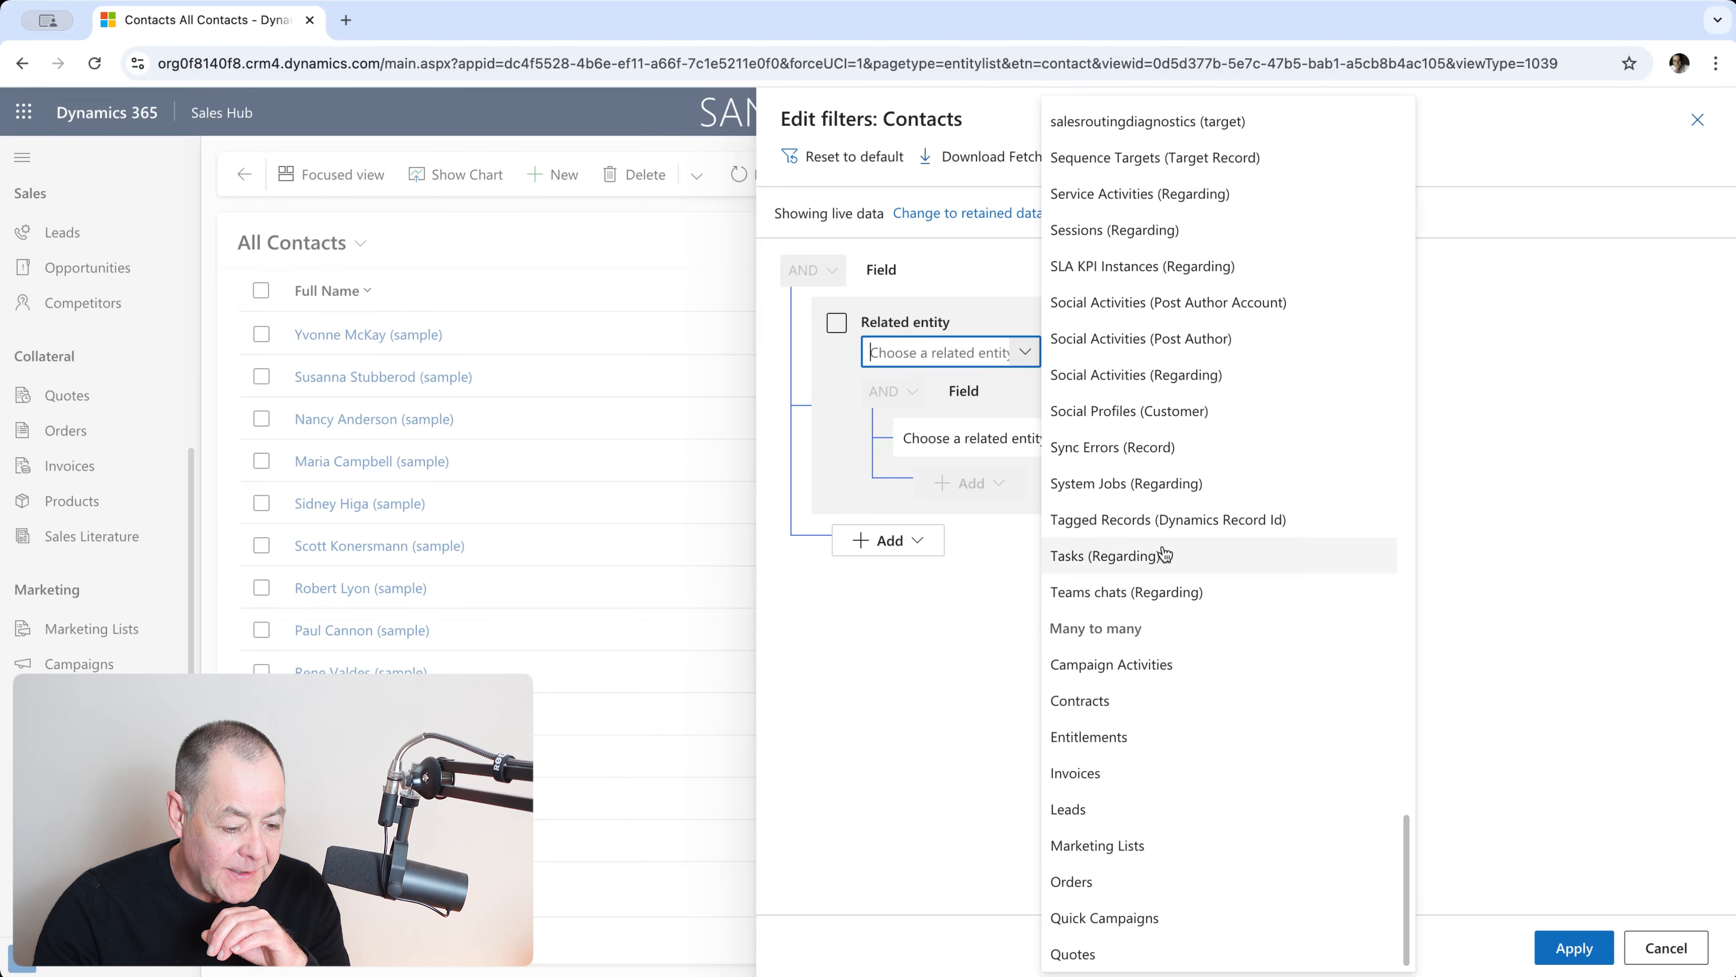
scroll(1139, 915, up, 1)
scroll(1143, 892, down, 1)
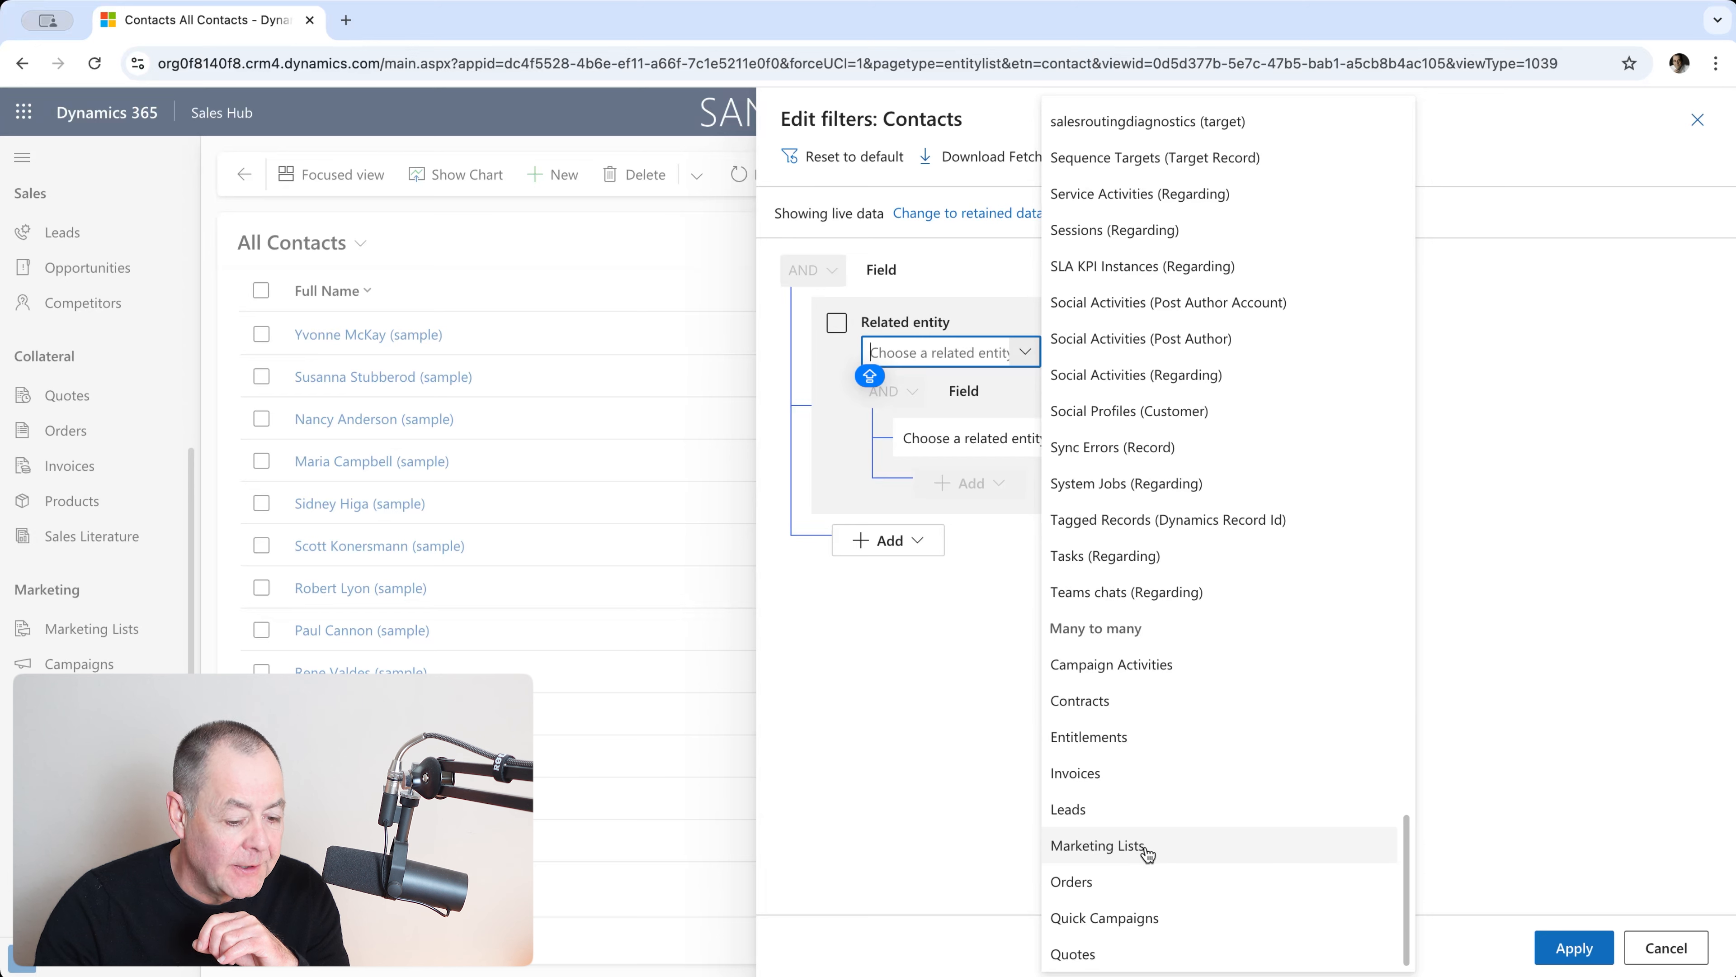
click(1146, 848)
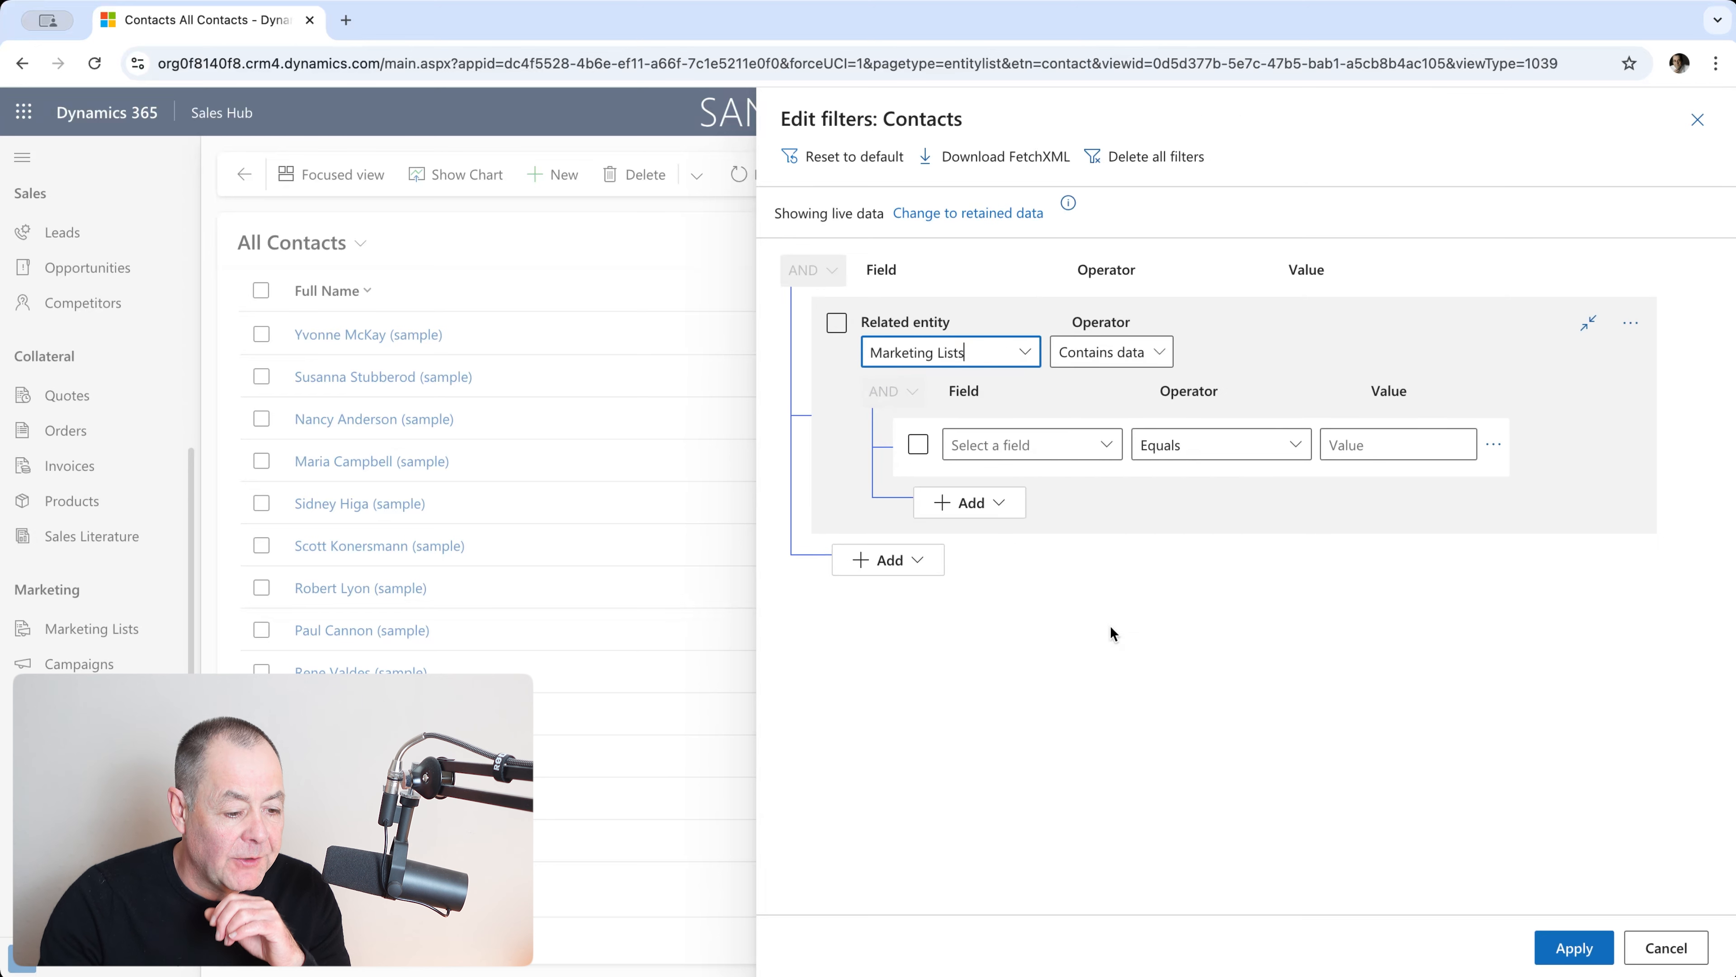
Step: Set the condition to Marketing List equals Test 7 and apply the filter
click(1113, 448)
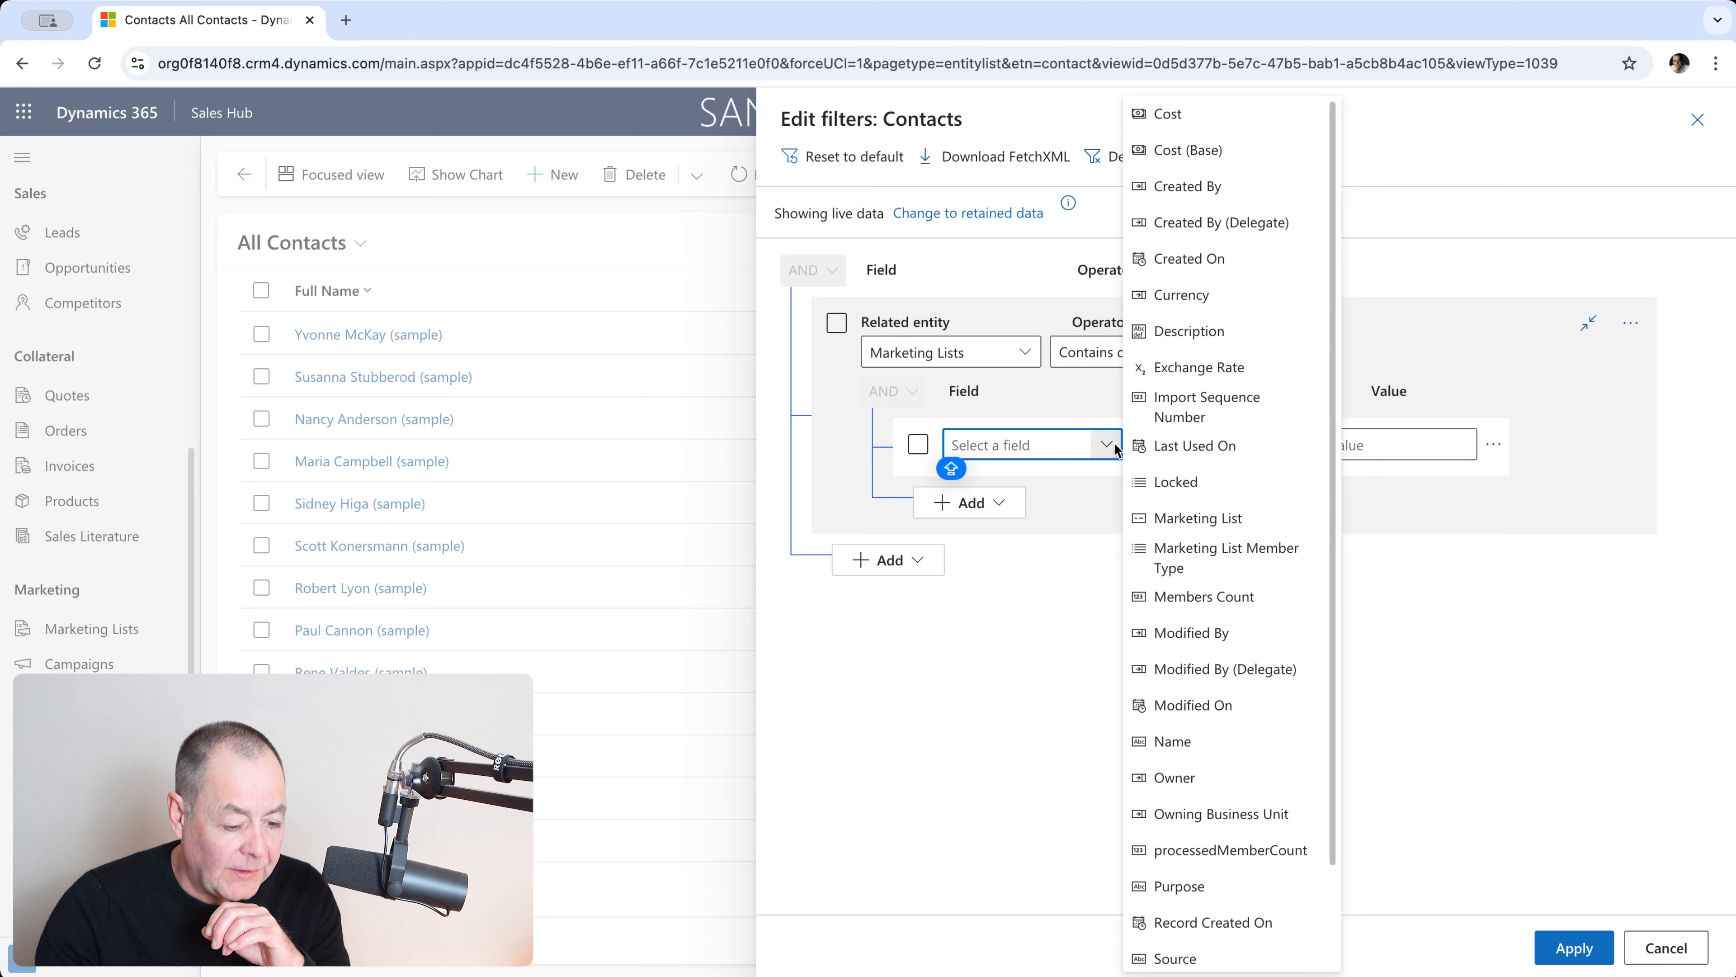
scroll(1258, 493, down, 1)
scroll(1261, 494, up, 1)
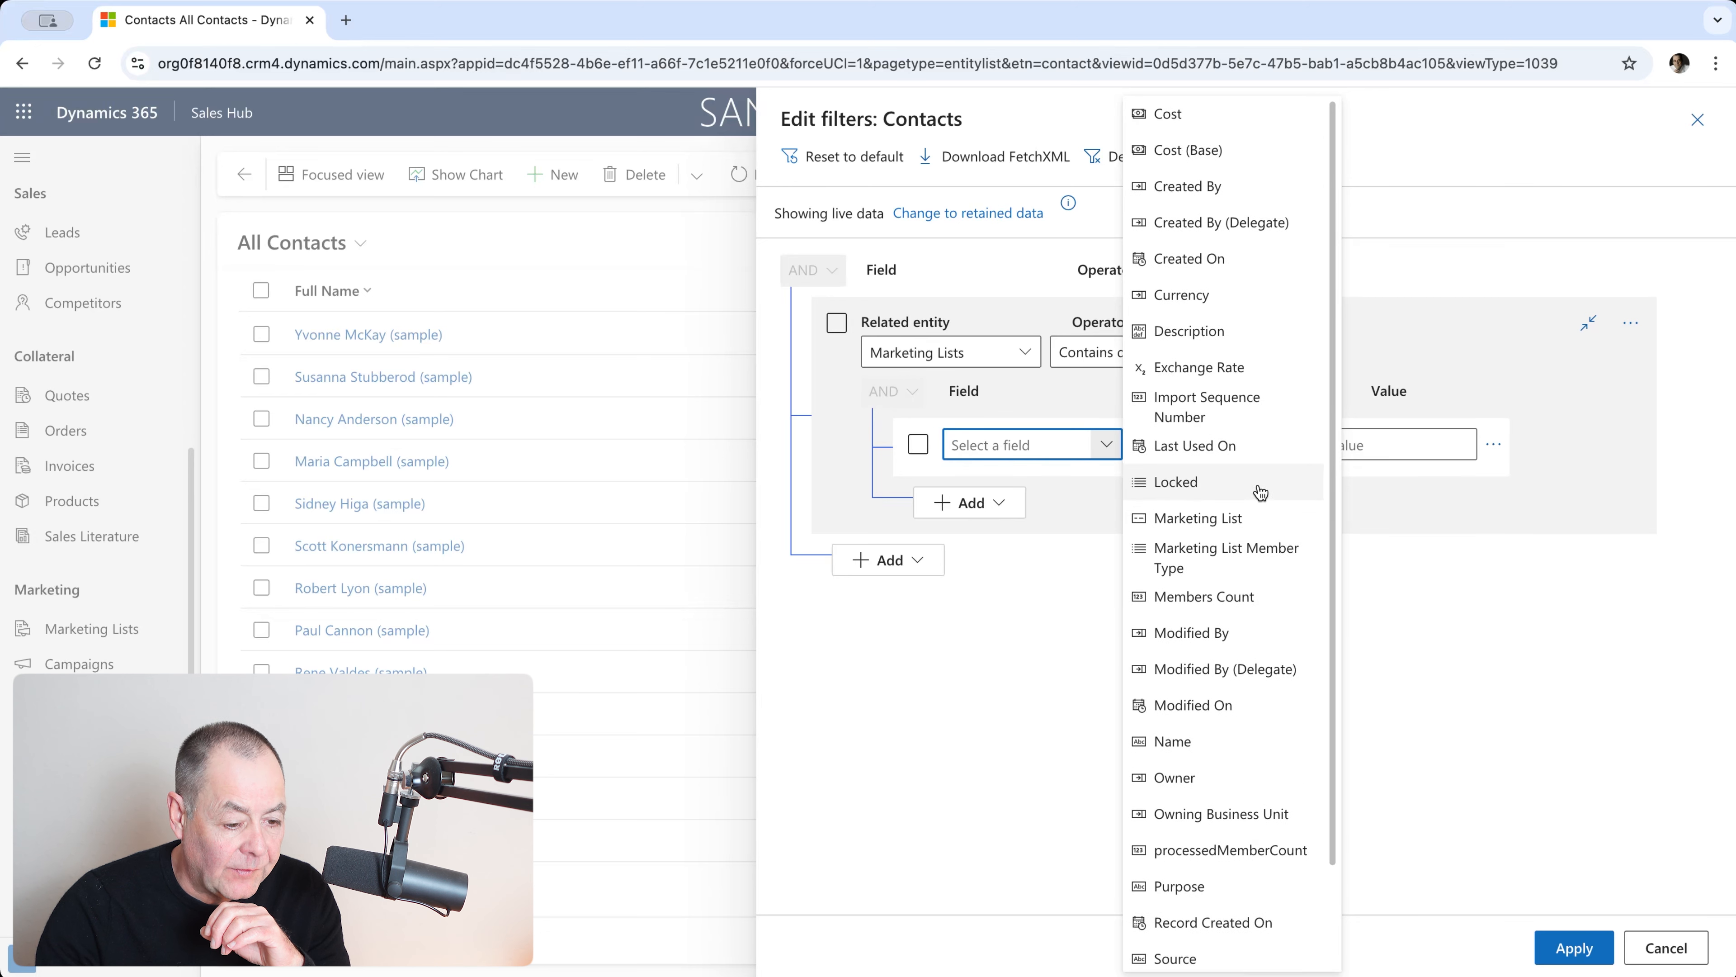
scroll(1258, 490, down, 1)
click(1209, 452)
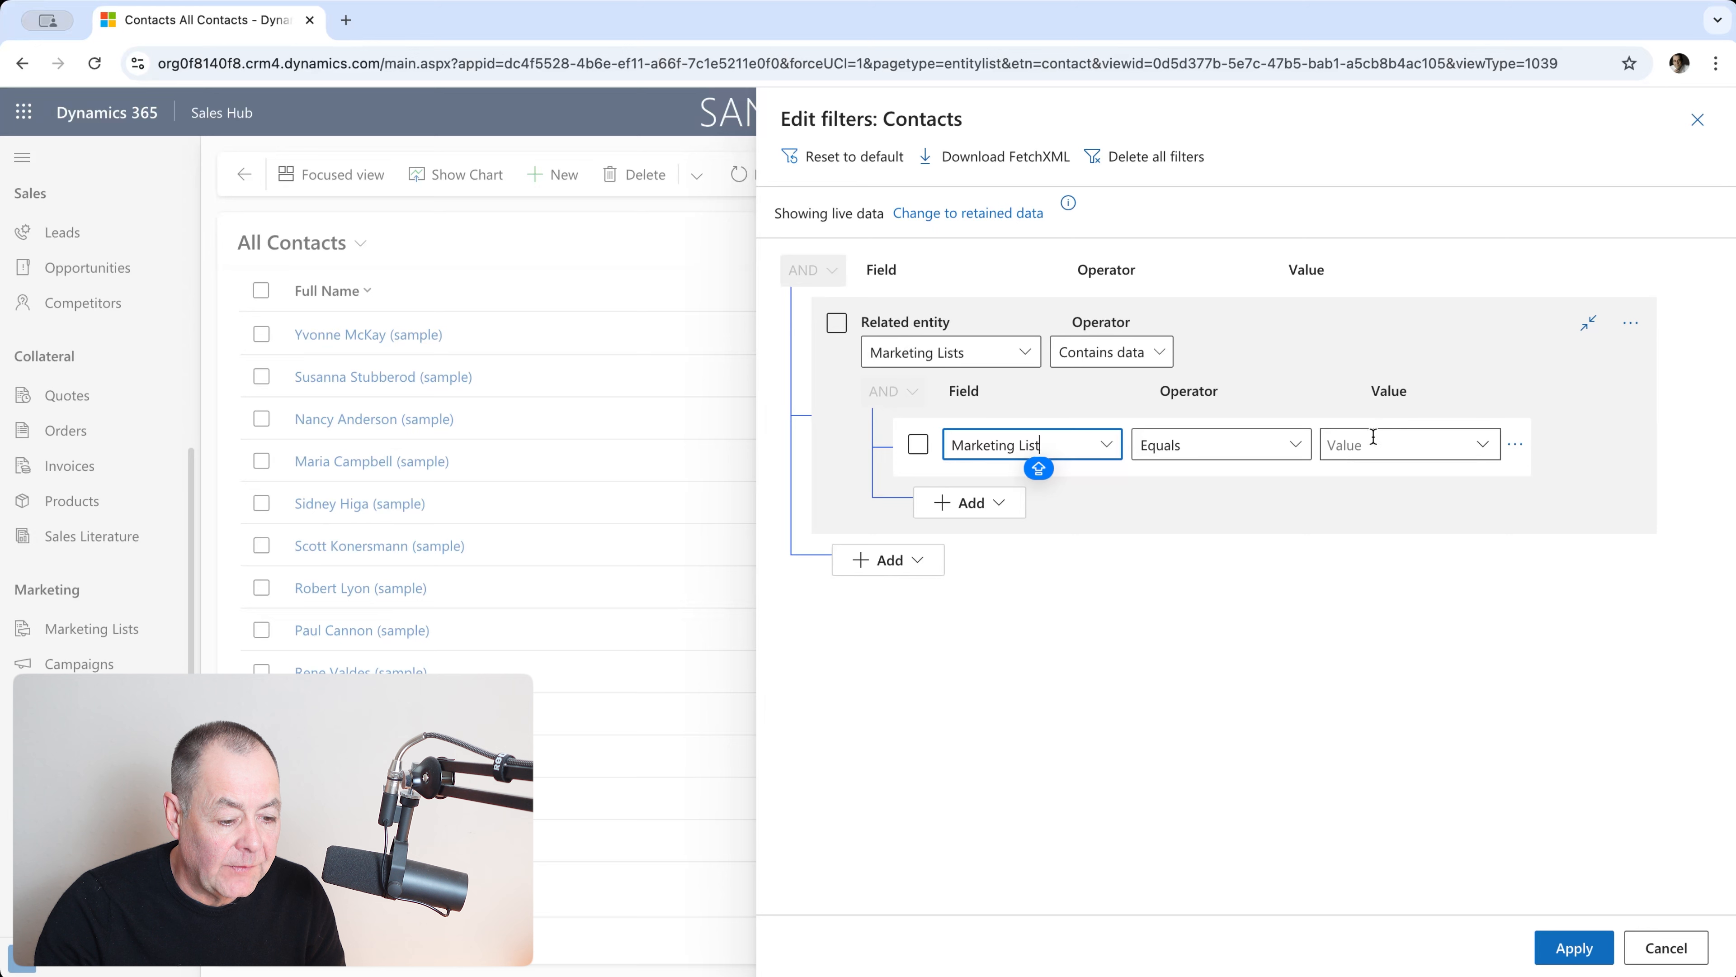
click(1483, 445)
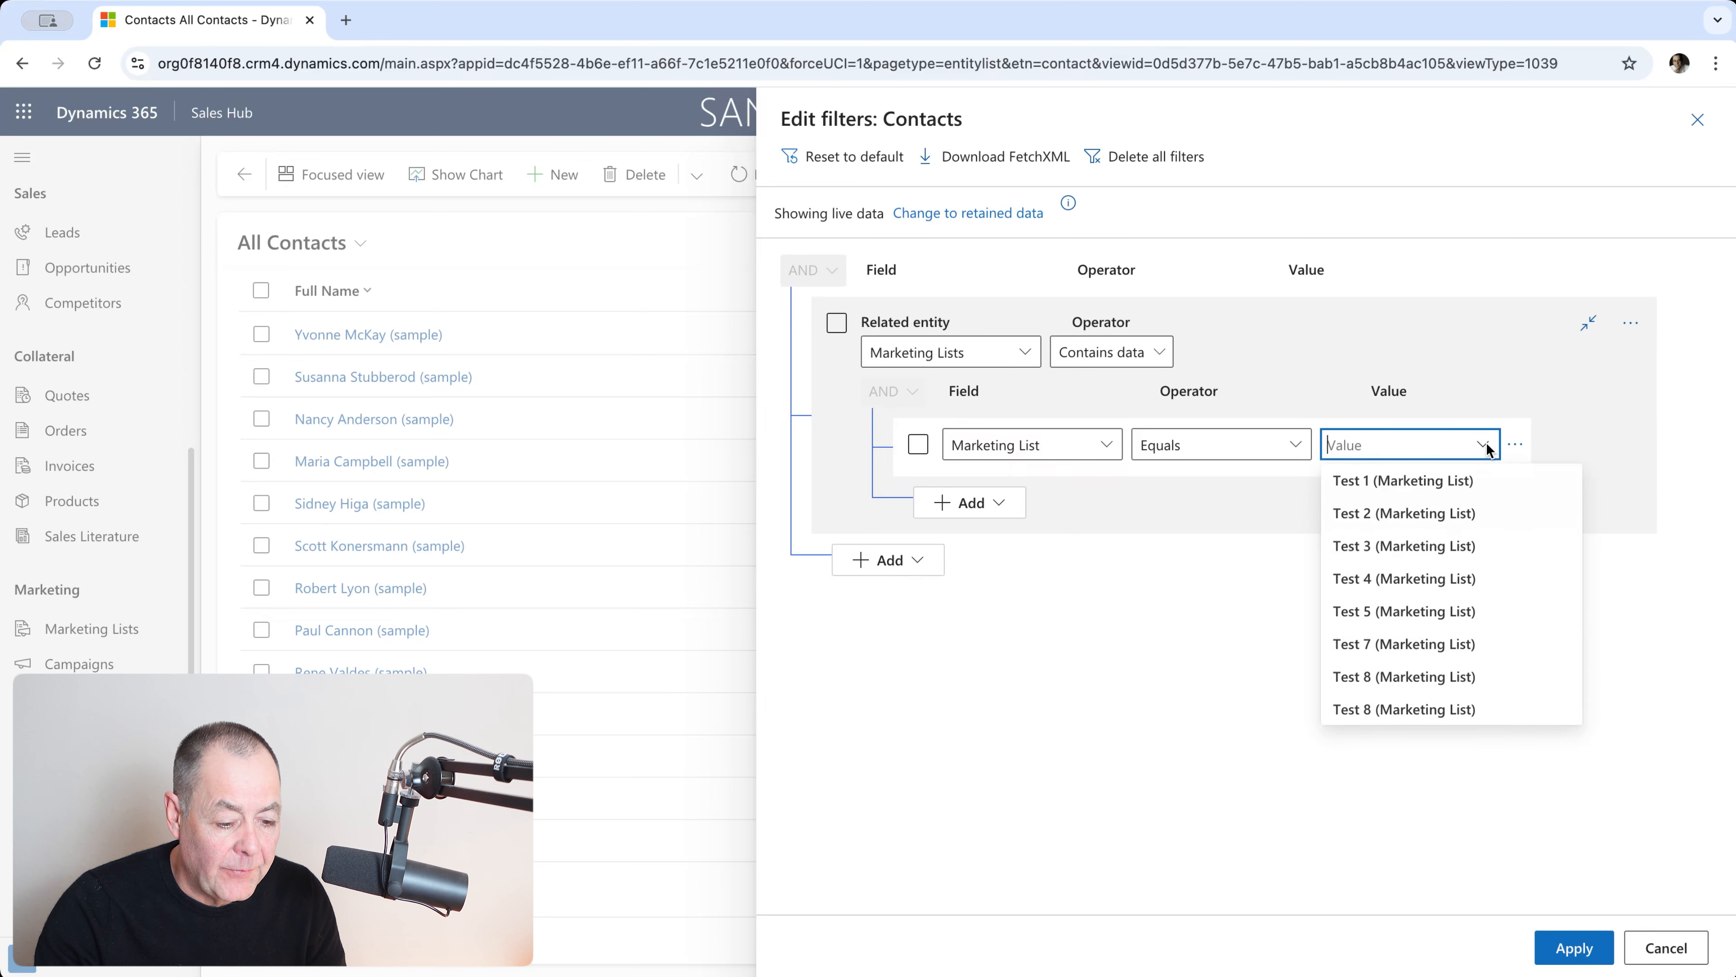
click(1390, 647)
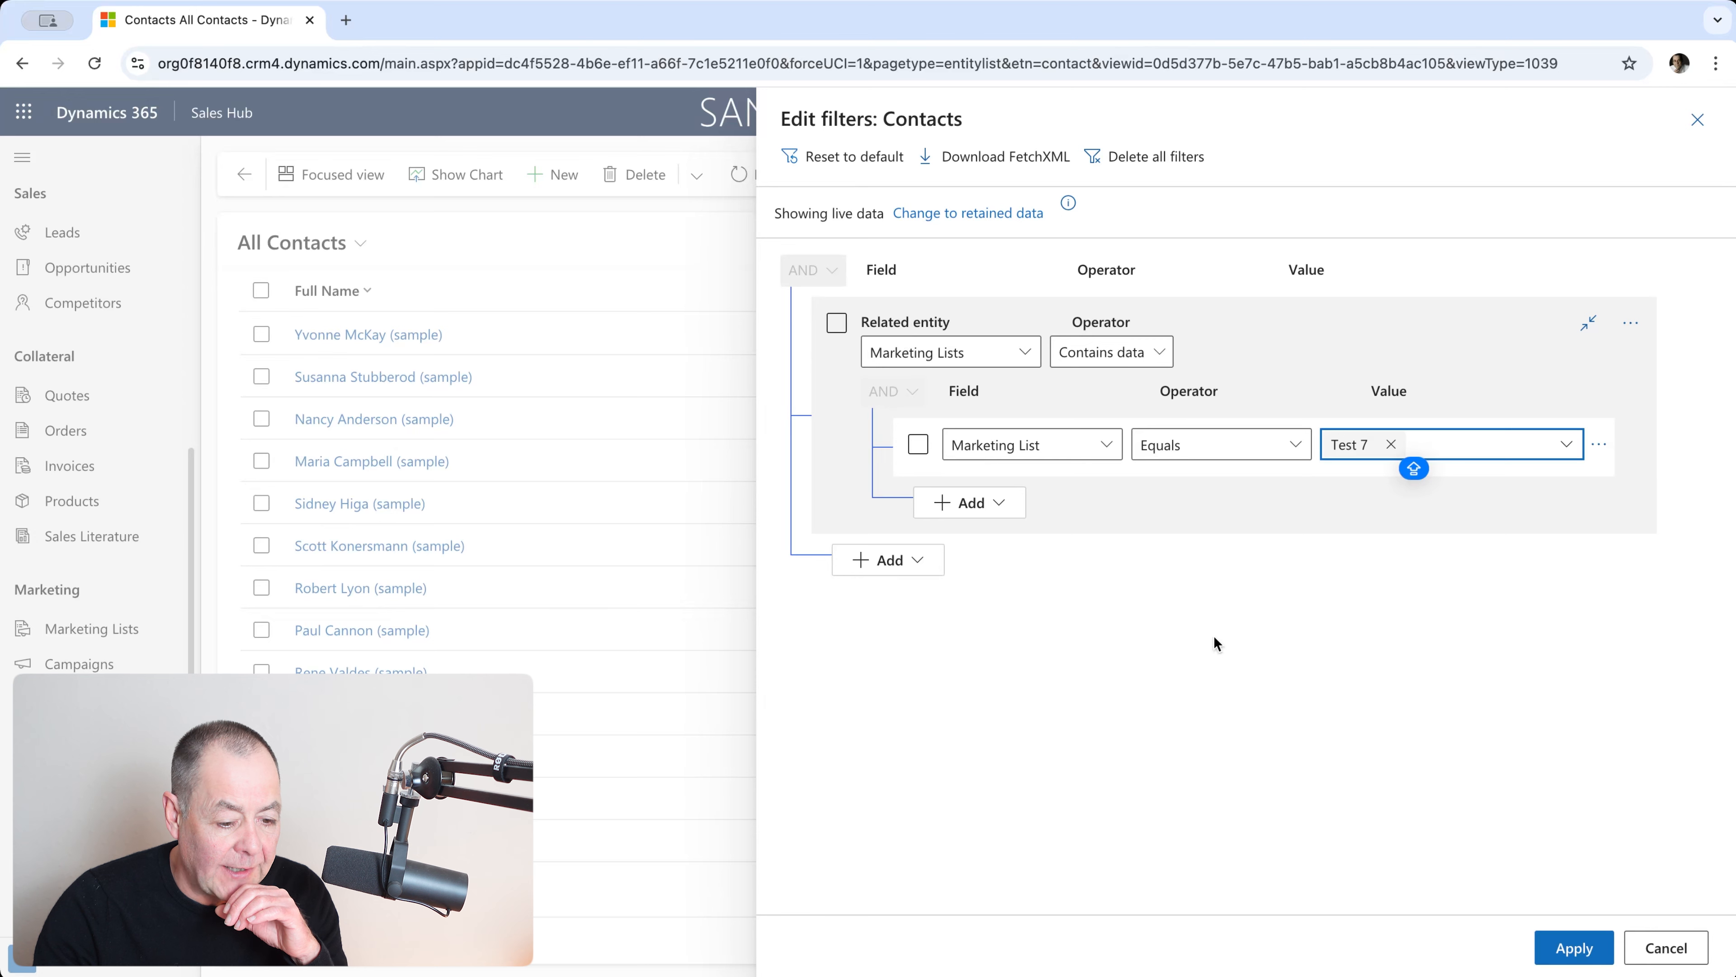
click(1574, 949)
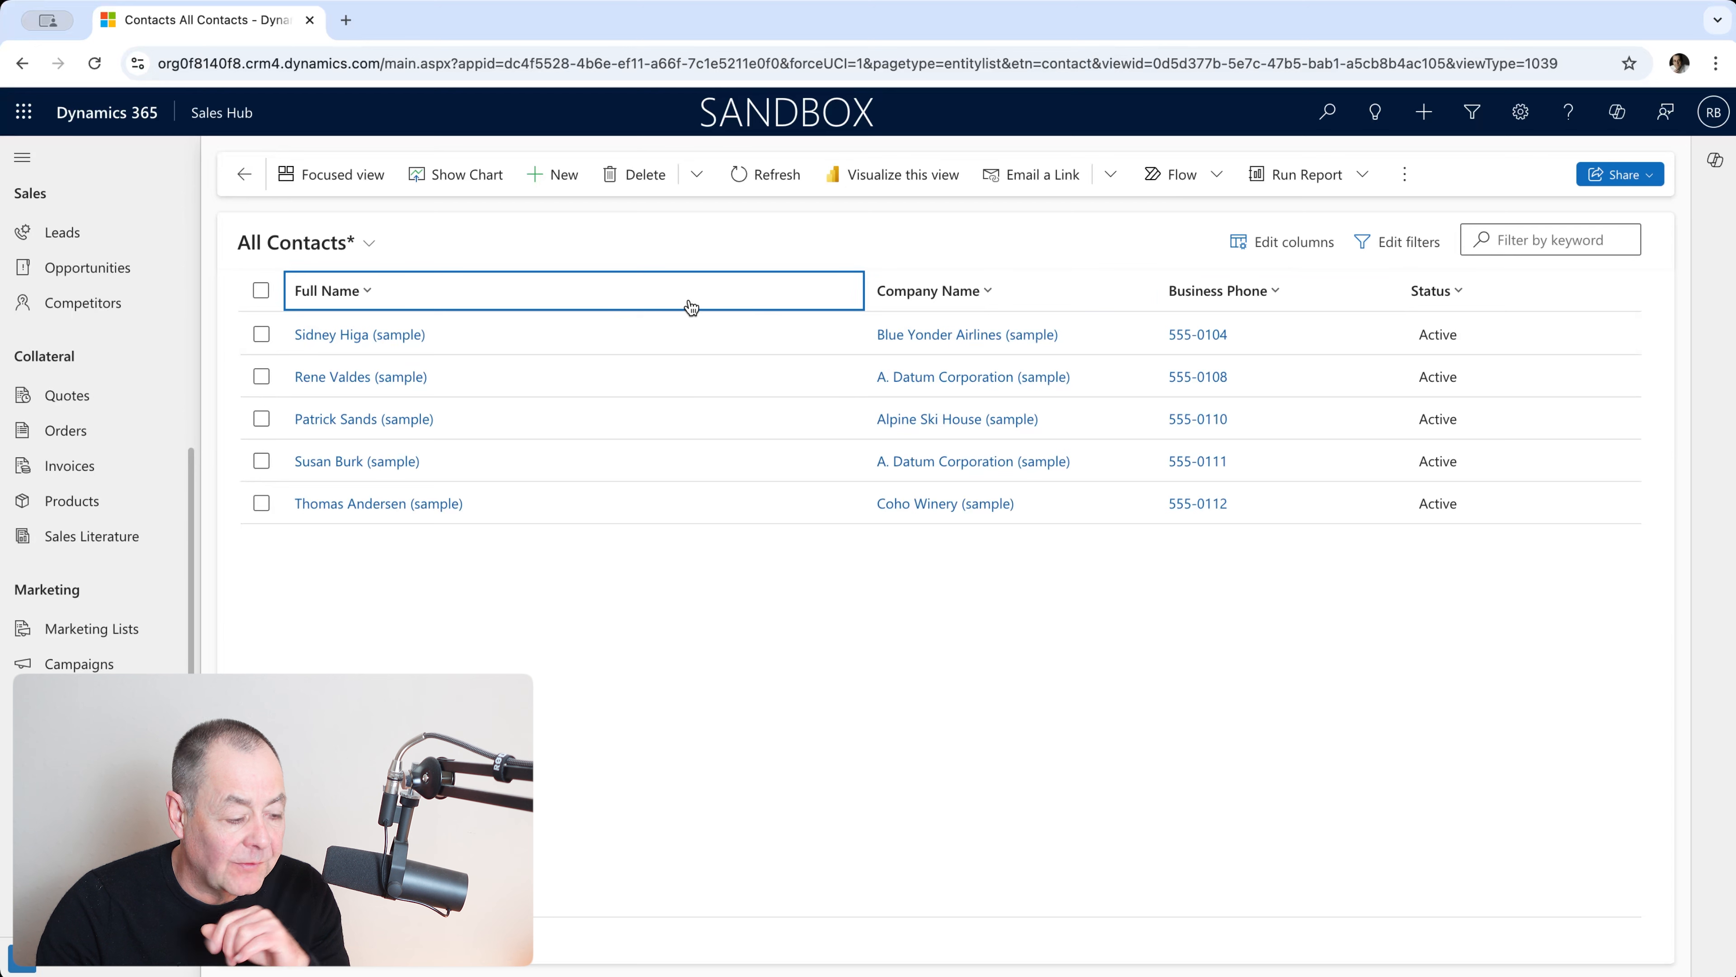
Step: Add the Do not allow Bulk Emails and Preferred Method of Contact columns to the column editor
click(1278, 248)
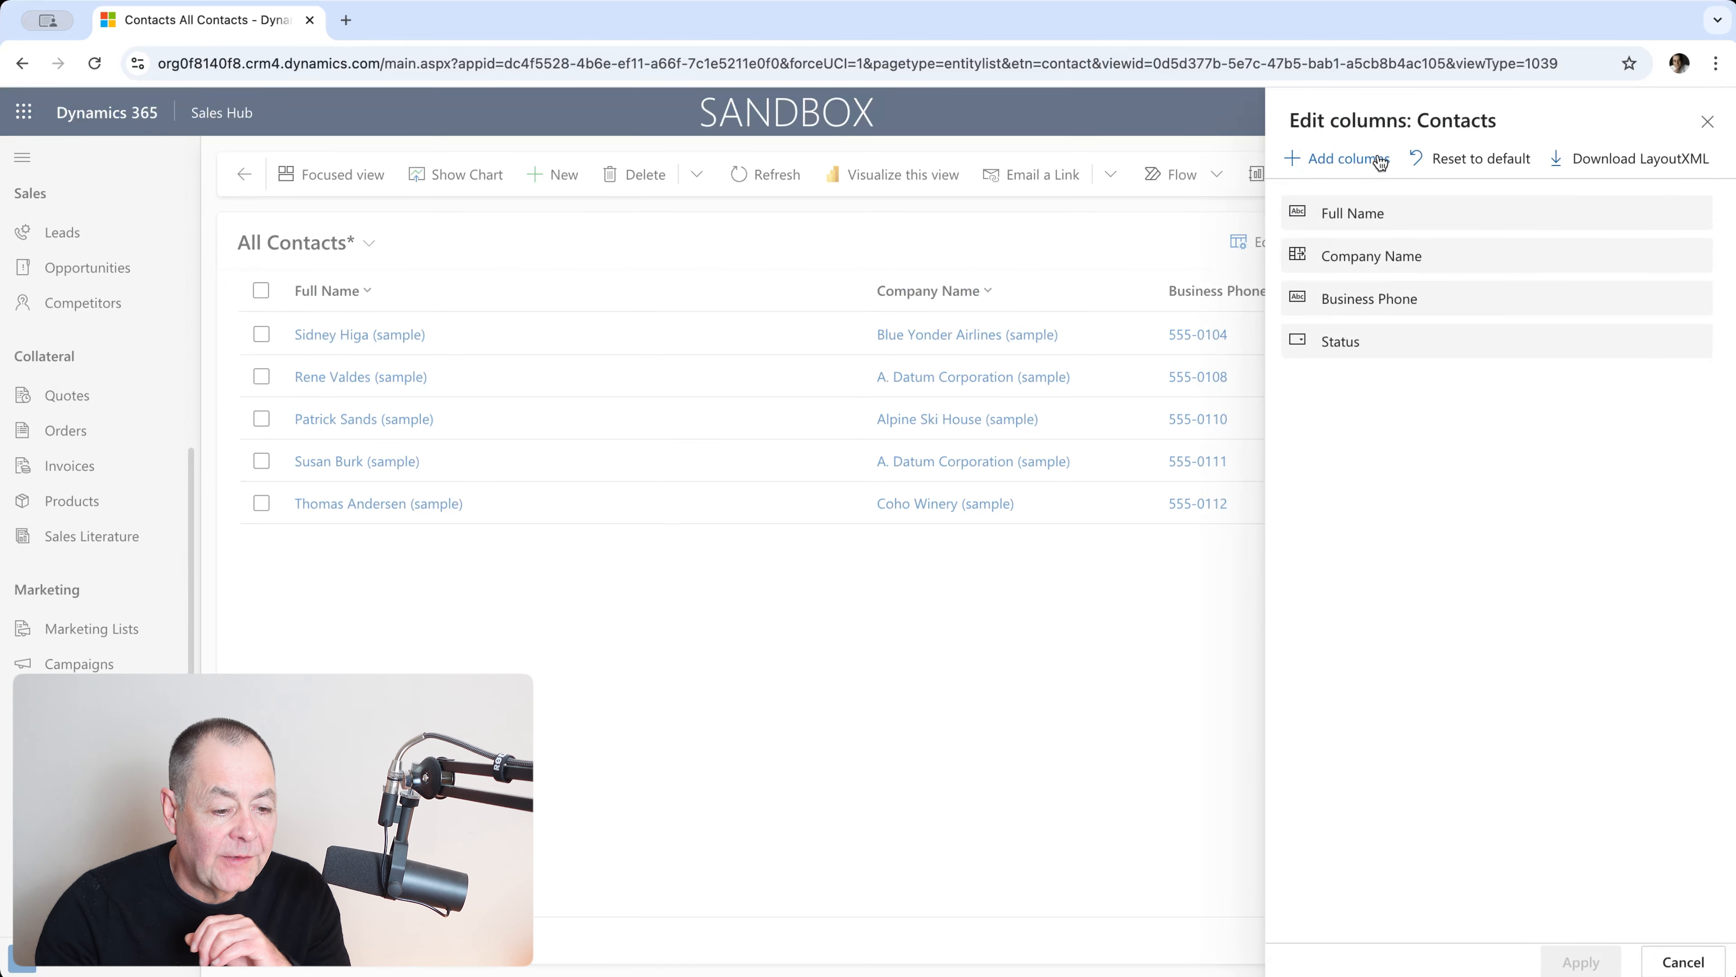
click(1357, 161)
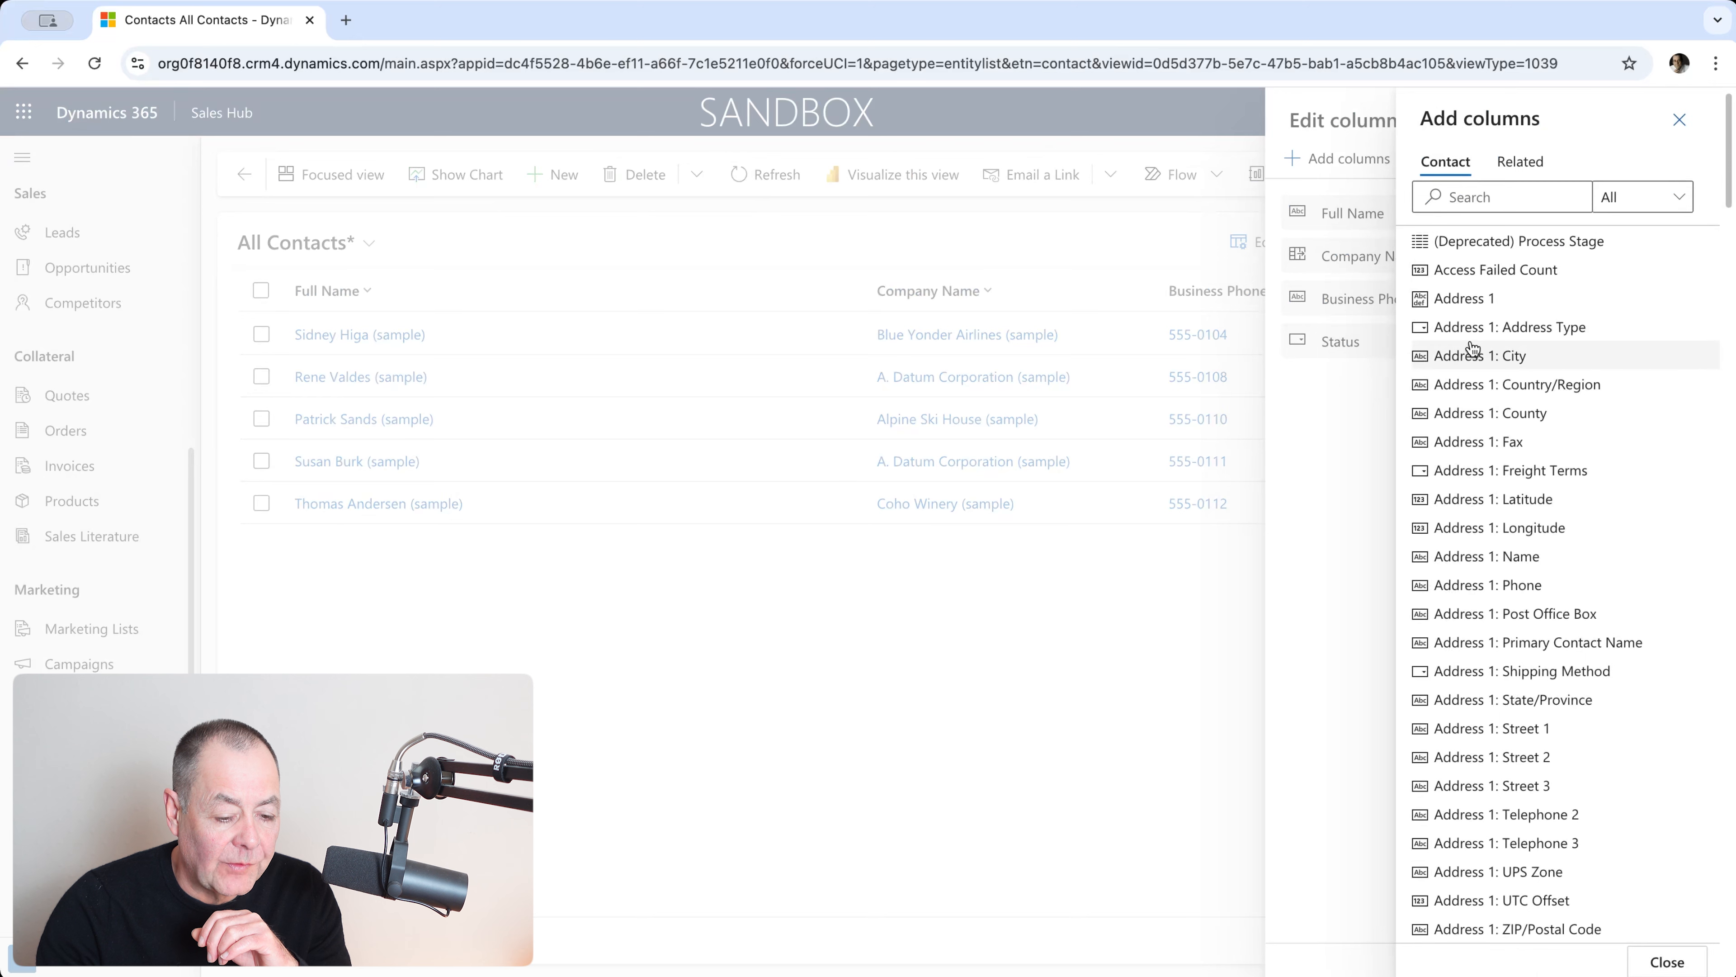
click(1471, 197)
text(DO)
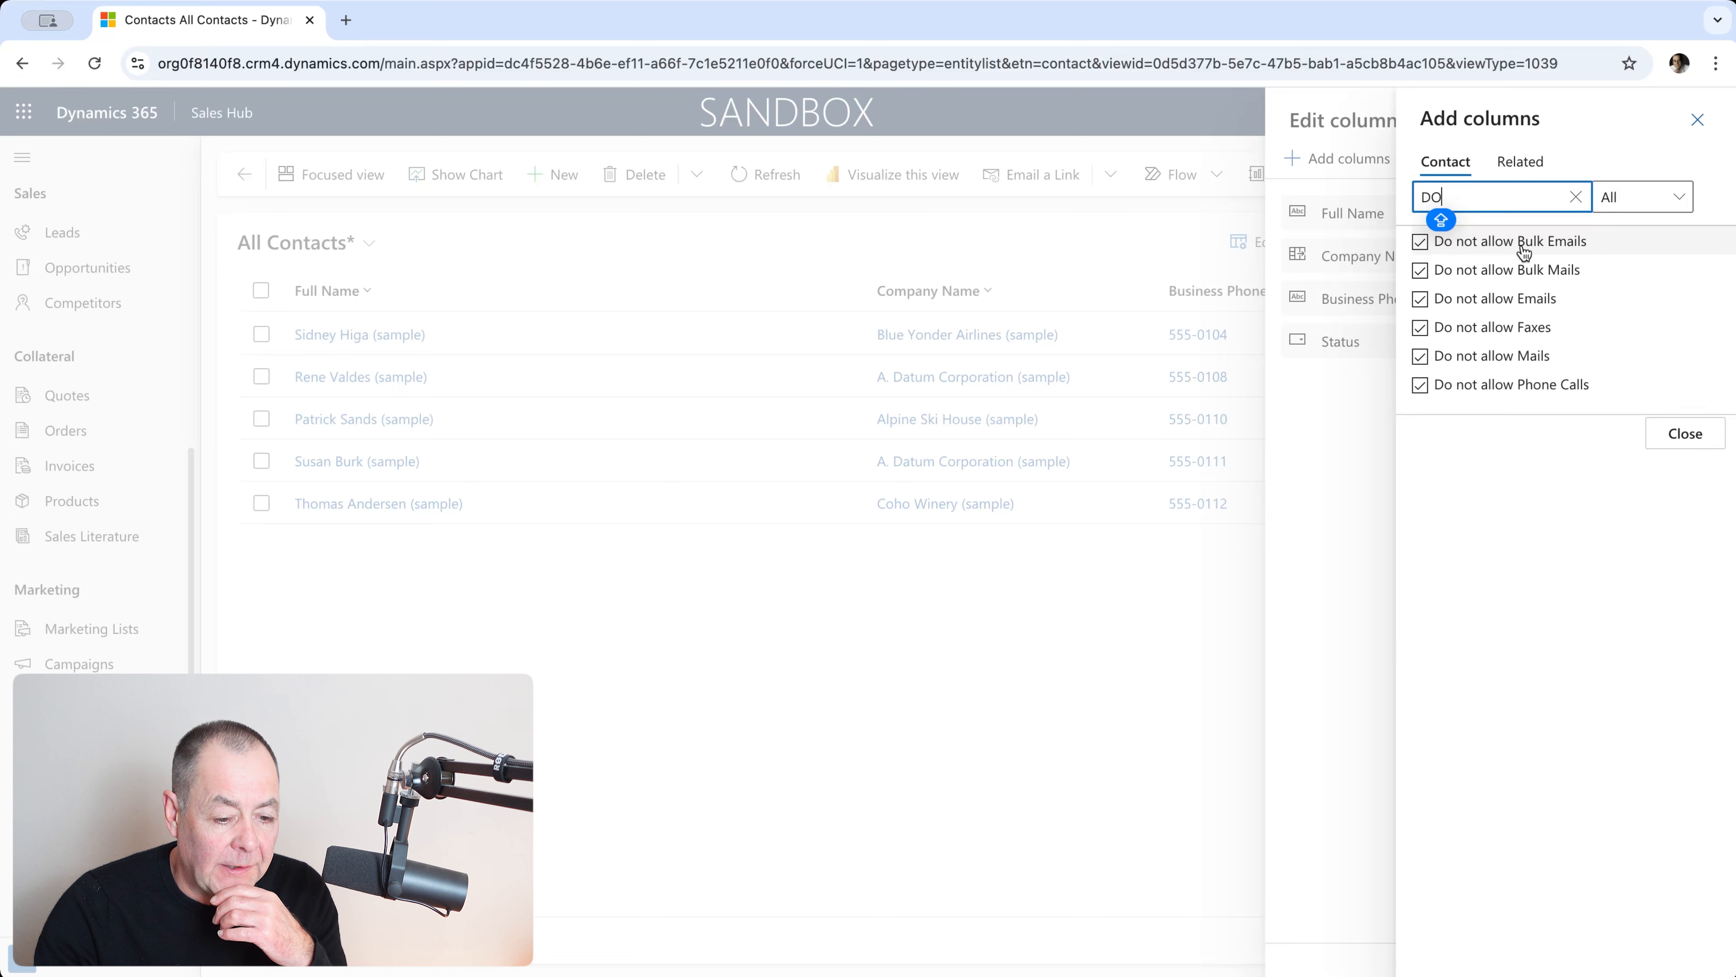
click(1524, 253)
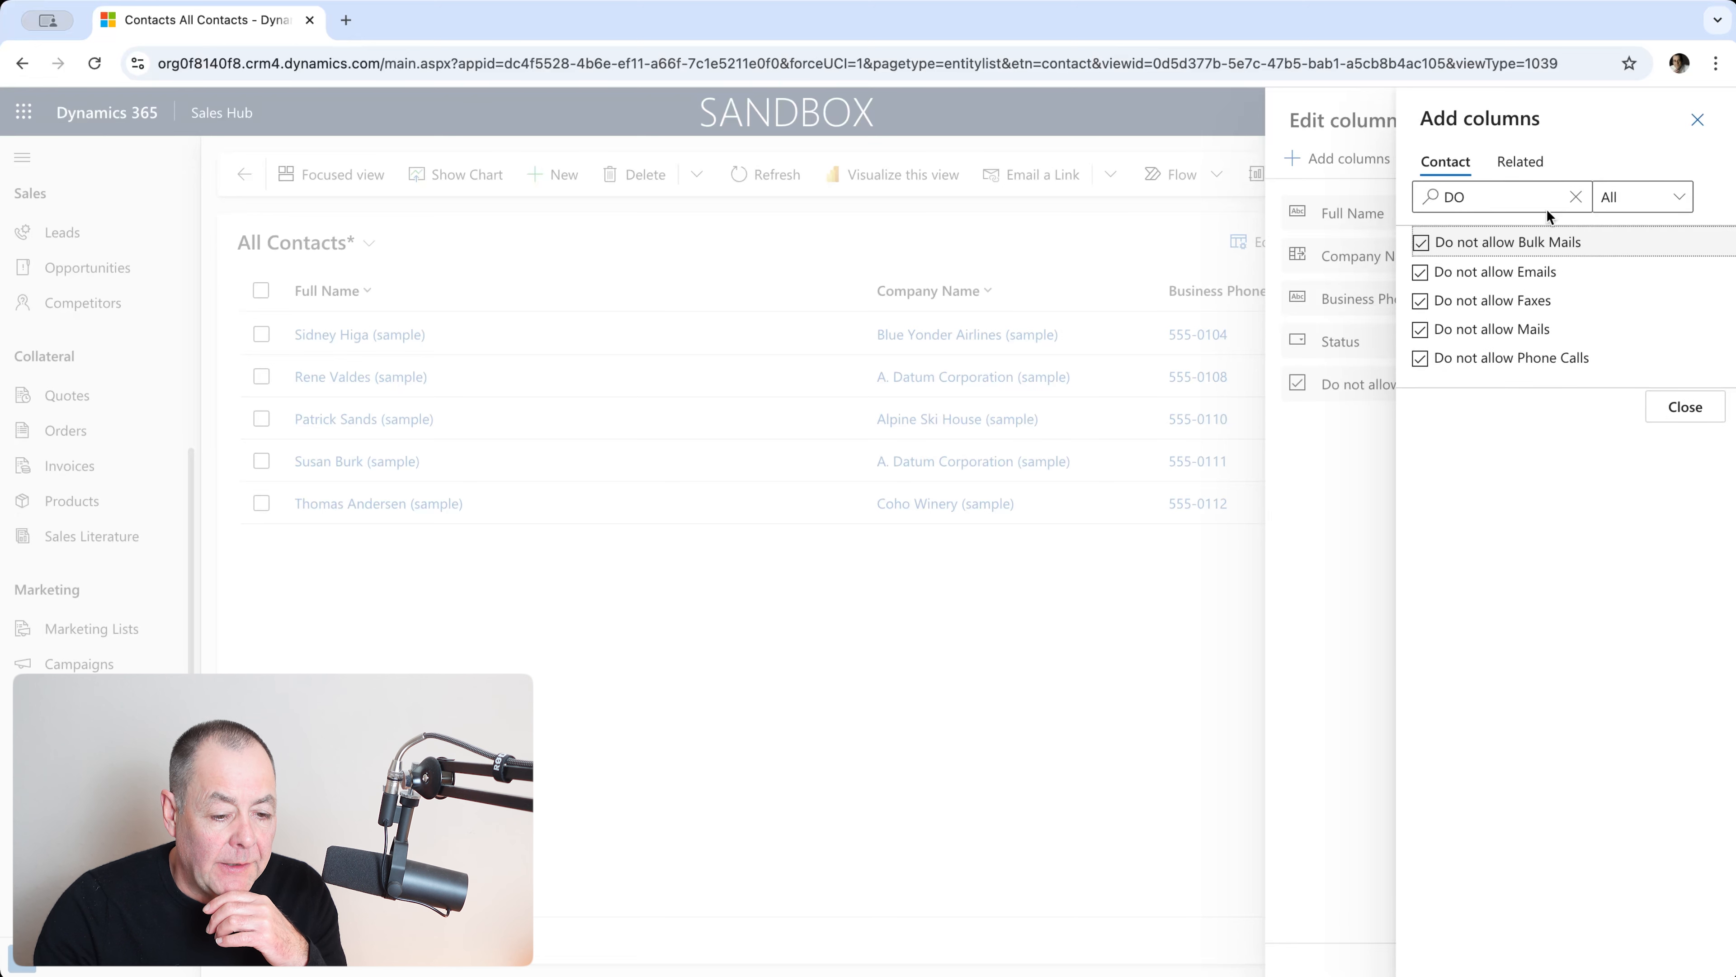
click(1576, 197)
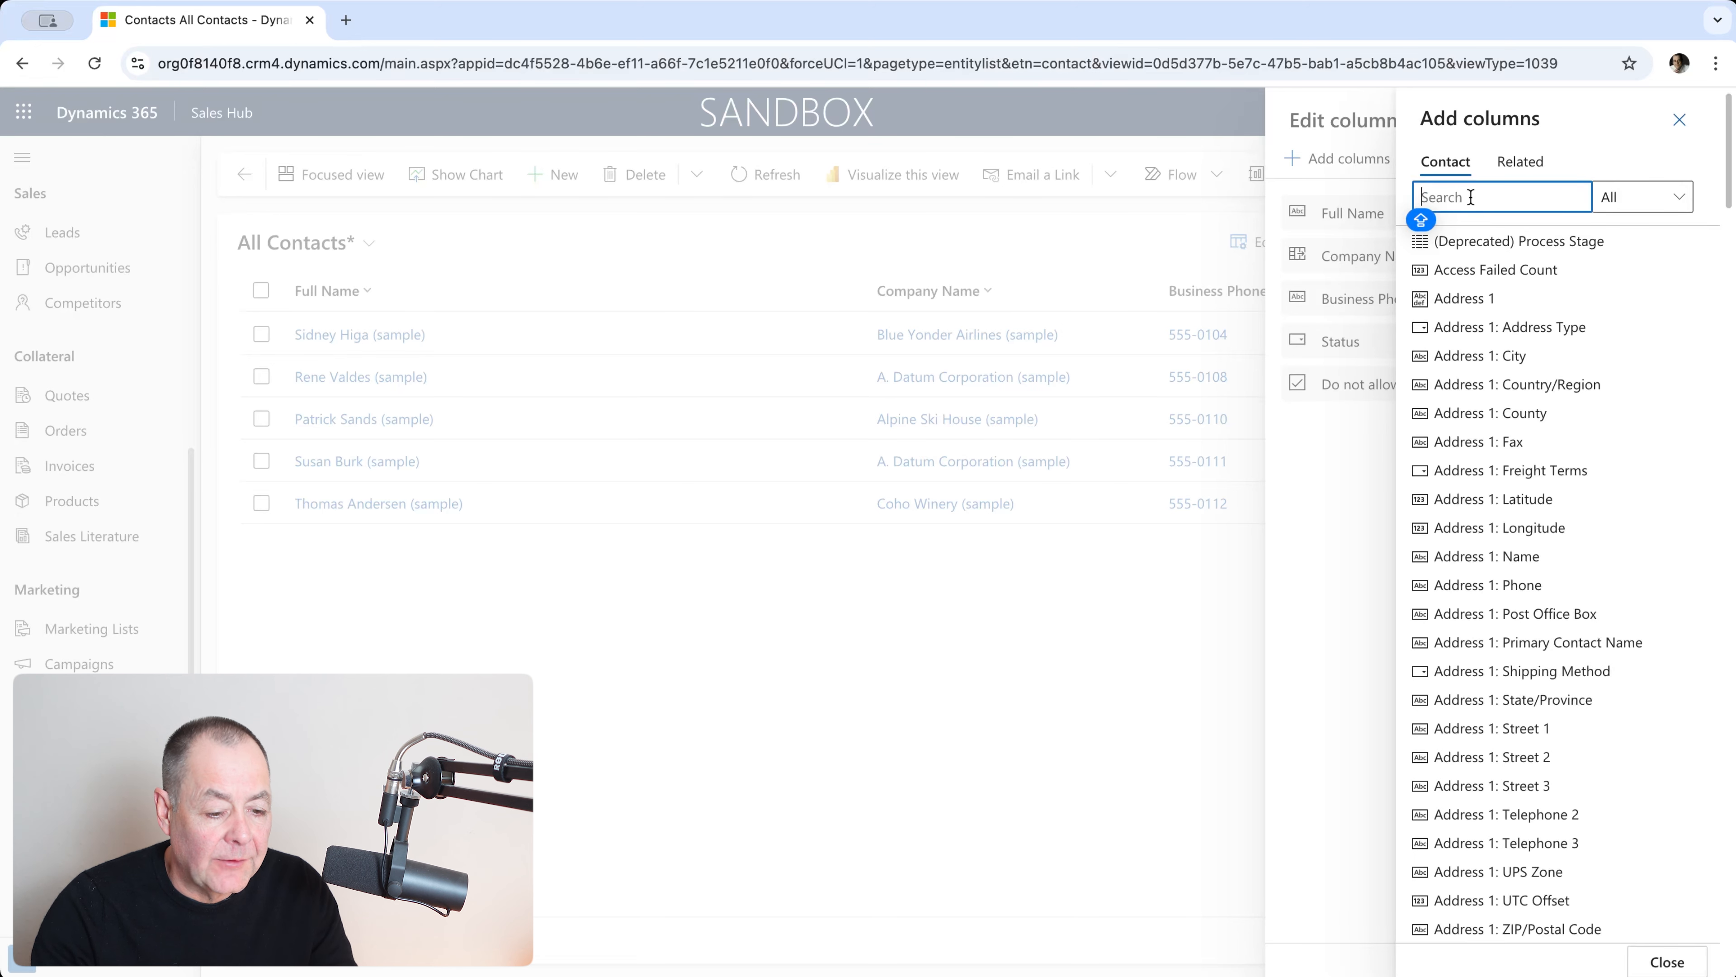
text(PREF)
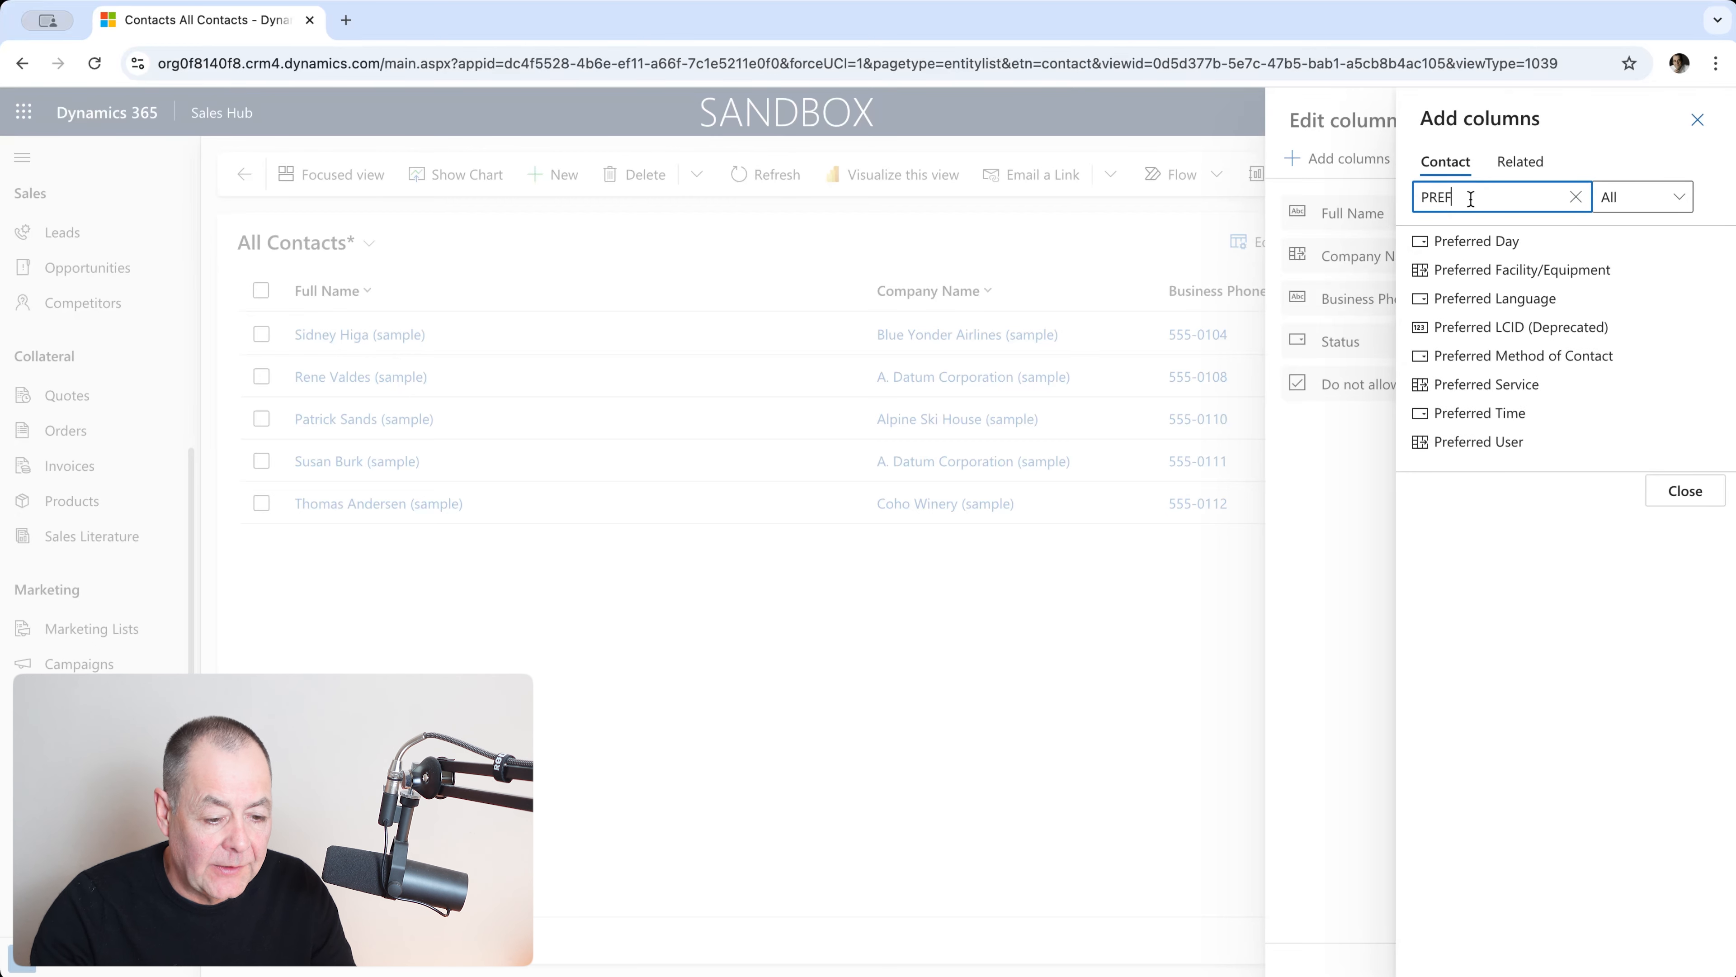
click(1538, 358)
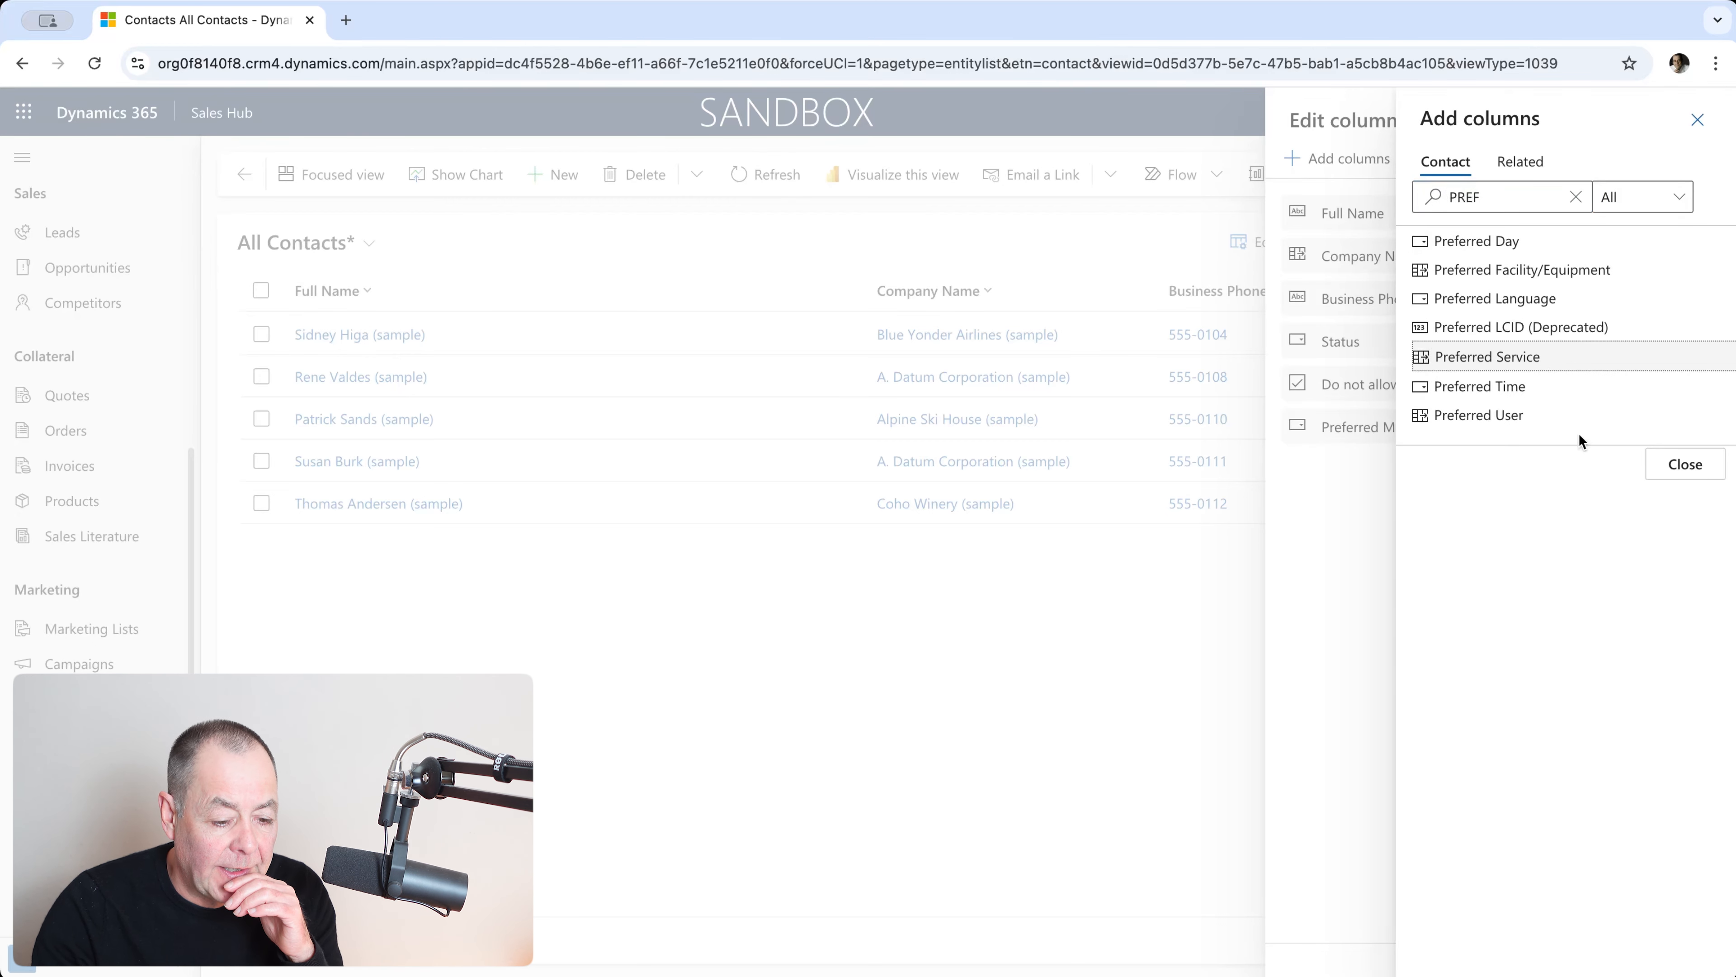
click(1663, 464)
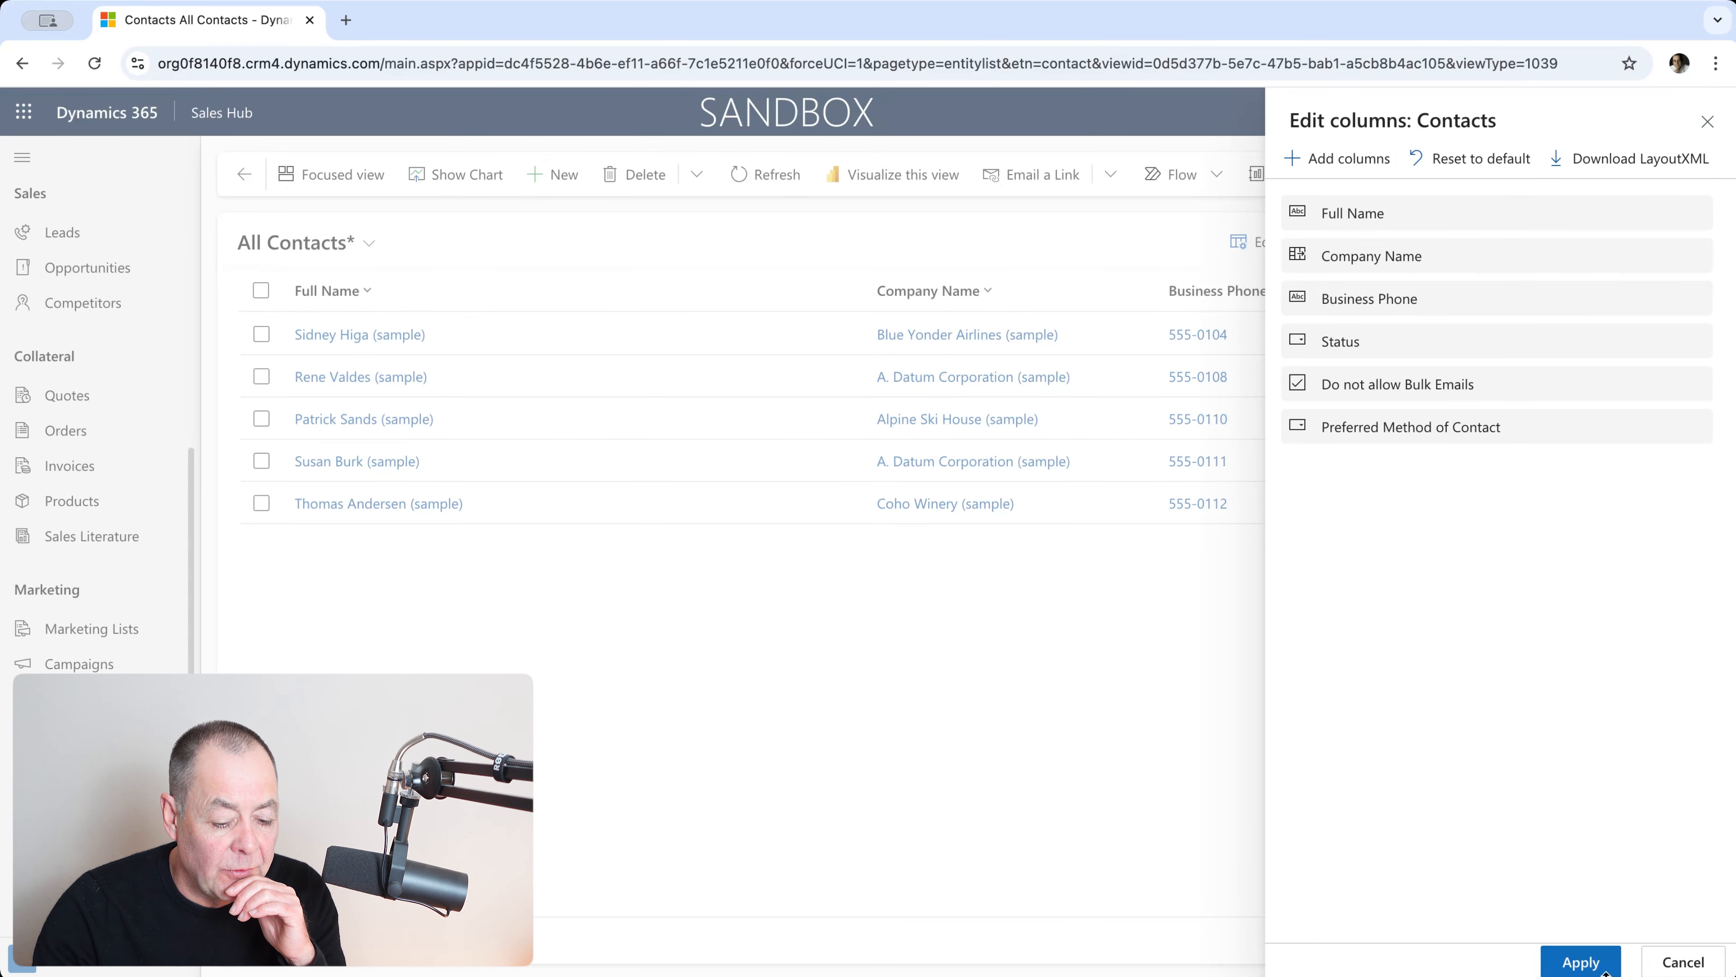
Step: Apply the bulk-email and preferred-contact columns to the grid, then briefly check the filters
click(1576, 966)
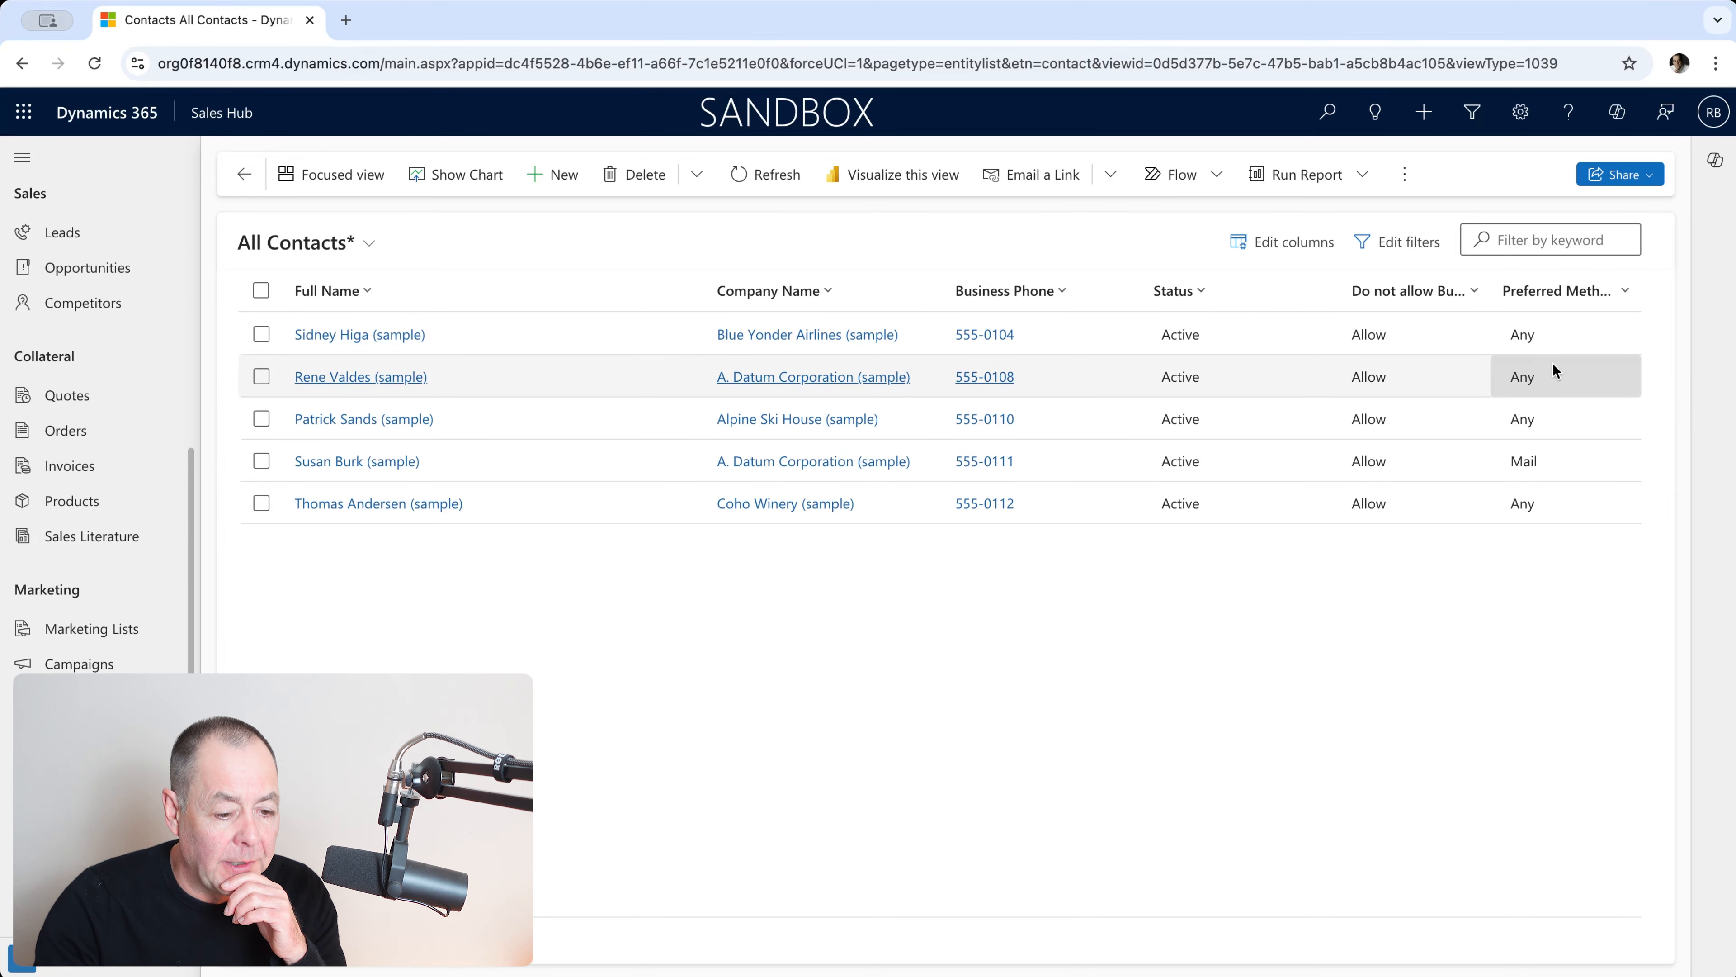
click(1399, 243)
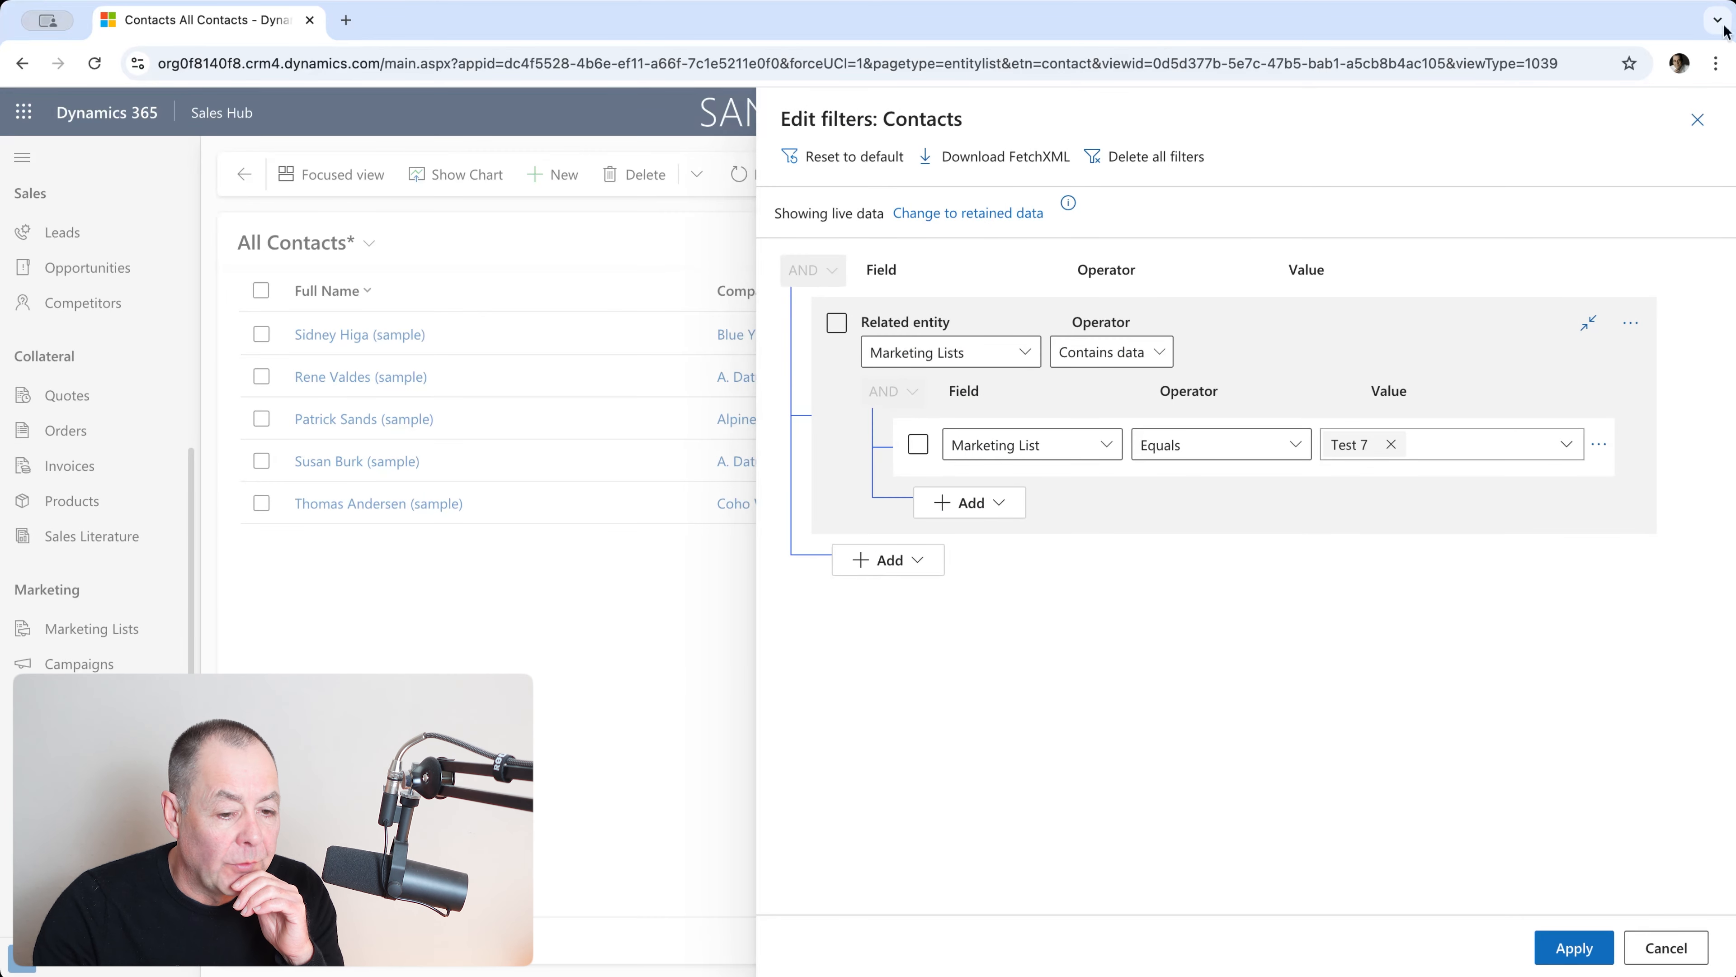
click(1698, 120)
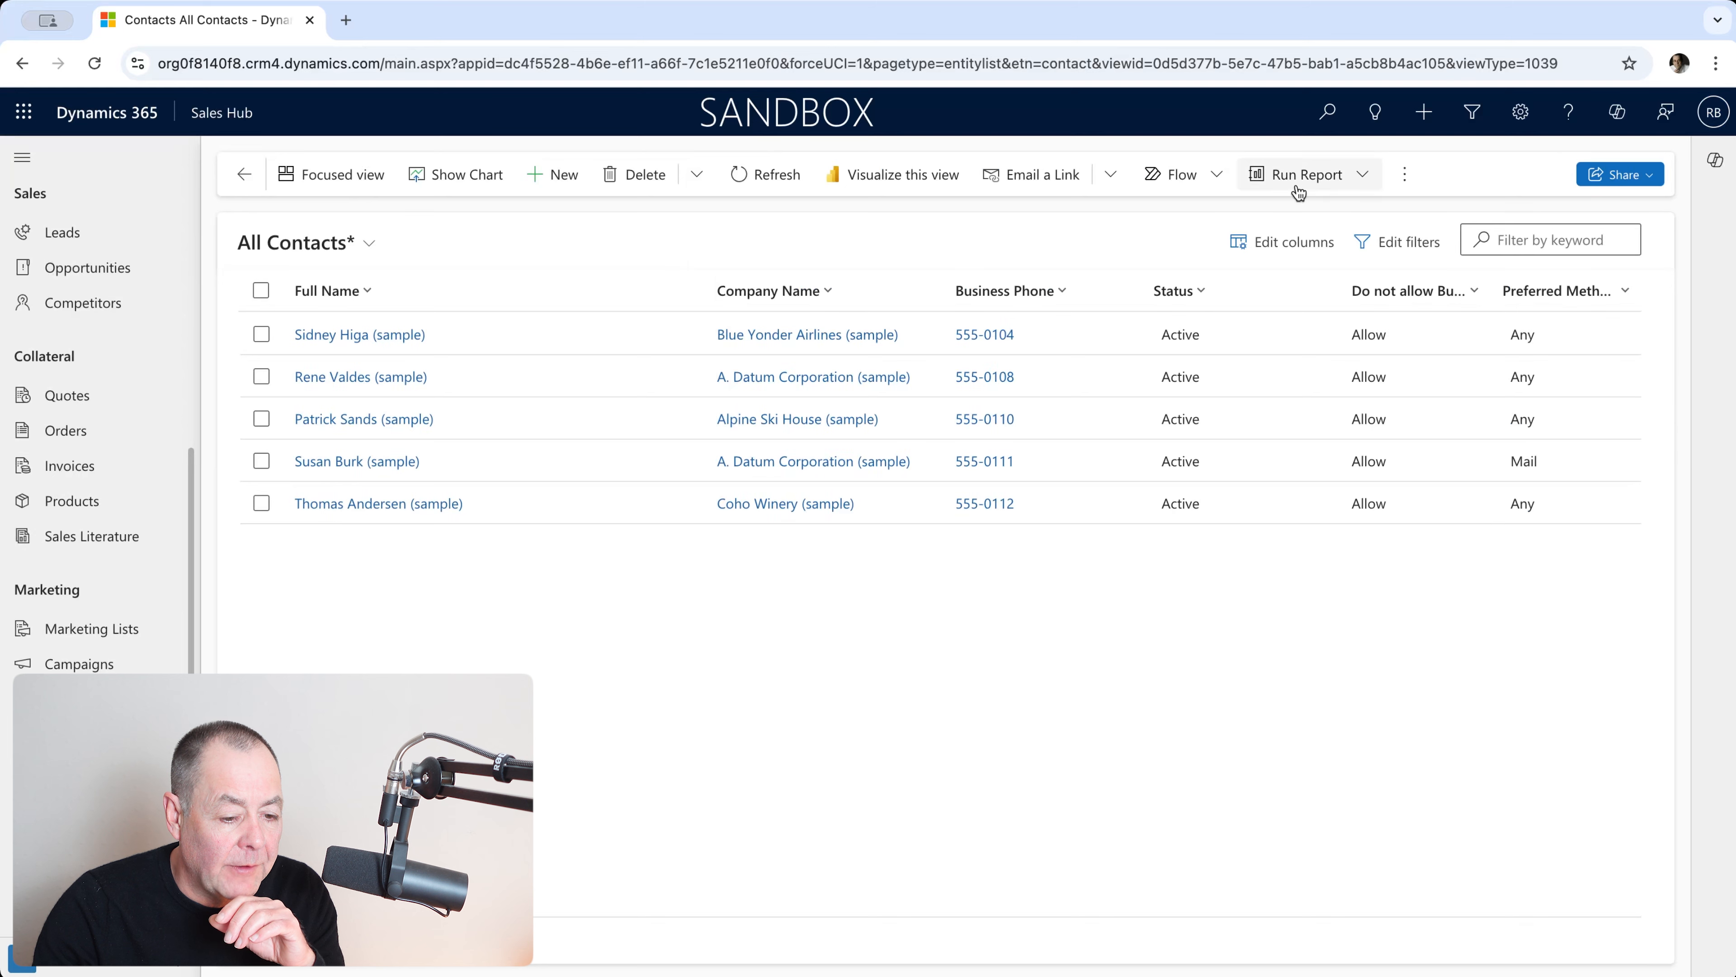
Step: Add the related Company Name account's Annual Revenue, Business Type and Category columns
click(1269, 244)
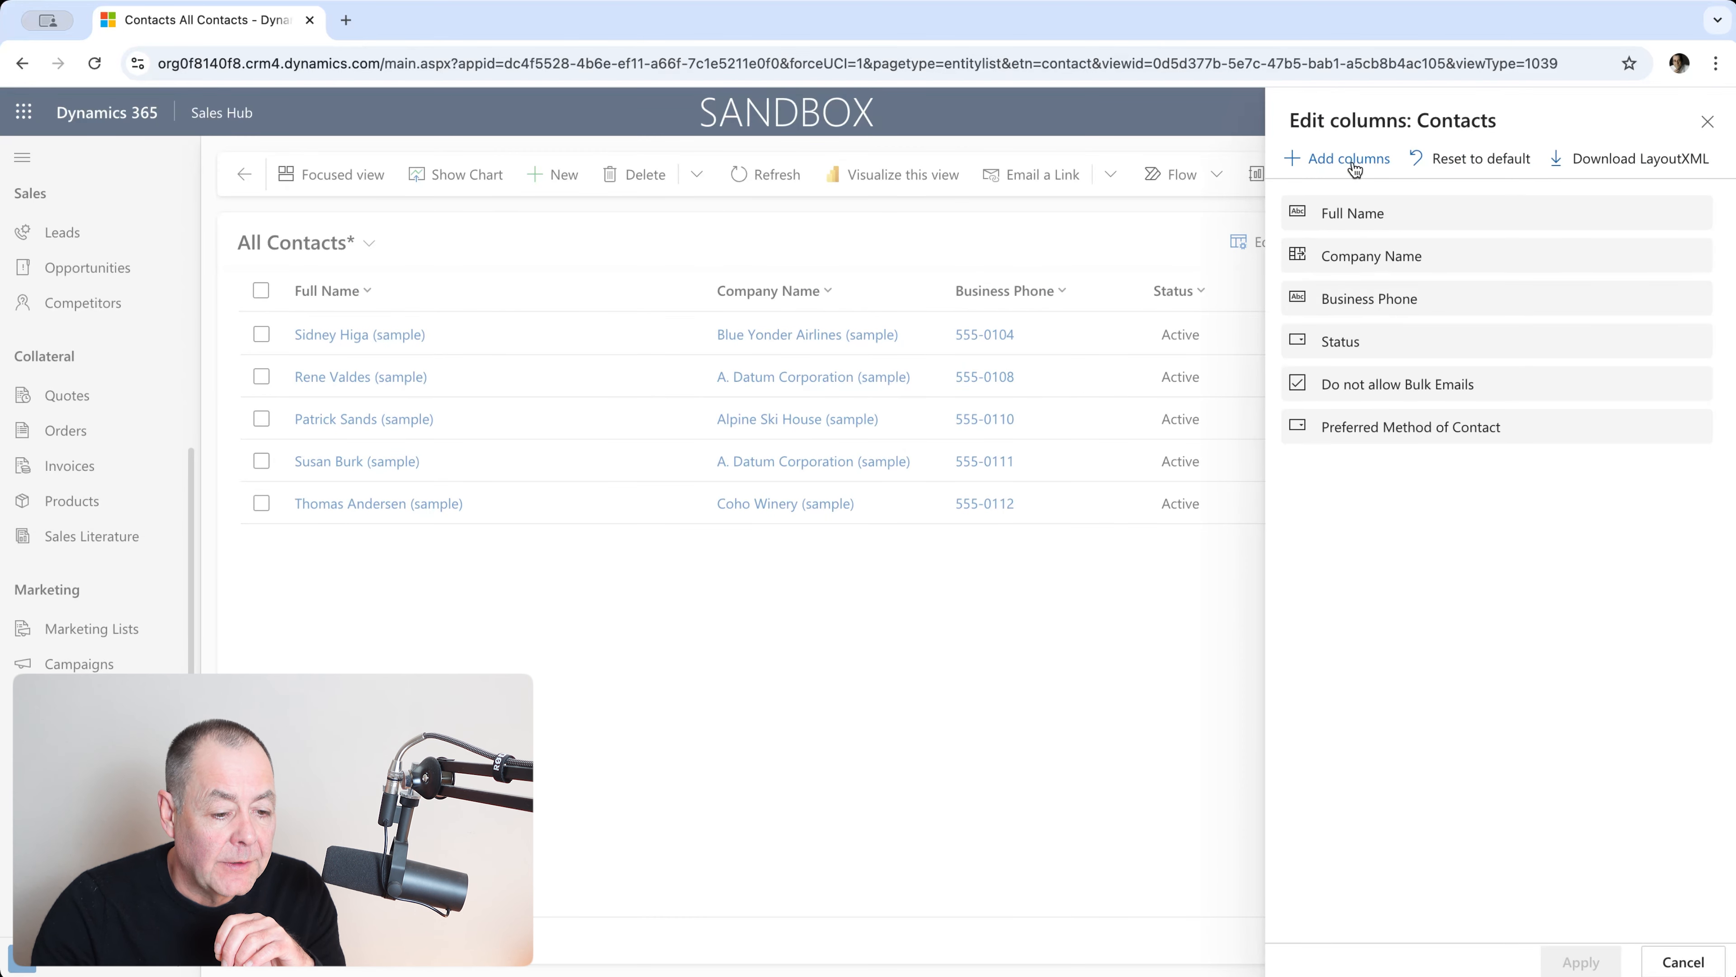
click(1354, 169)
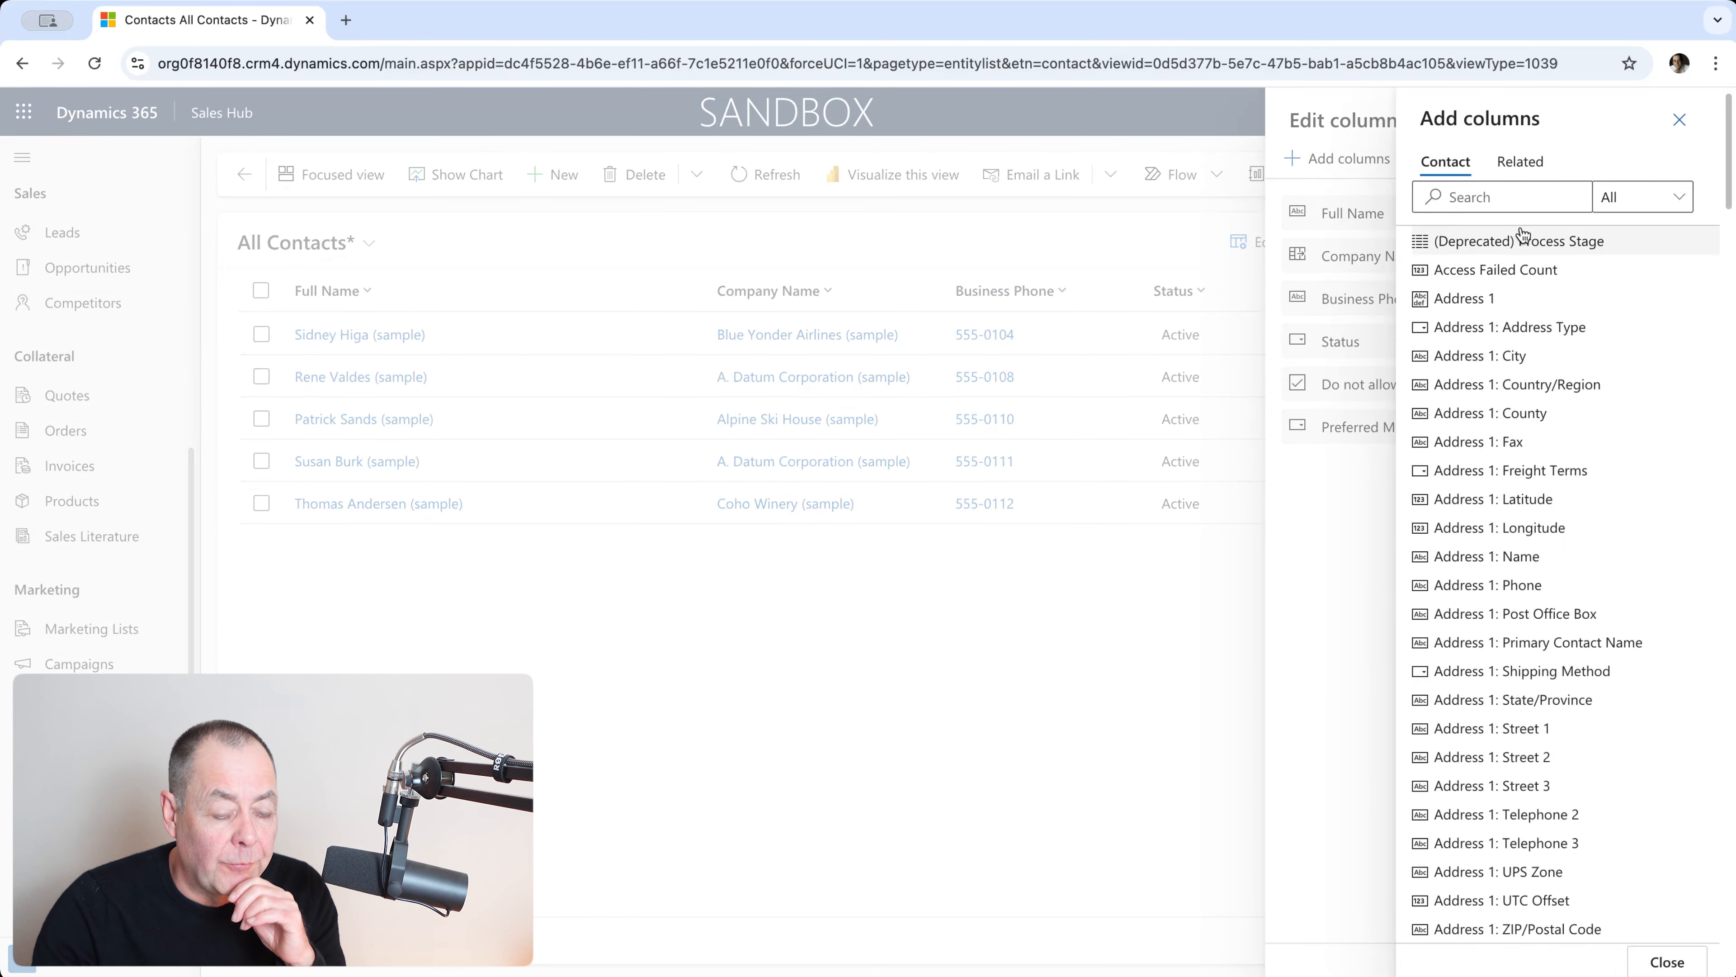
click(1527, 167)
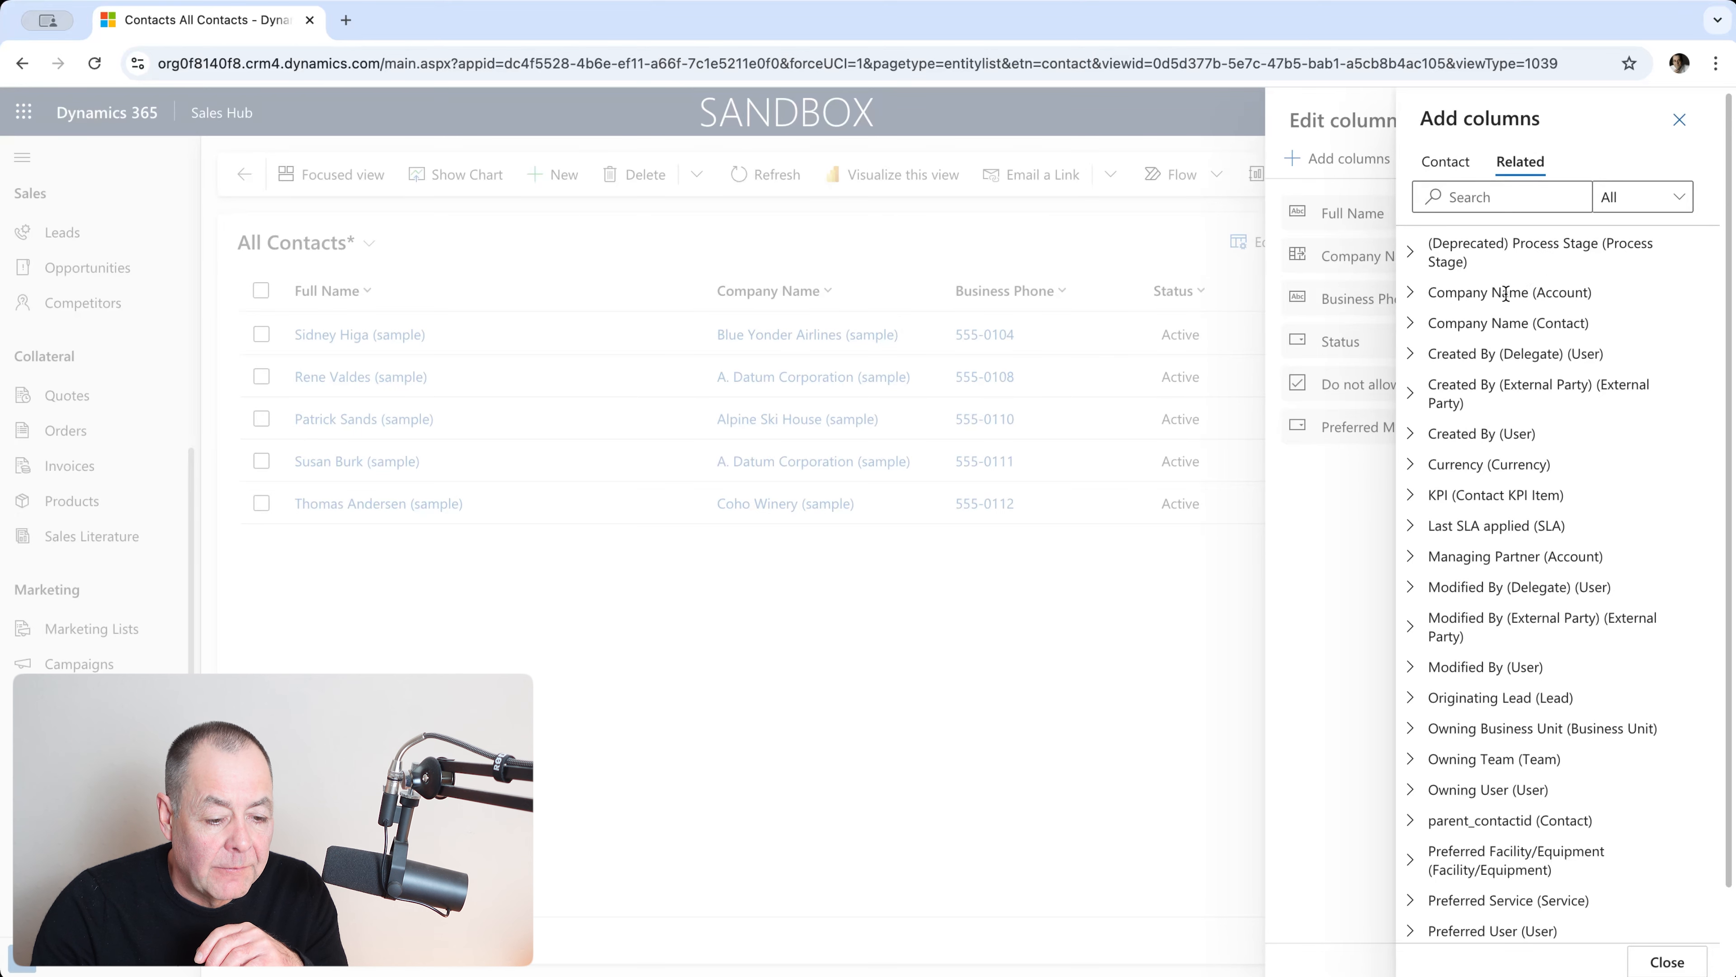
click(1411, 294)
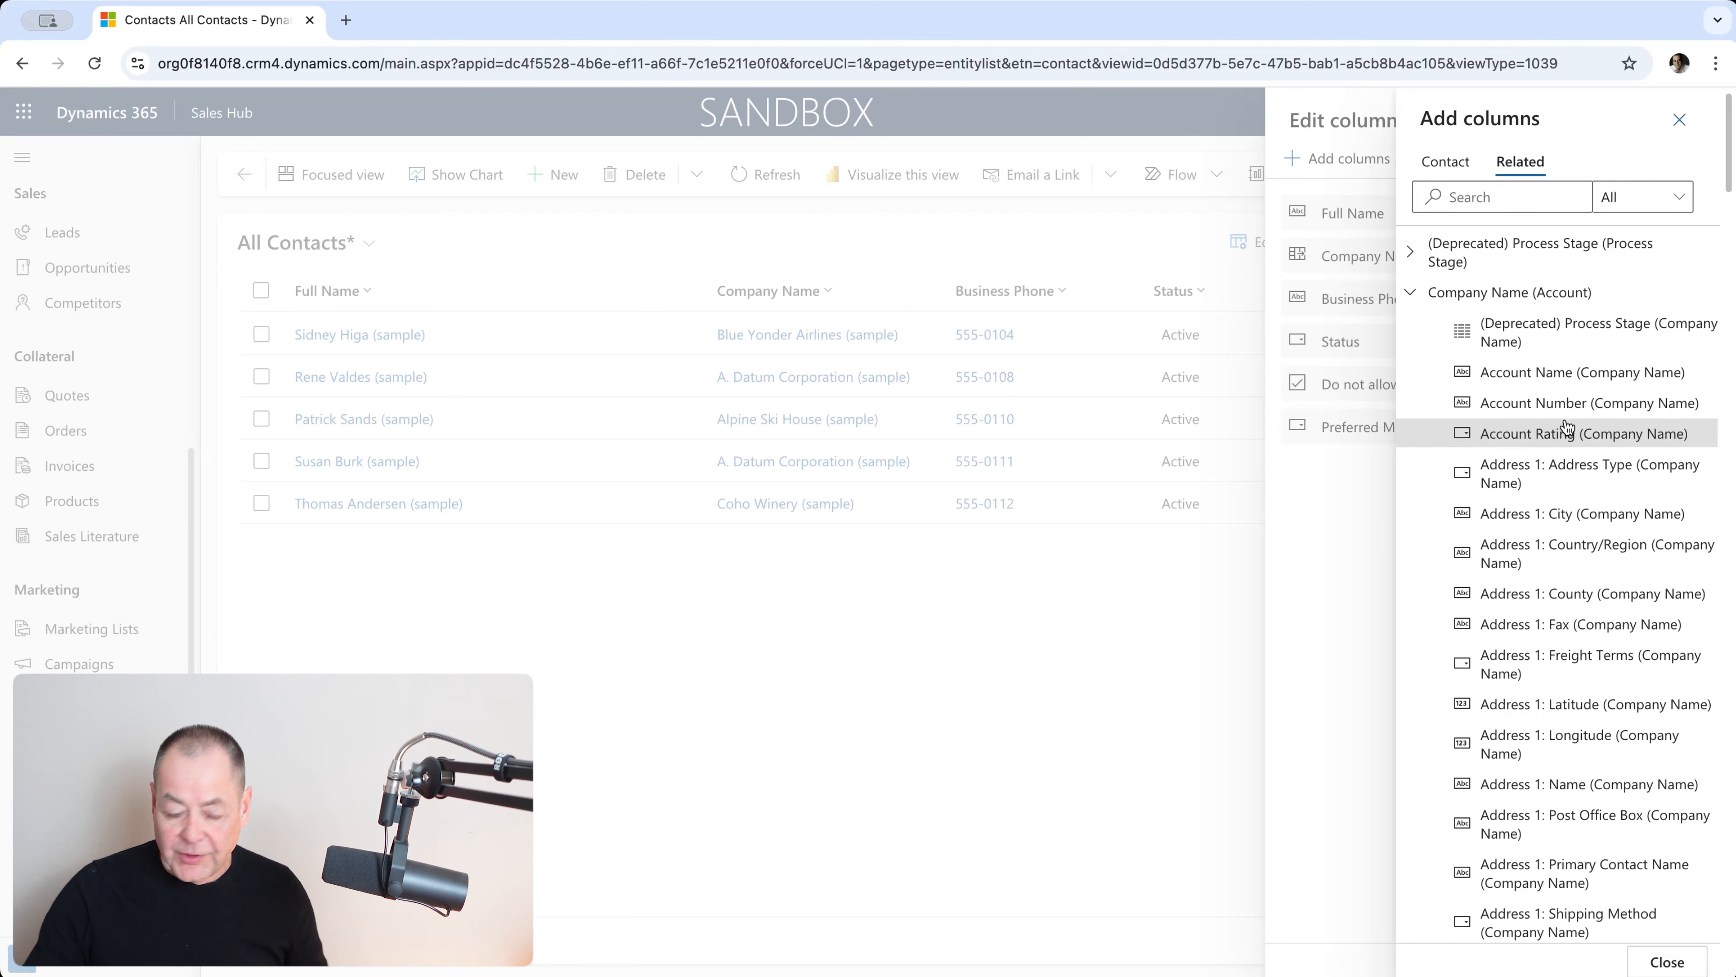
scroll(1599, 530, down, 9)
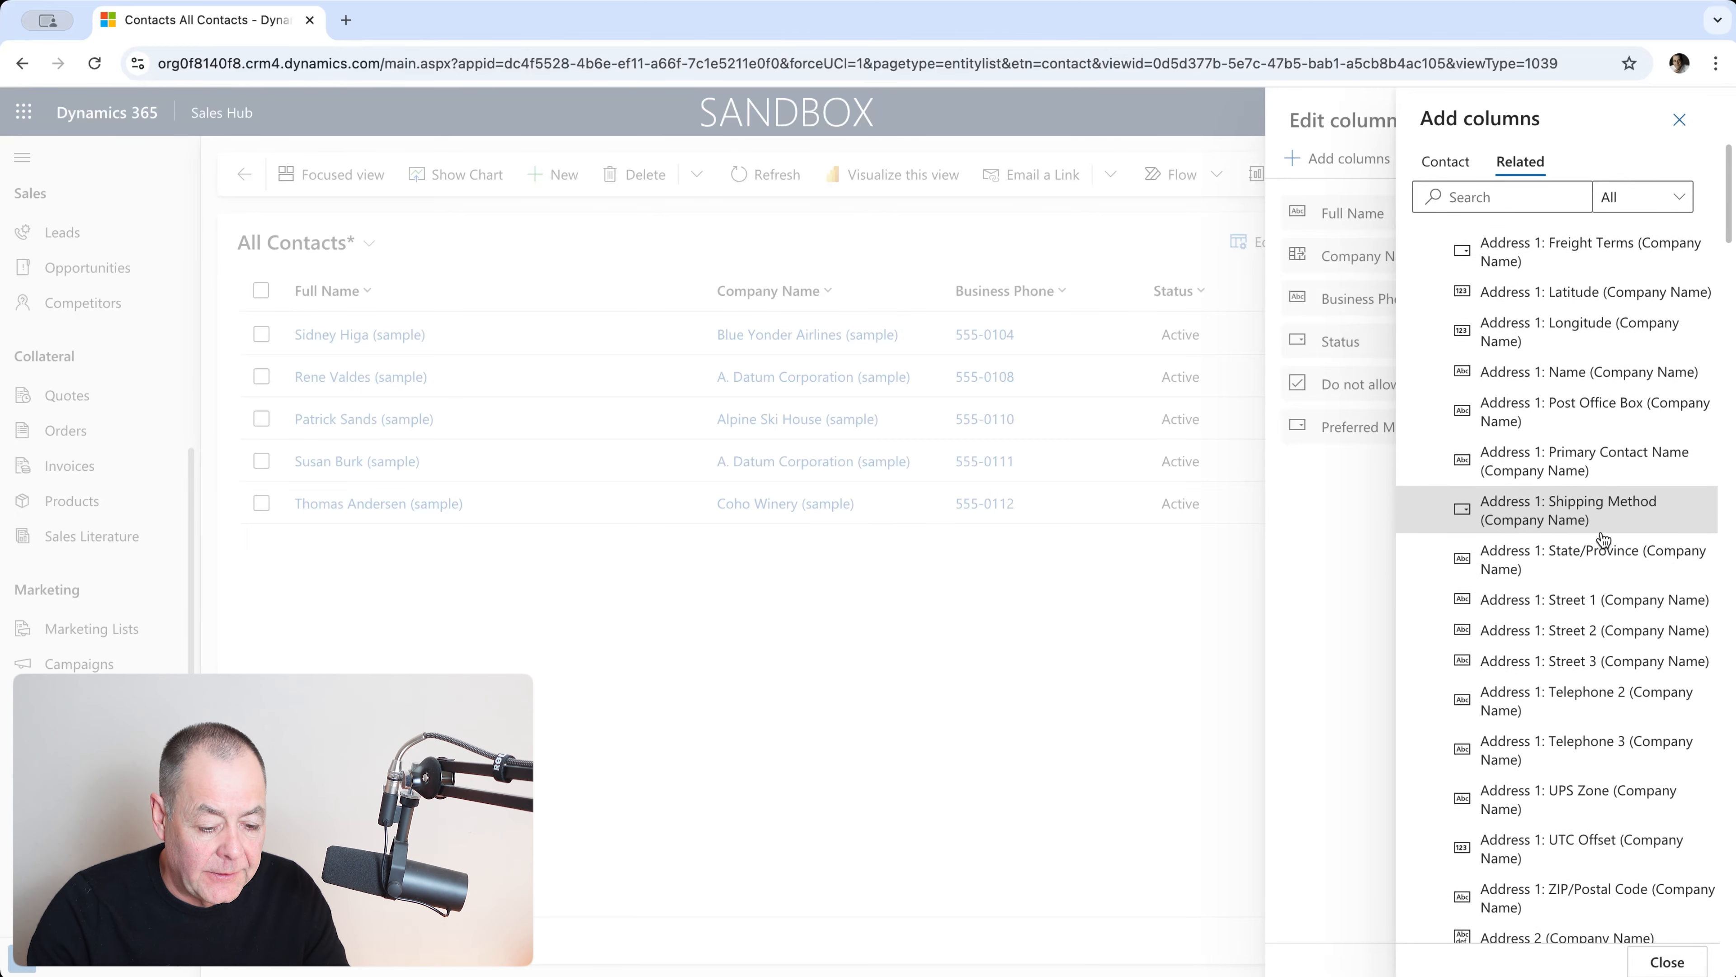
scroll(1601, 543, down, 12)
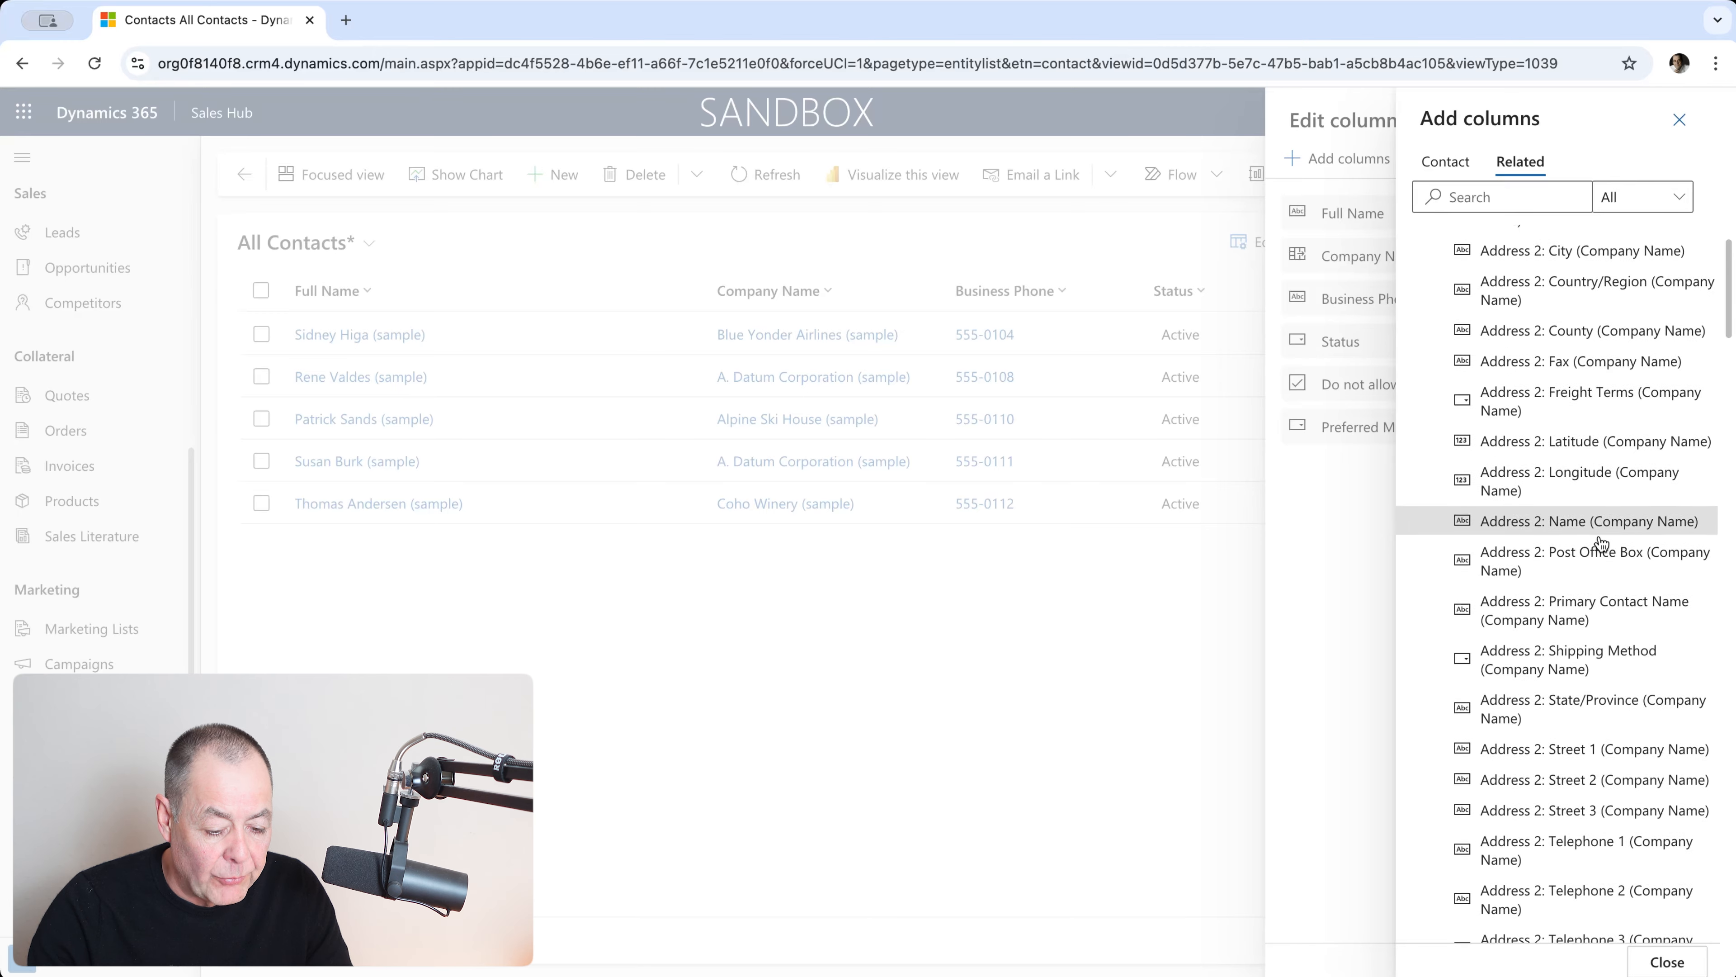
scroll(1602, 543, down, 9)
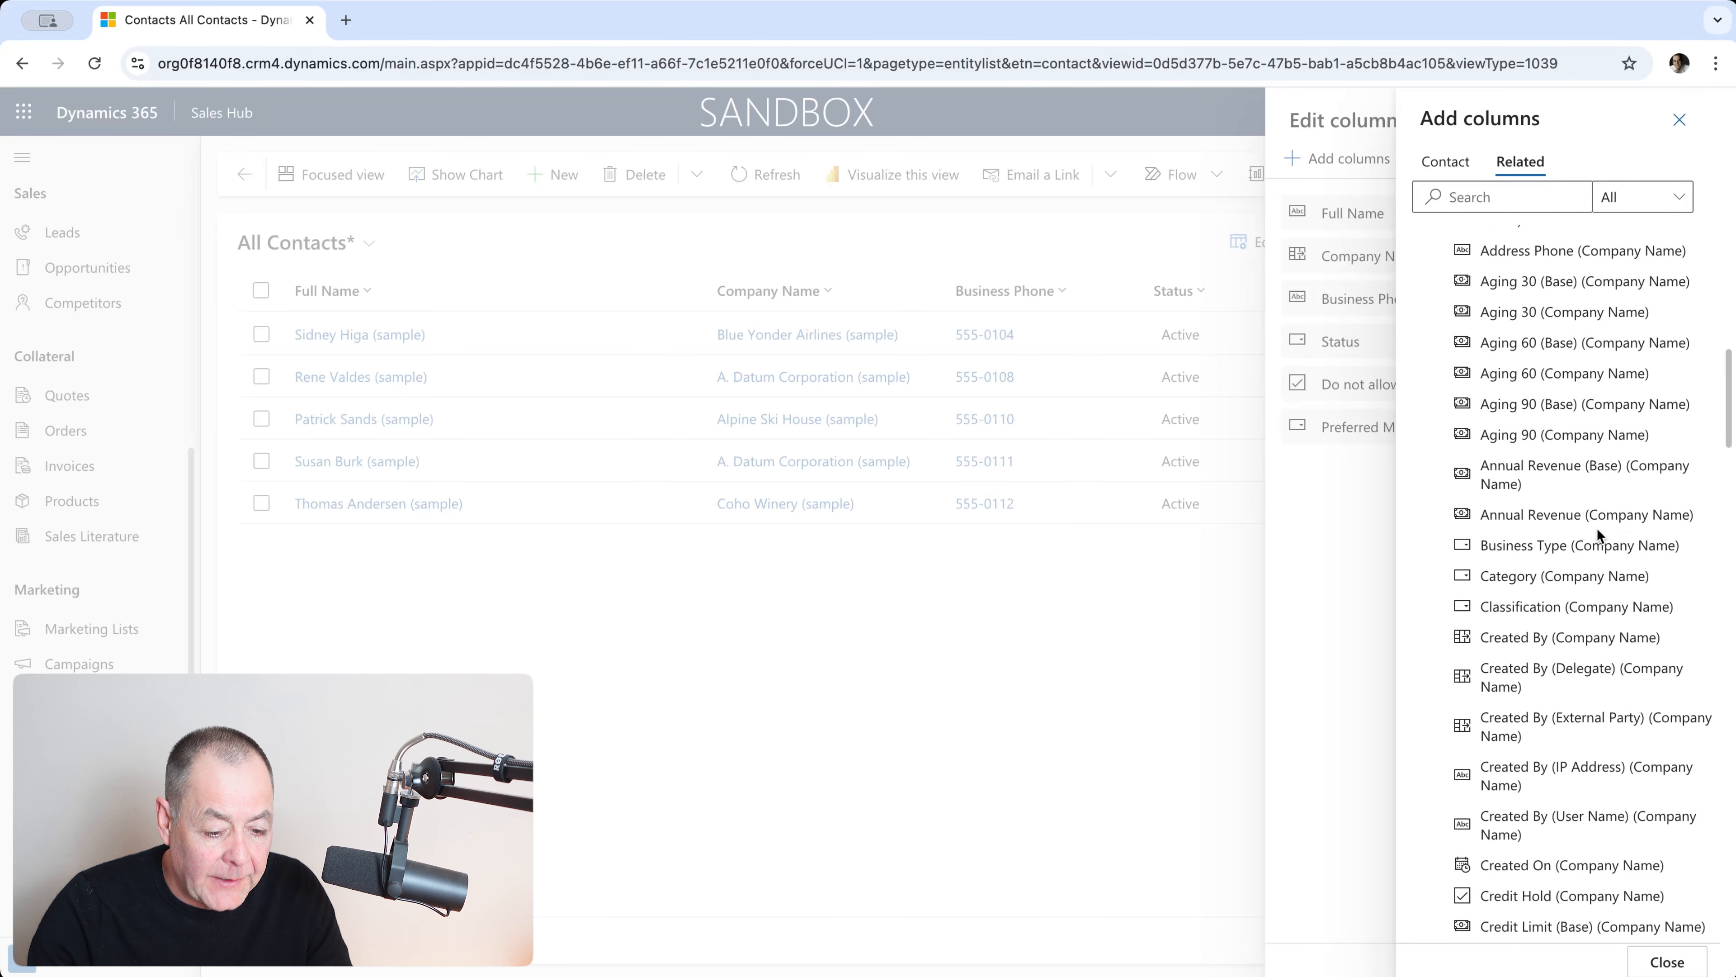
click(1570, 520)
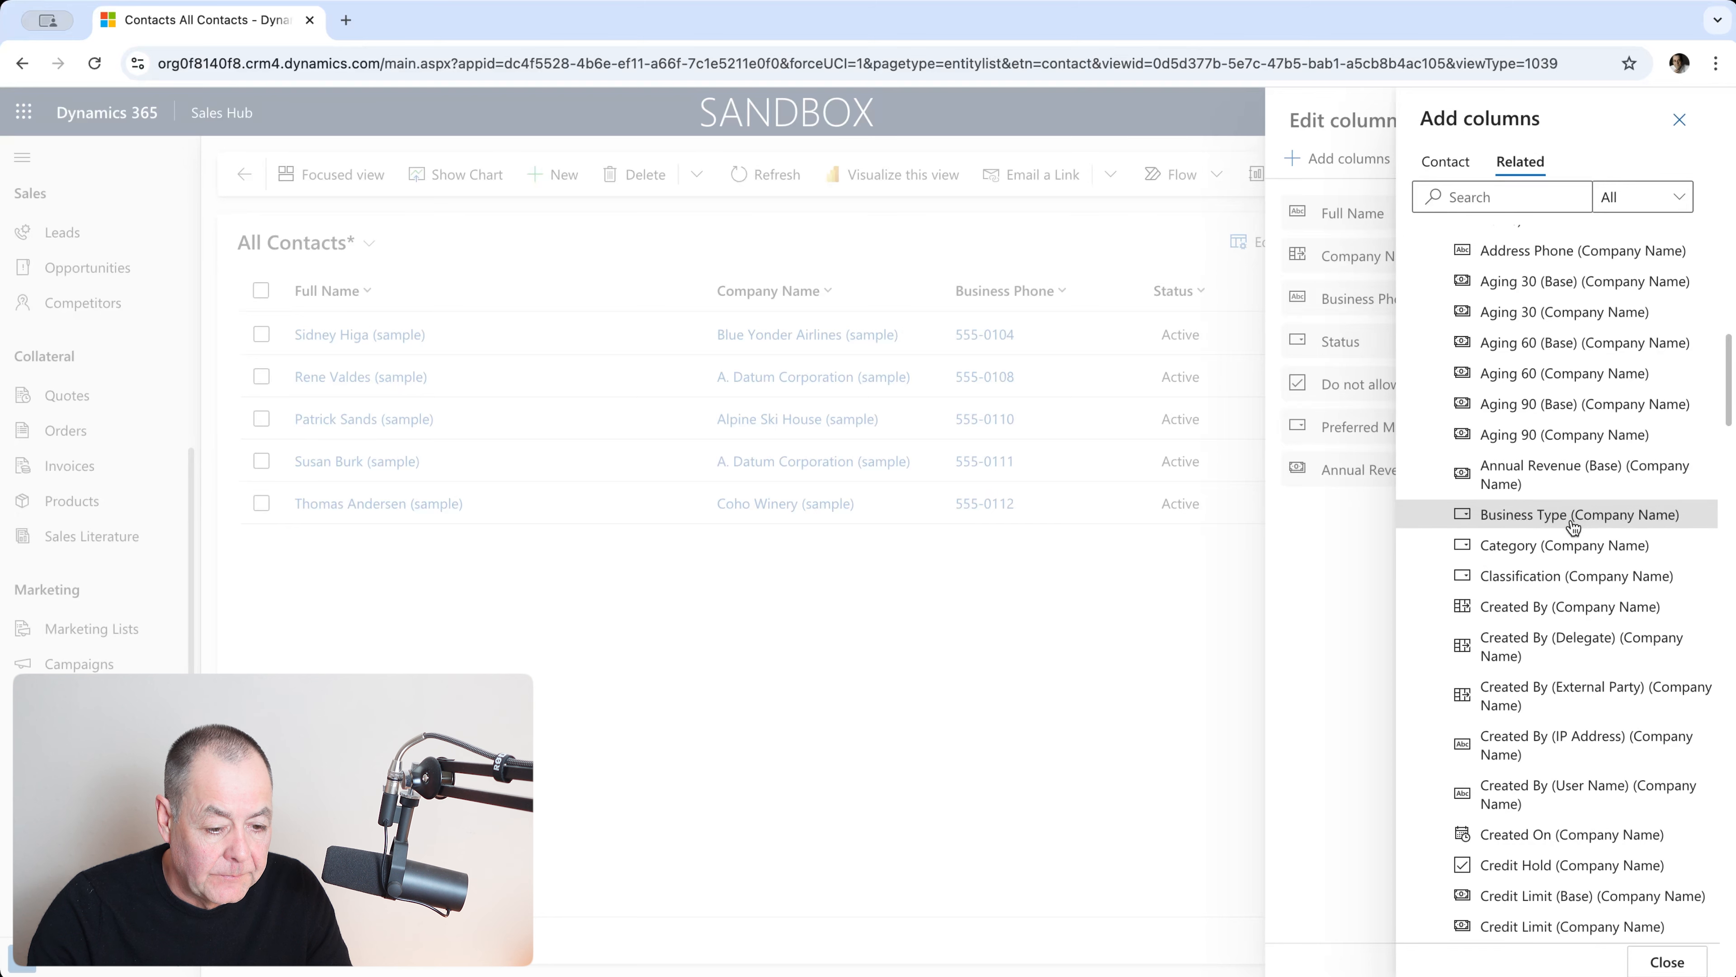
click(1574, 524)
click(1575, 524)
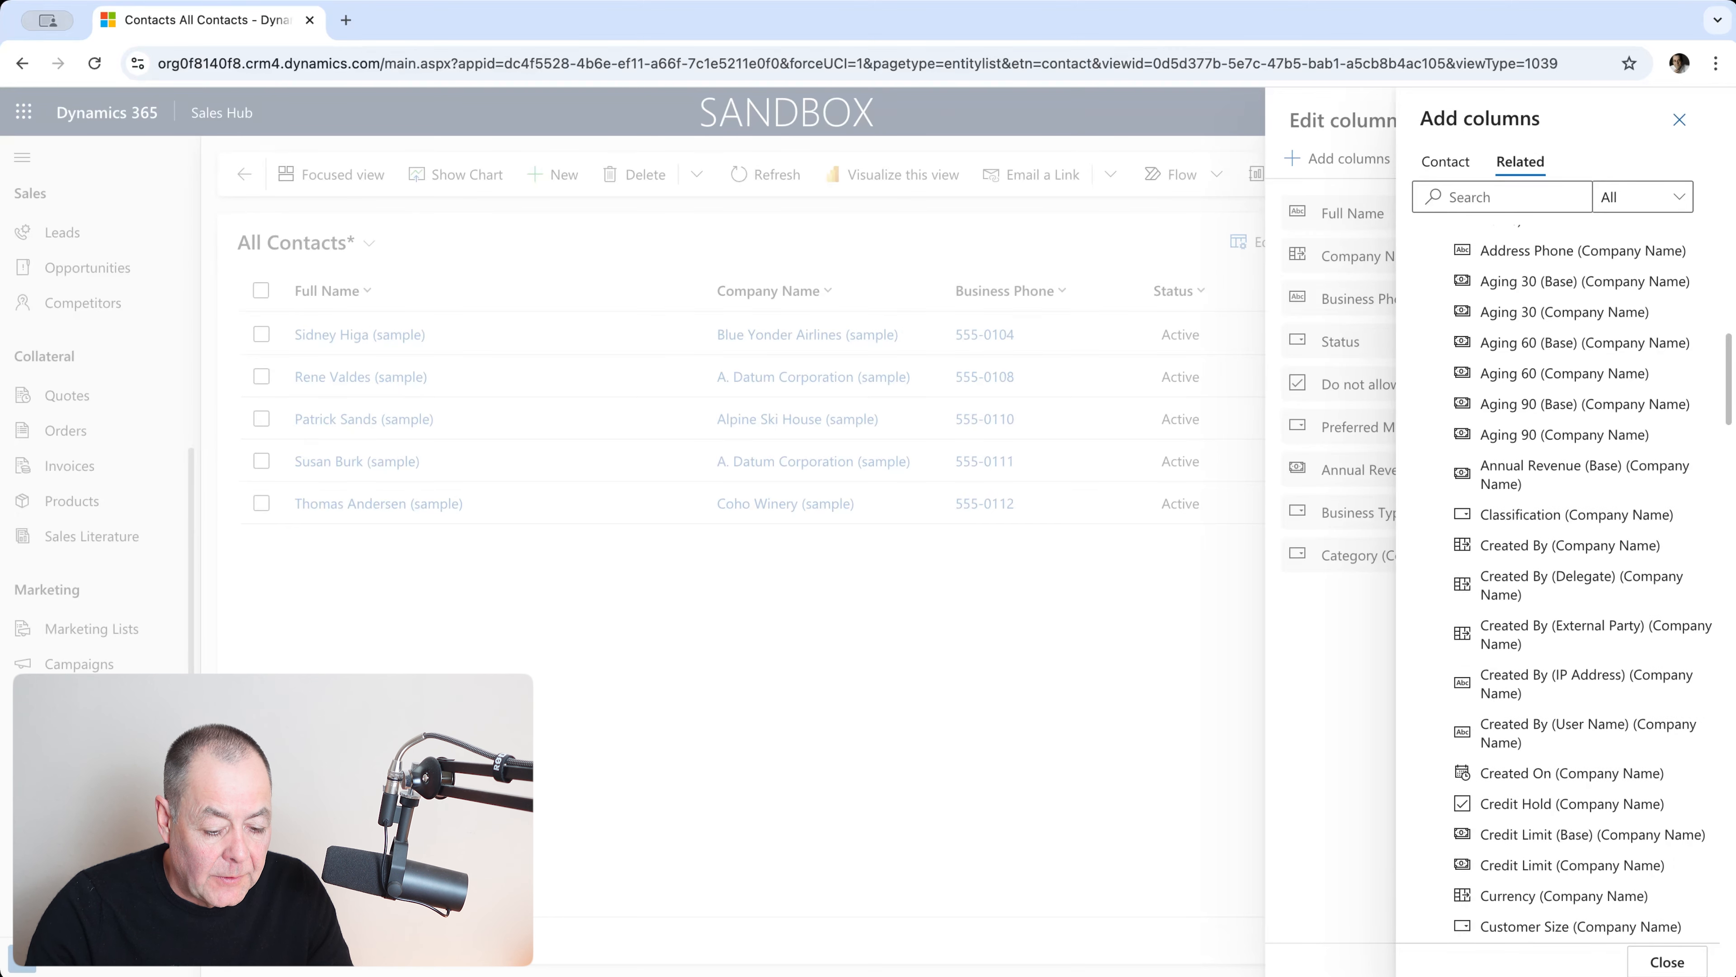
click(1668, 965)
click(1698, 553)
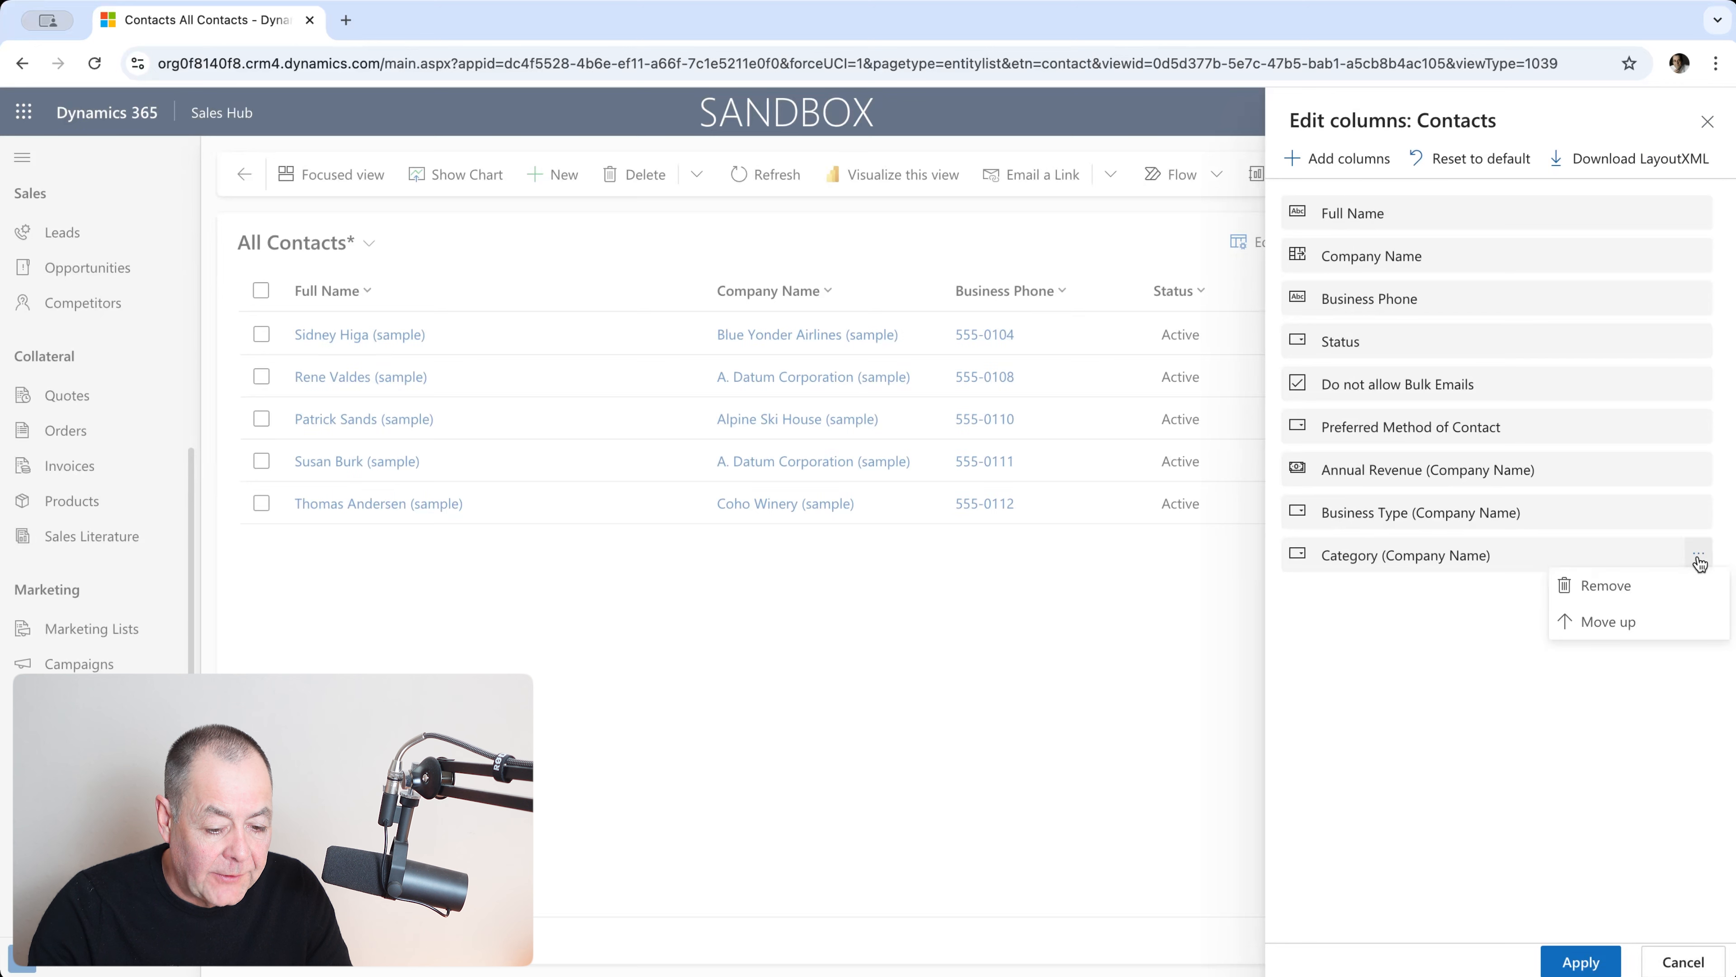
Step: Remove Category and Business Type, move Annual Revenue below Business Phone, and apply the layout
click(1615, 599)
click(1699, 512)
click(1615, 547)
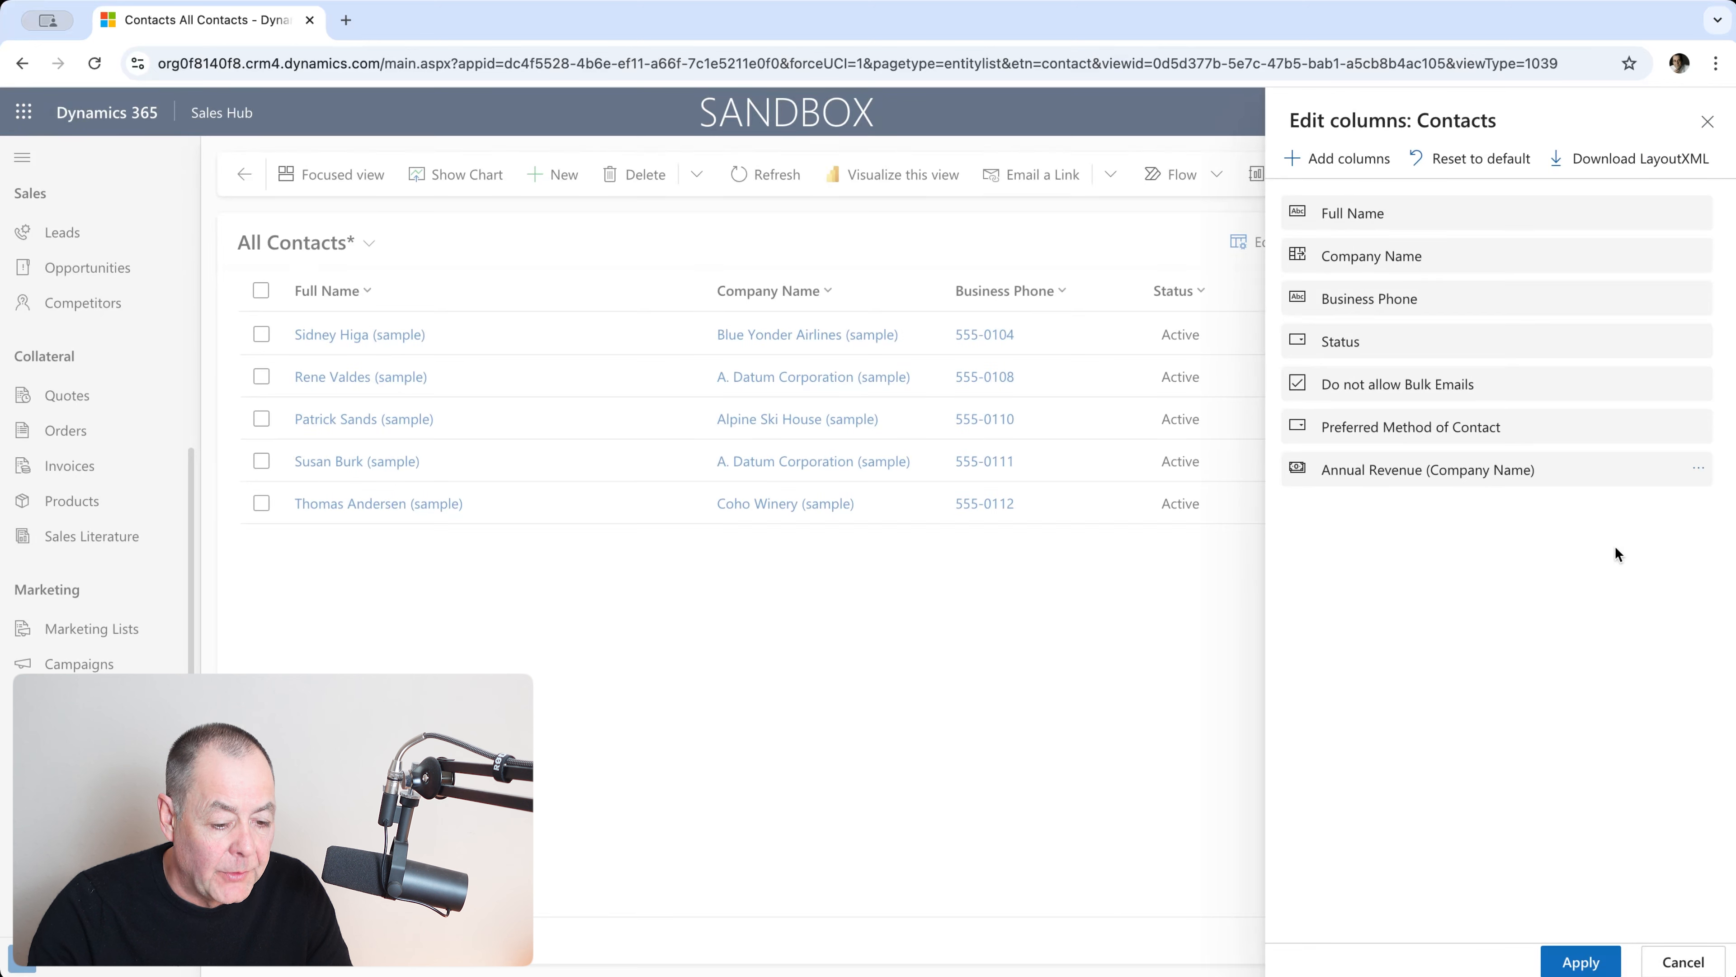
drag(1447, 468, 1439, 337)
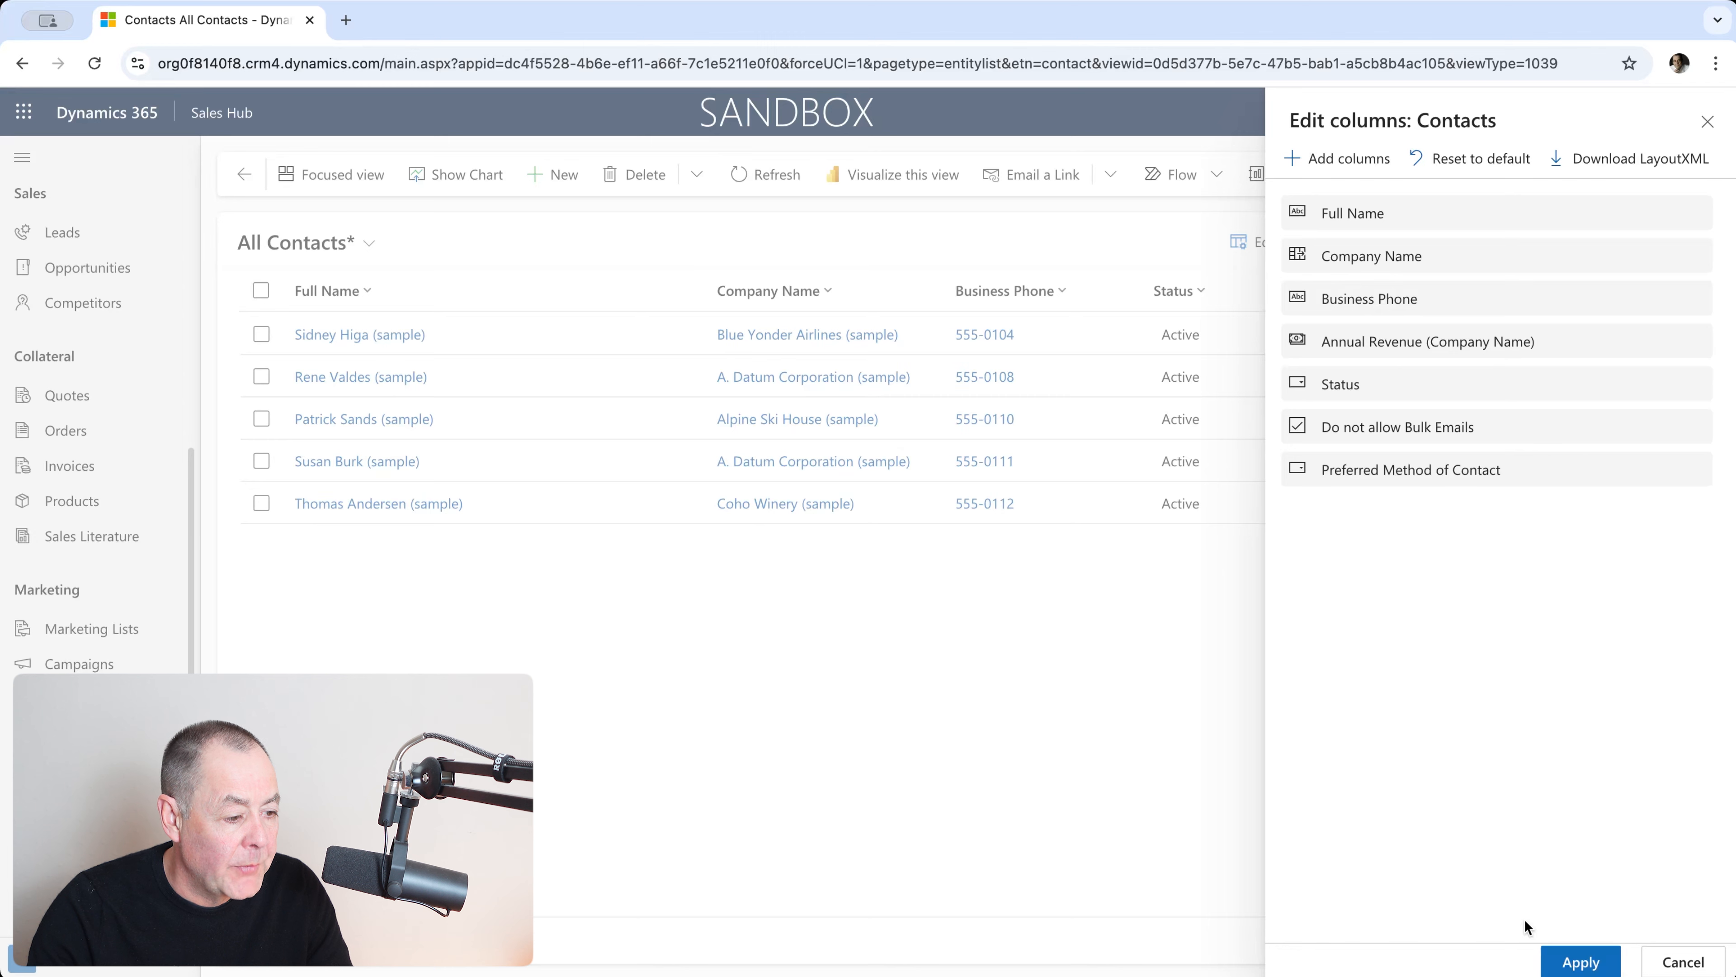
click(1584, 962)
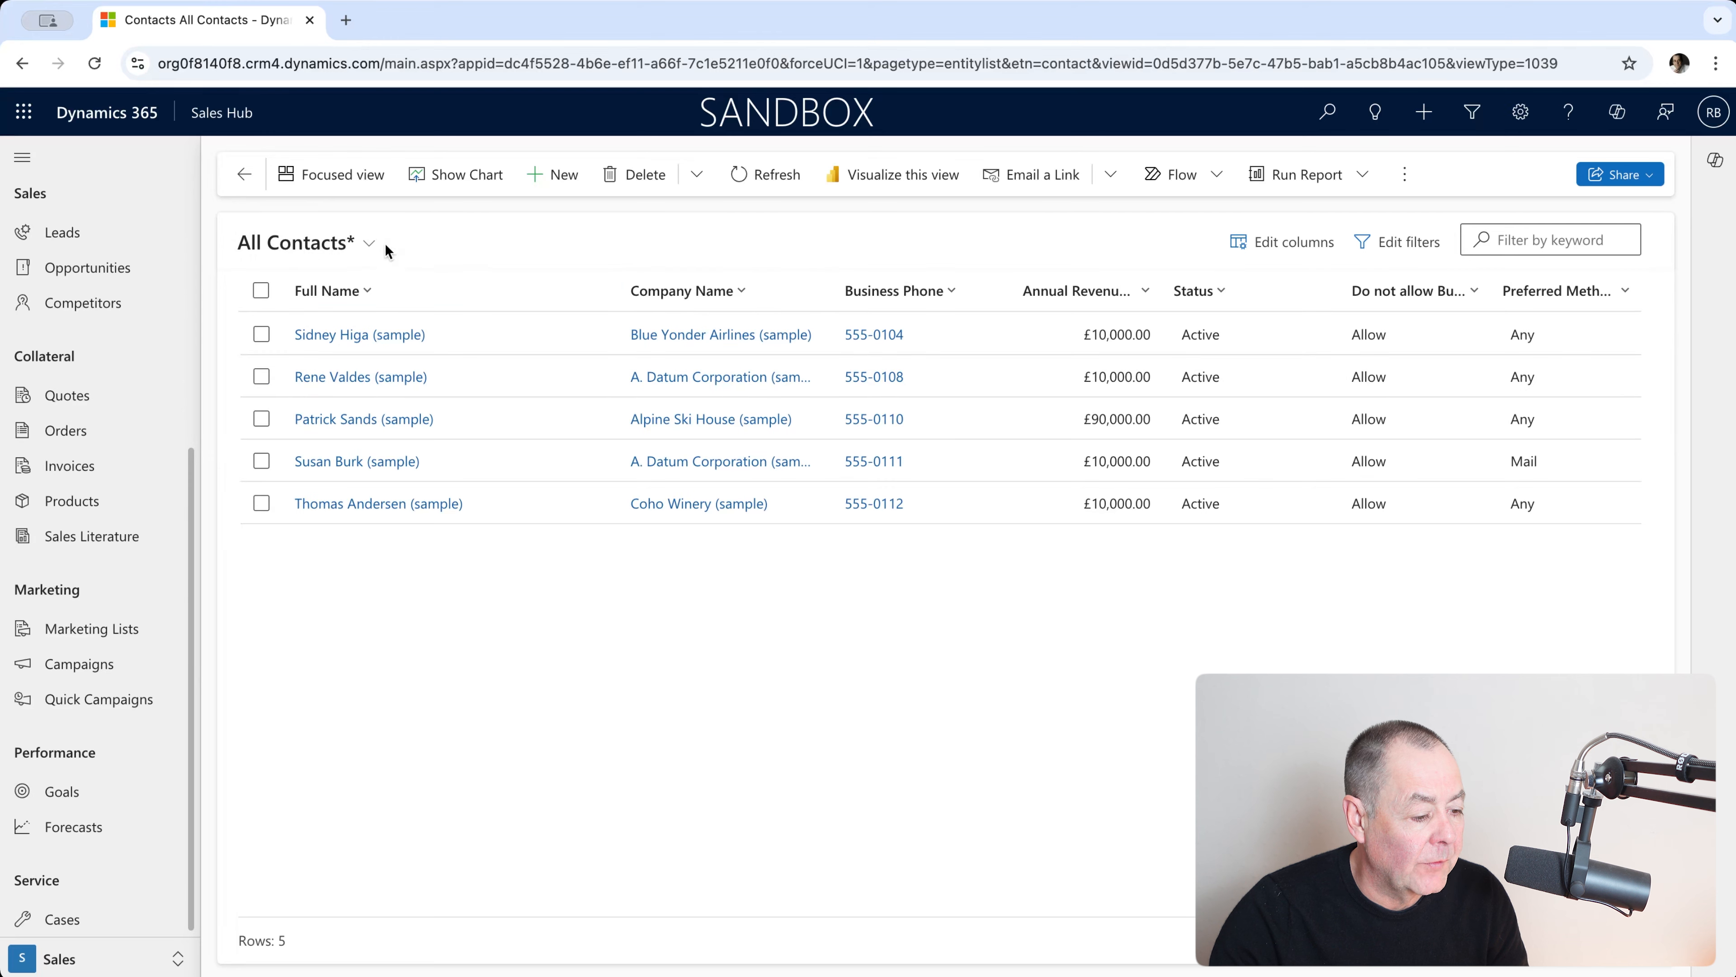
Step: Save the current layout as a new contacts view named 'MARKETING LIST ANALYSER'
click(355, 242)
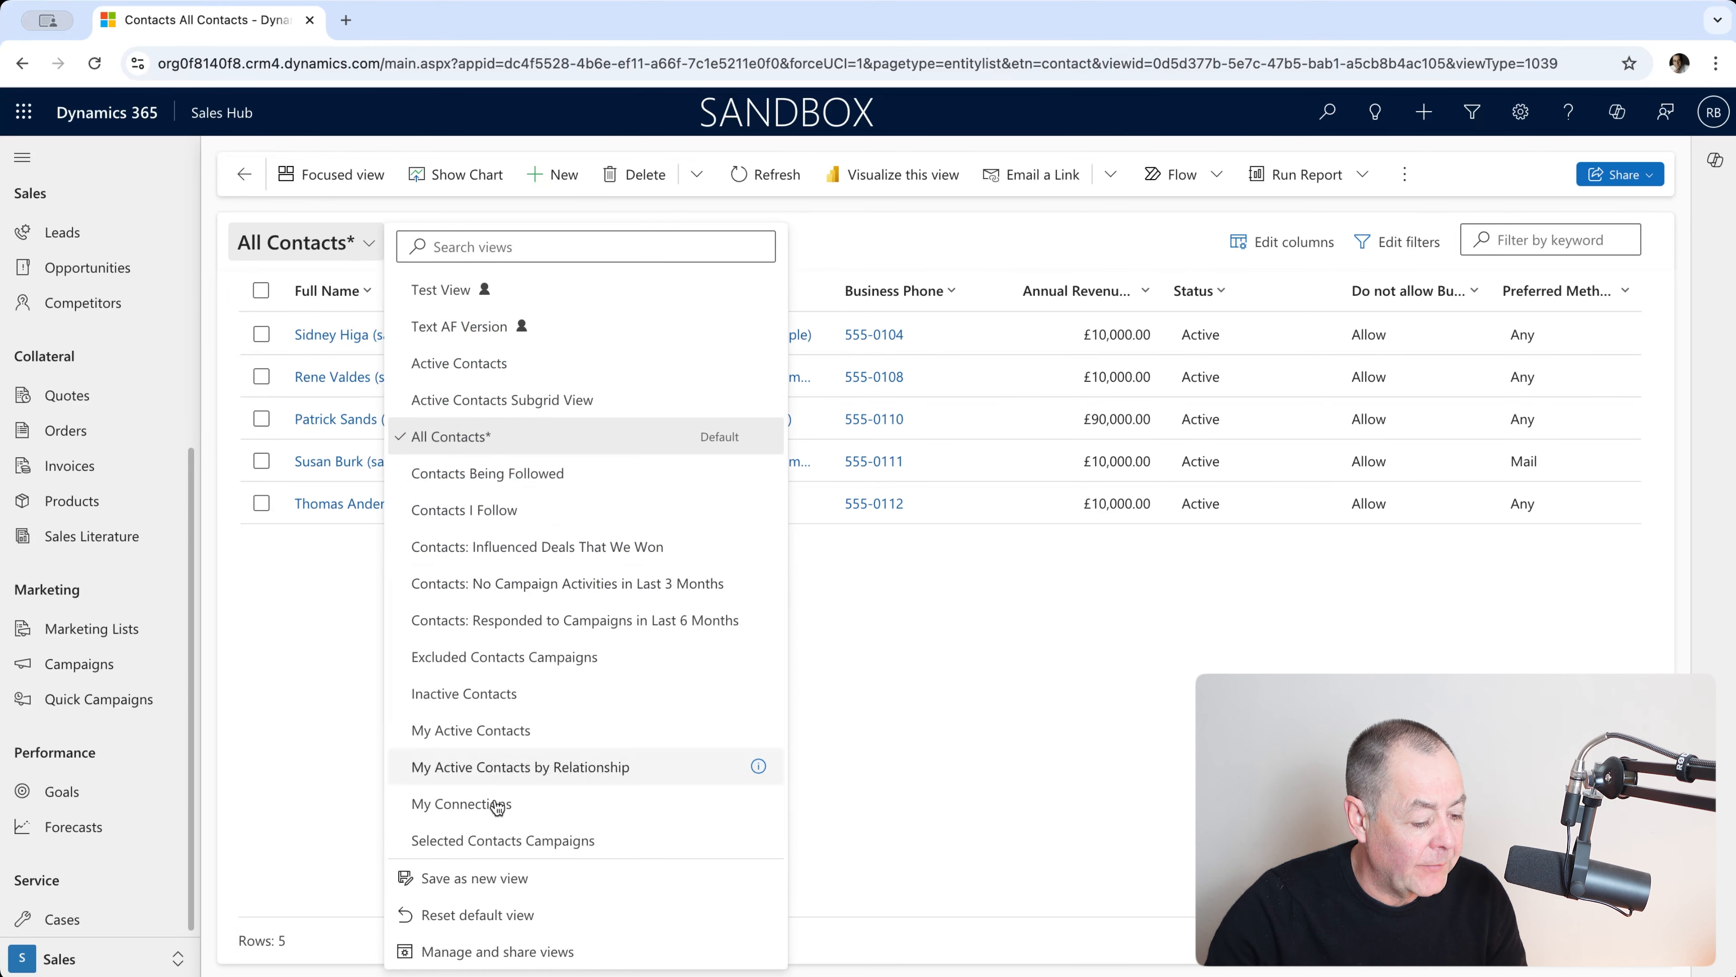
click(540, 890)
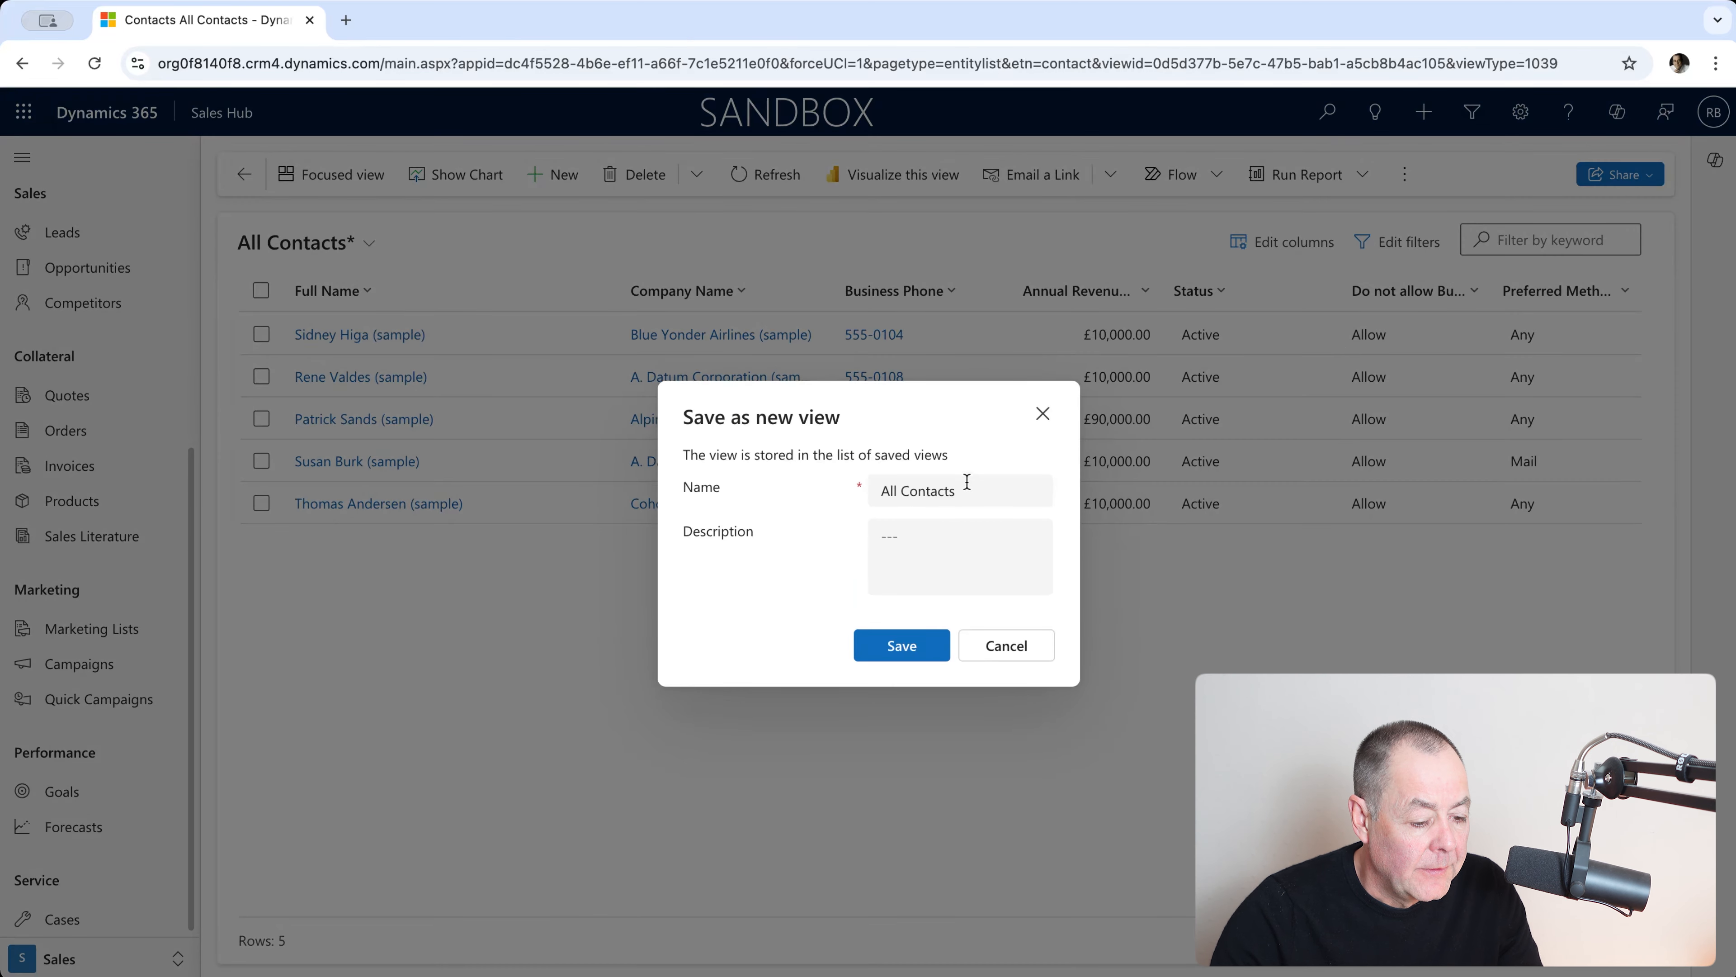
drag(967, 490, 881, 492)
text(MARKETI)
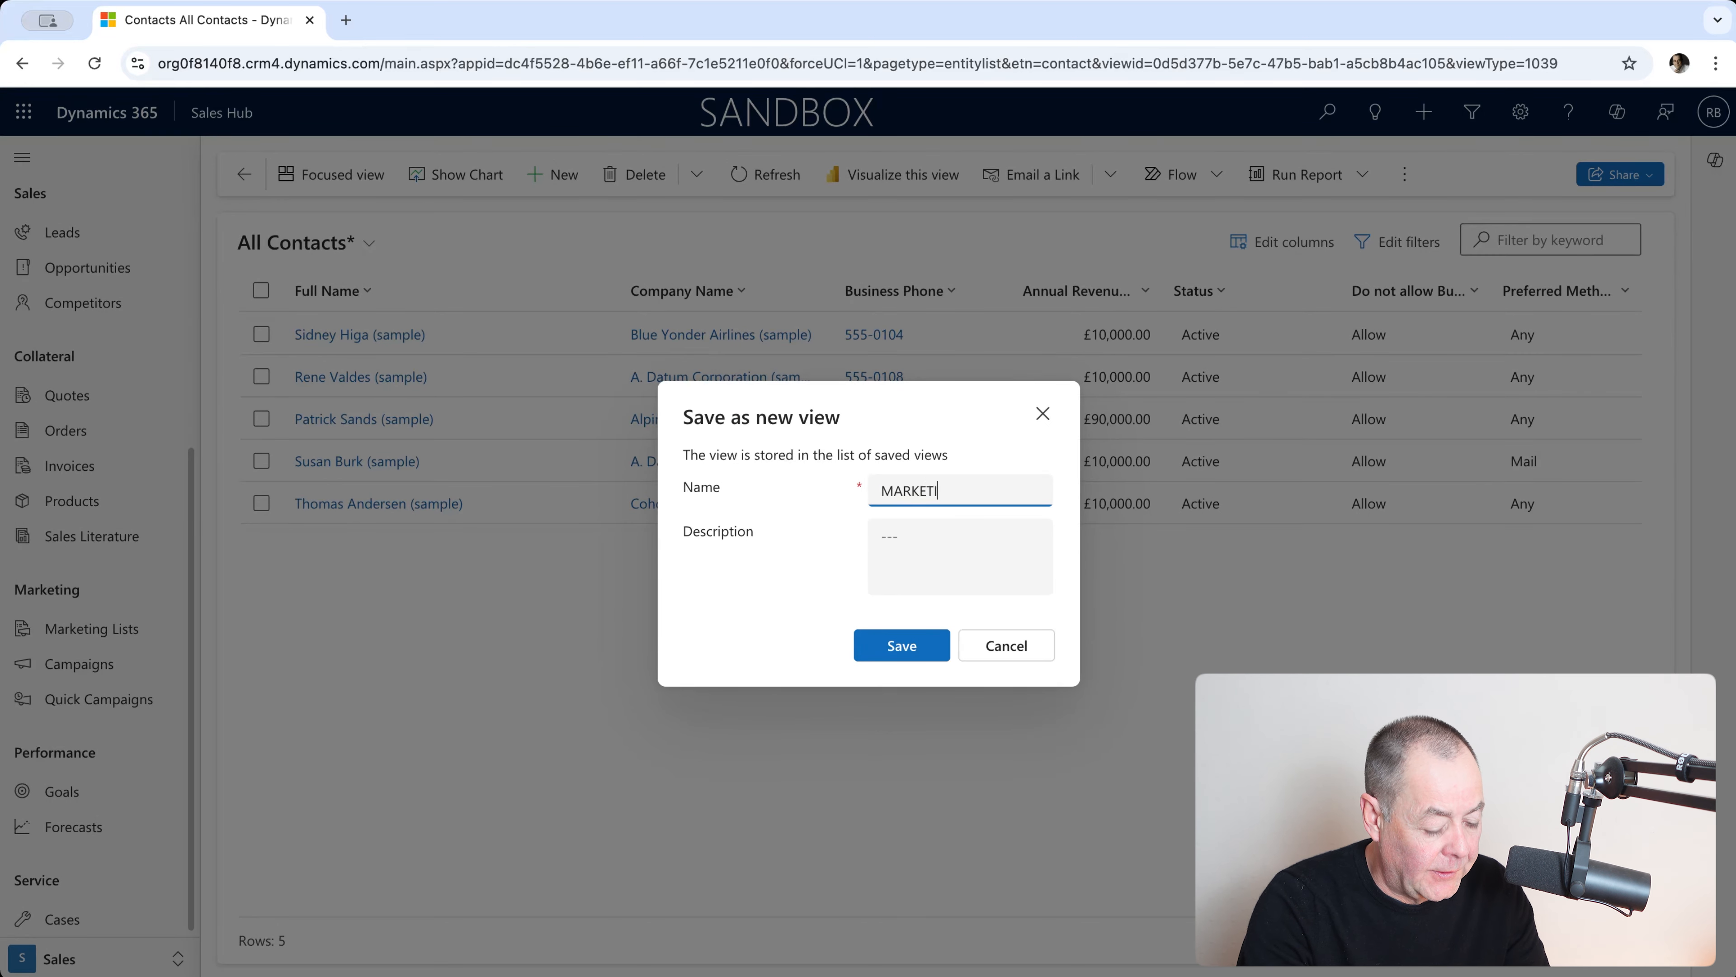
text(NG)
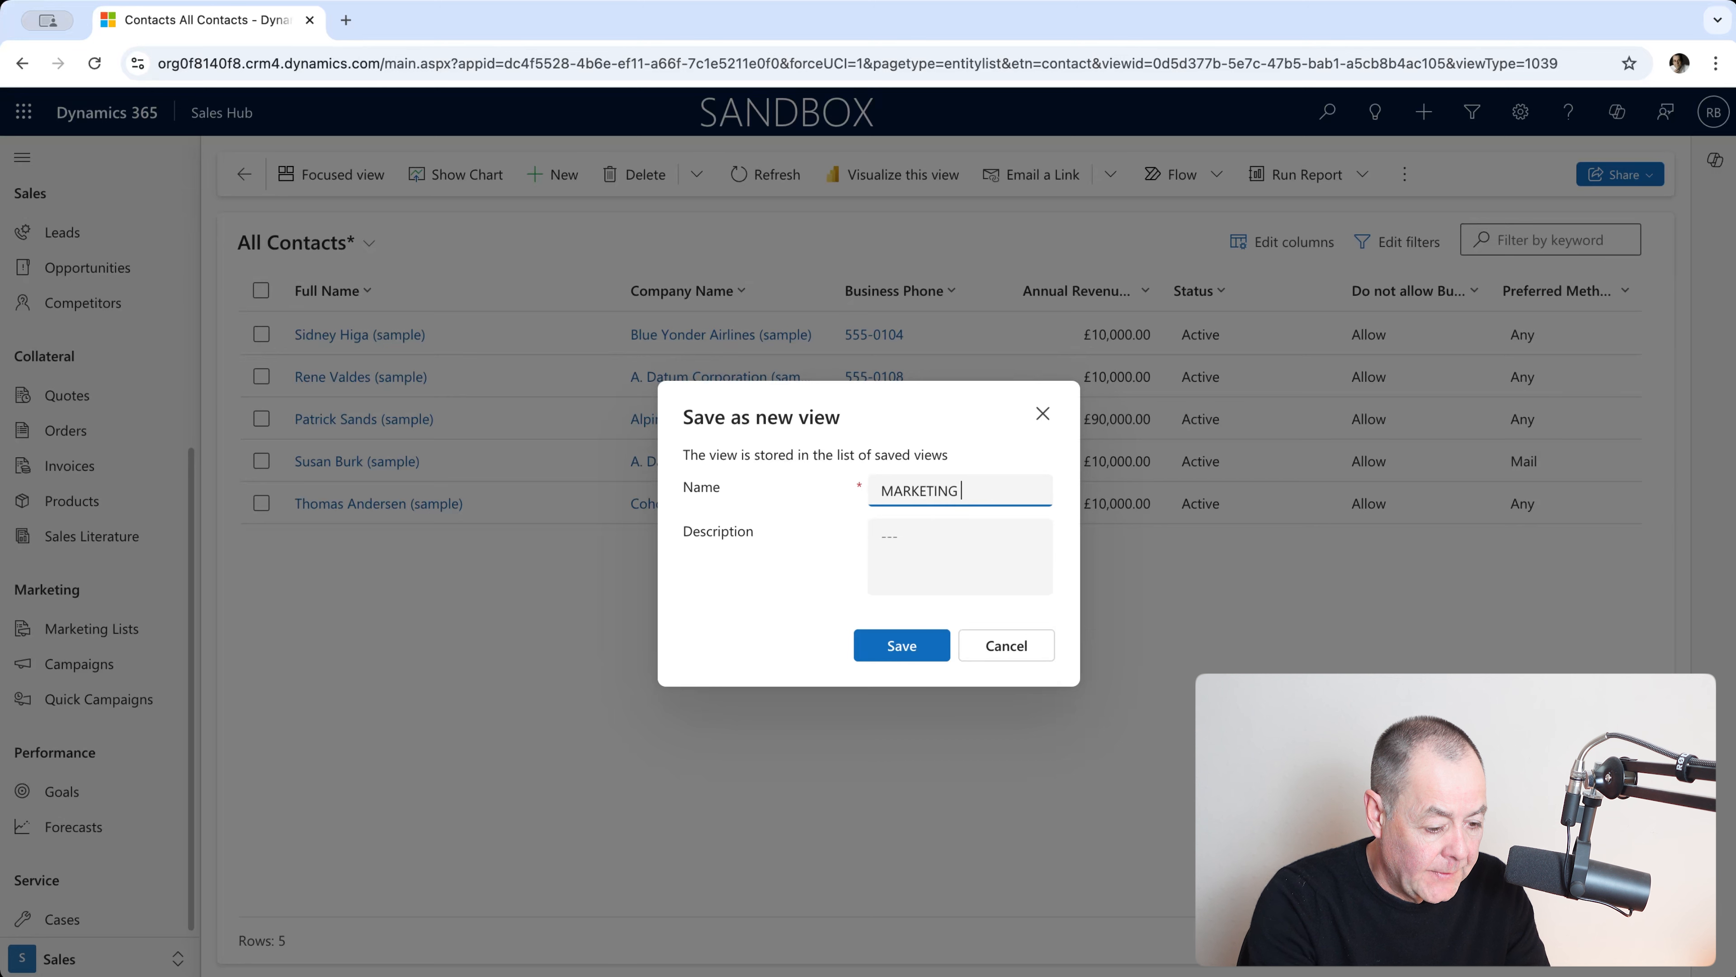
text( LIST)
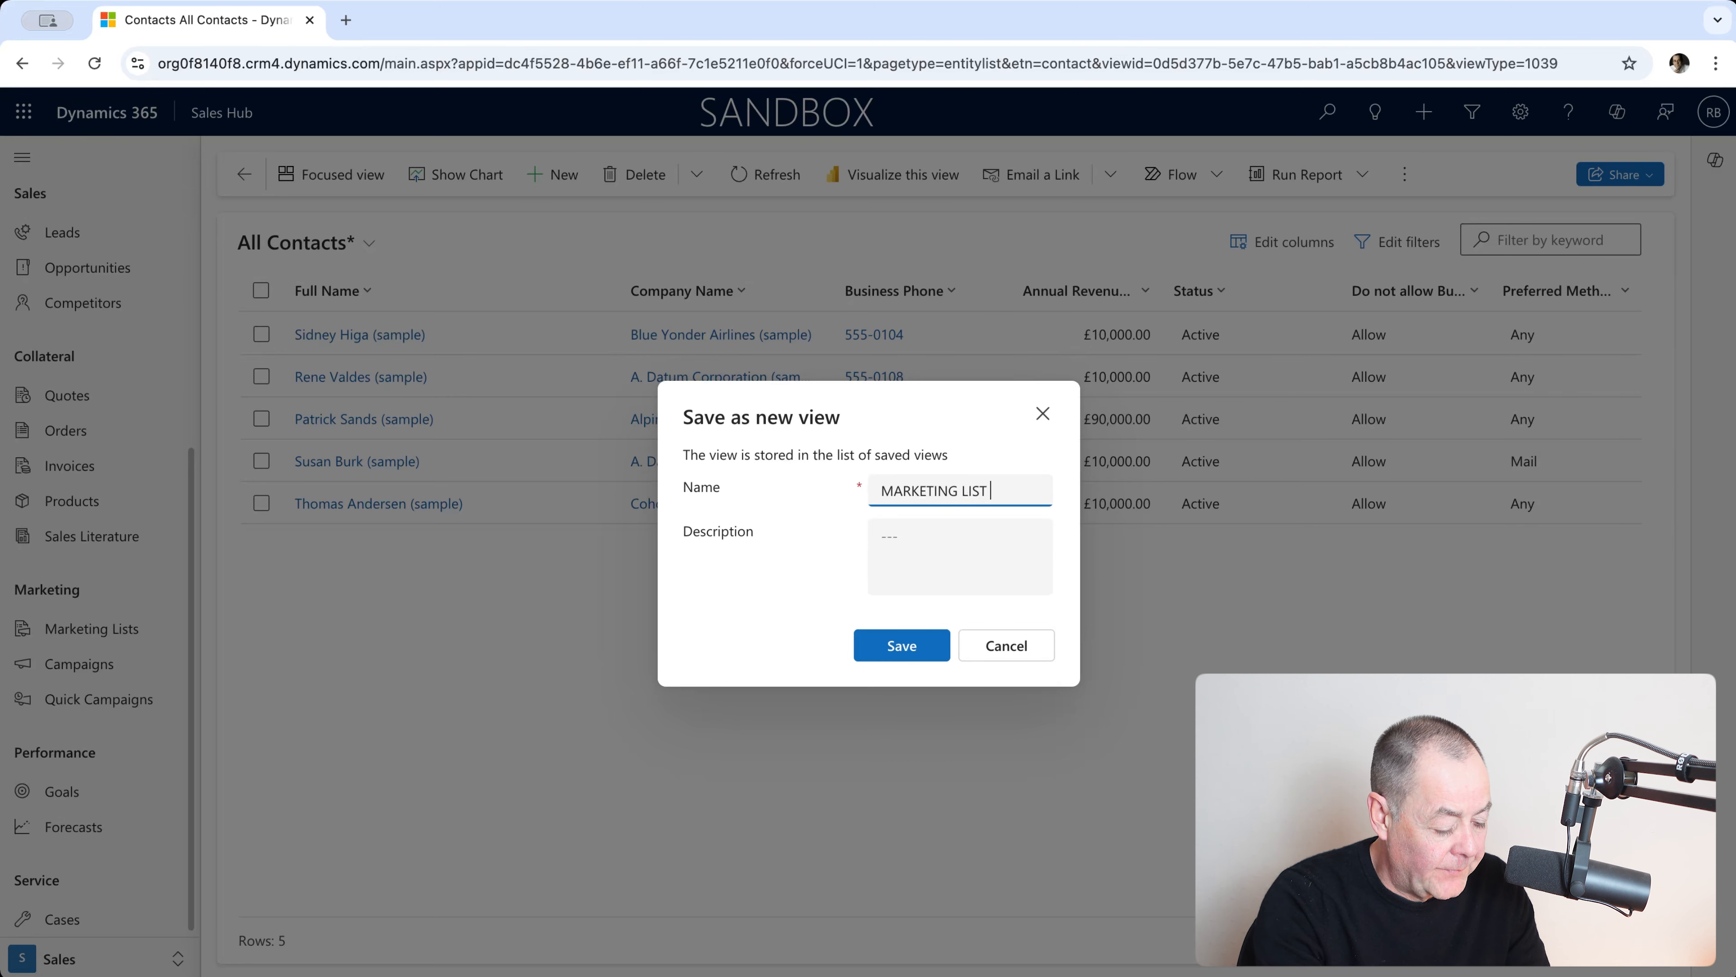
text( ANAL)
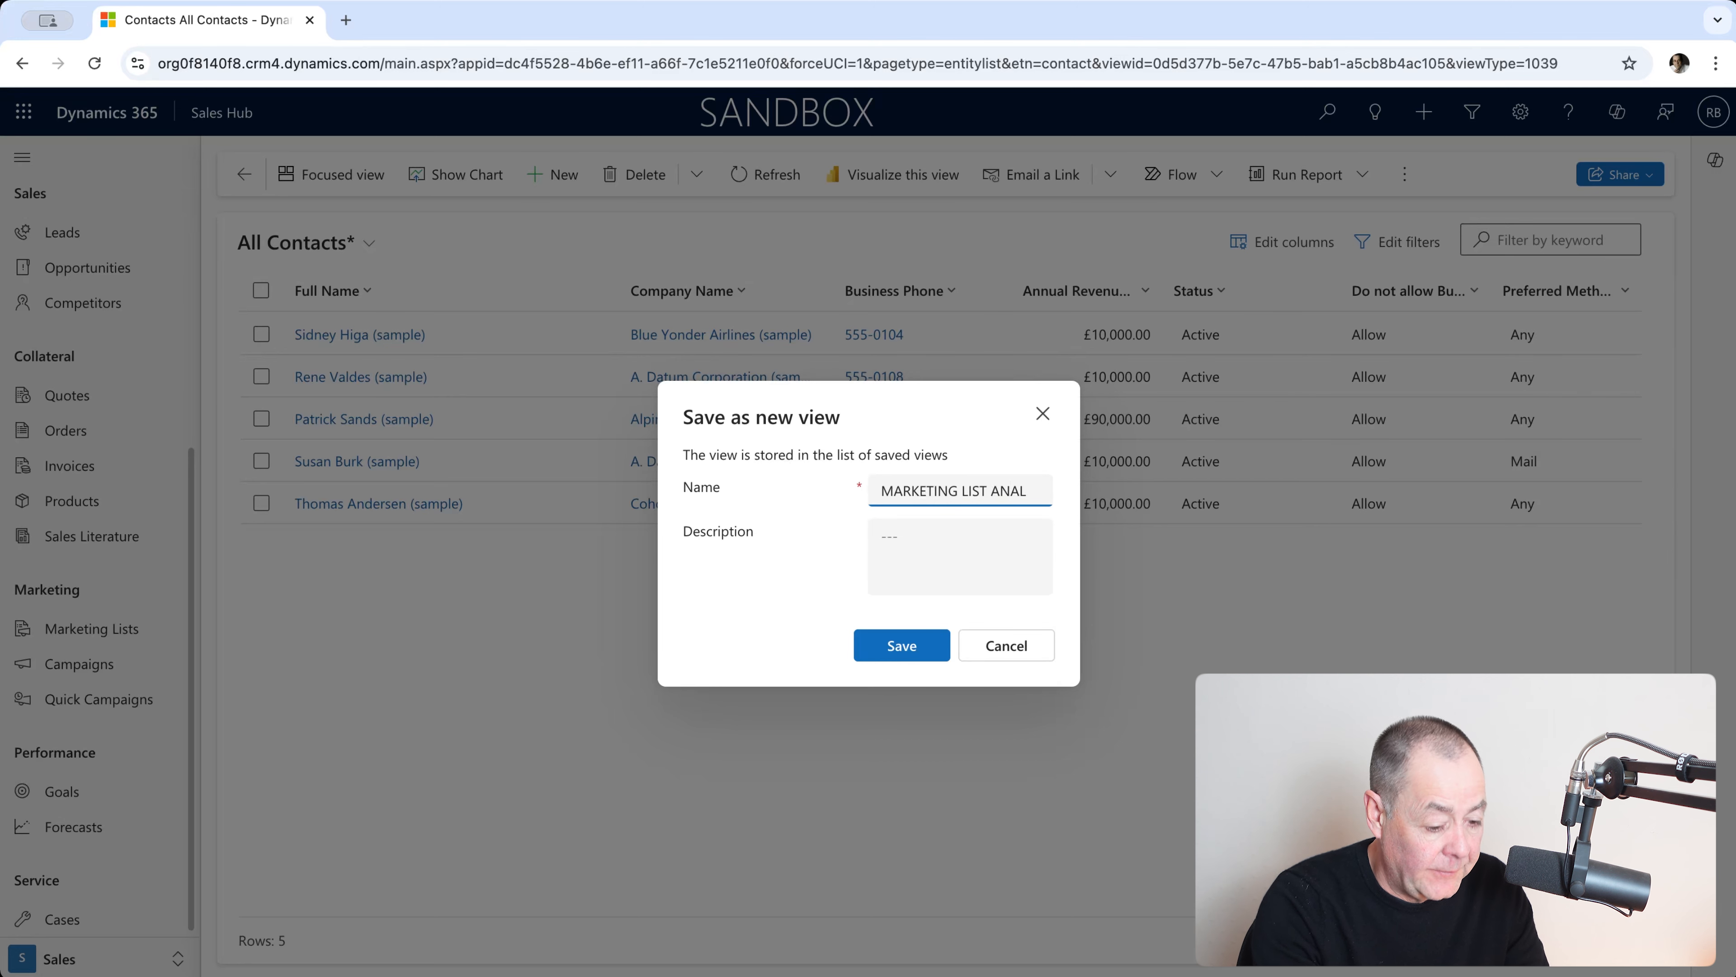
text(YS)
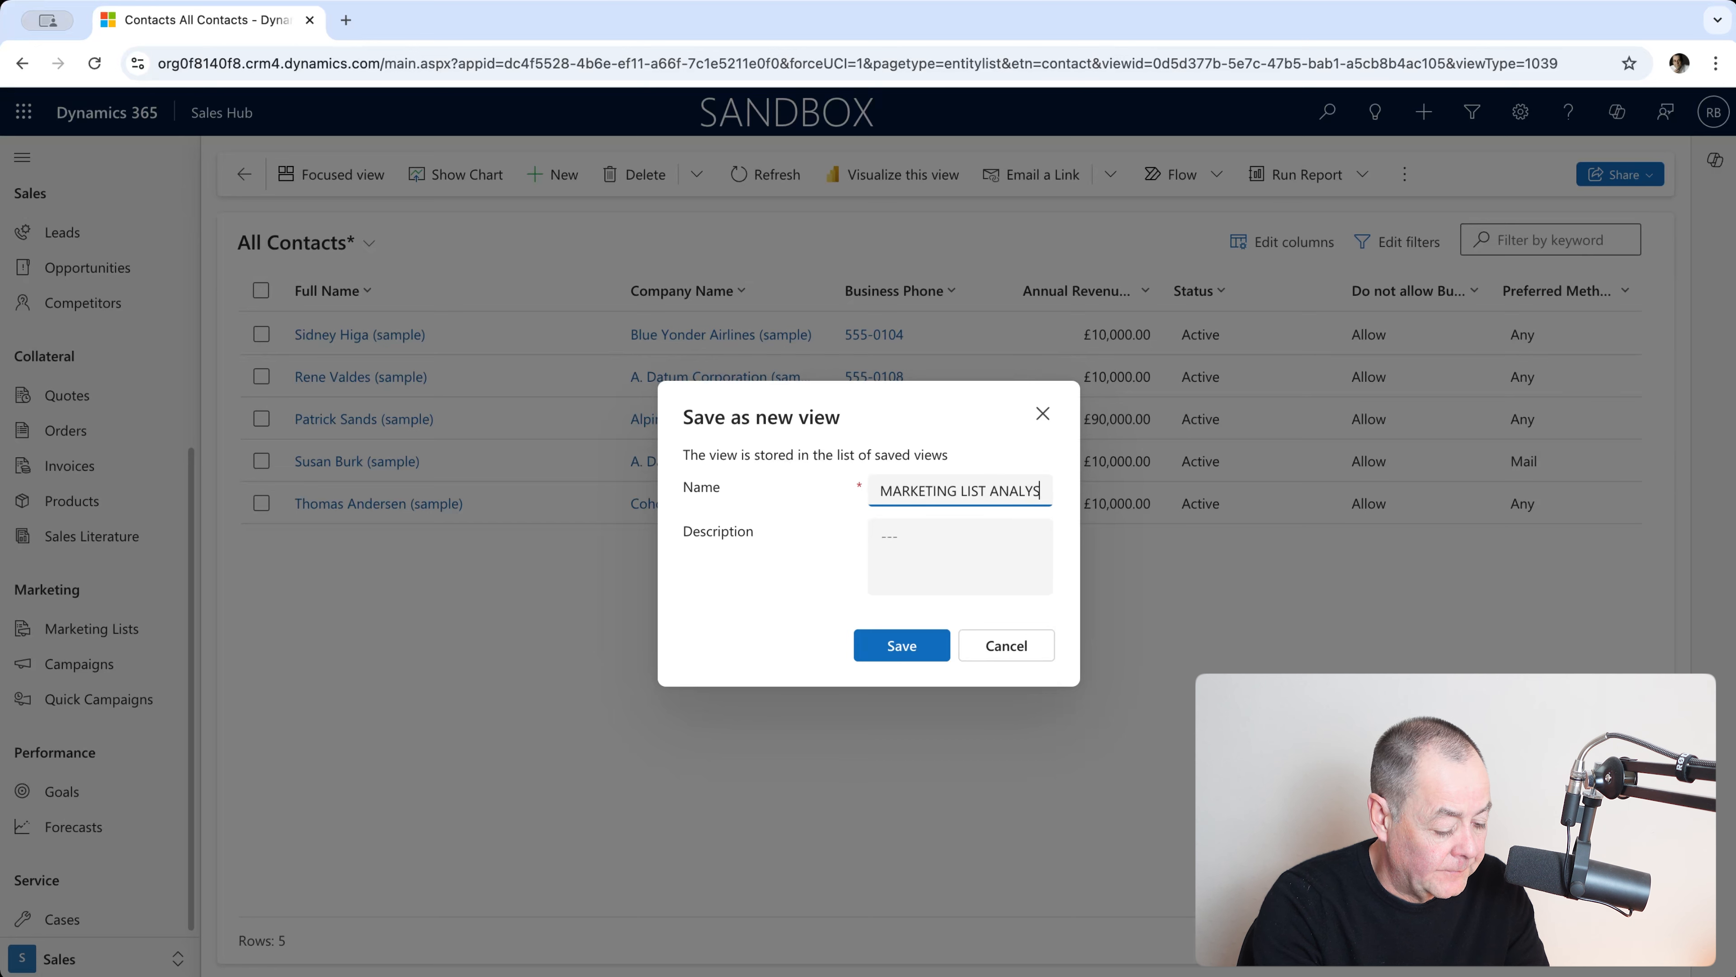
text(ER)
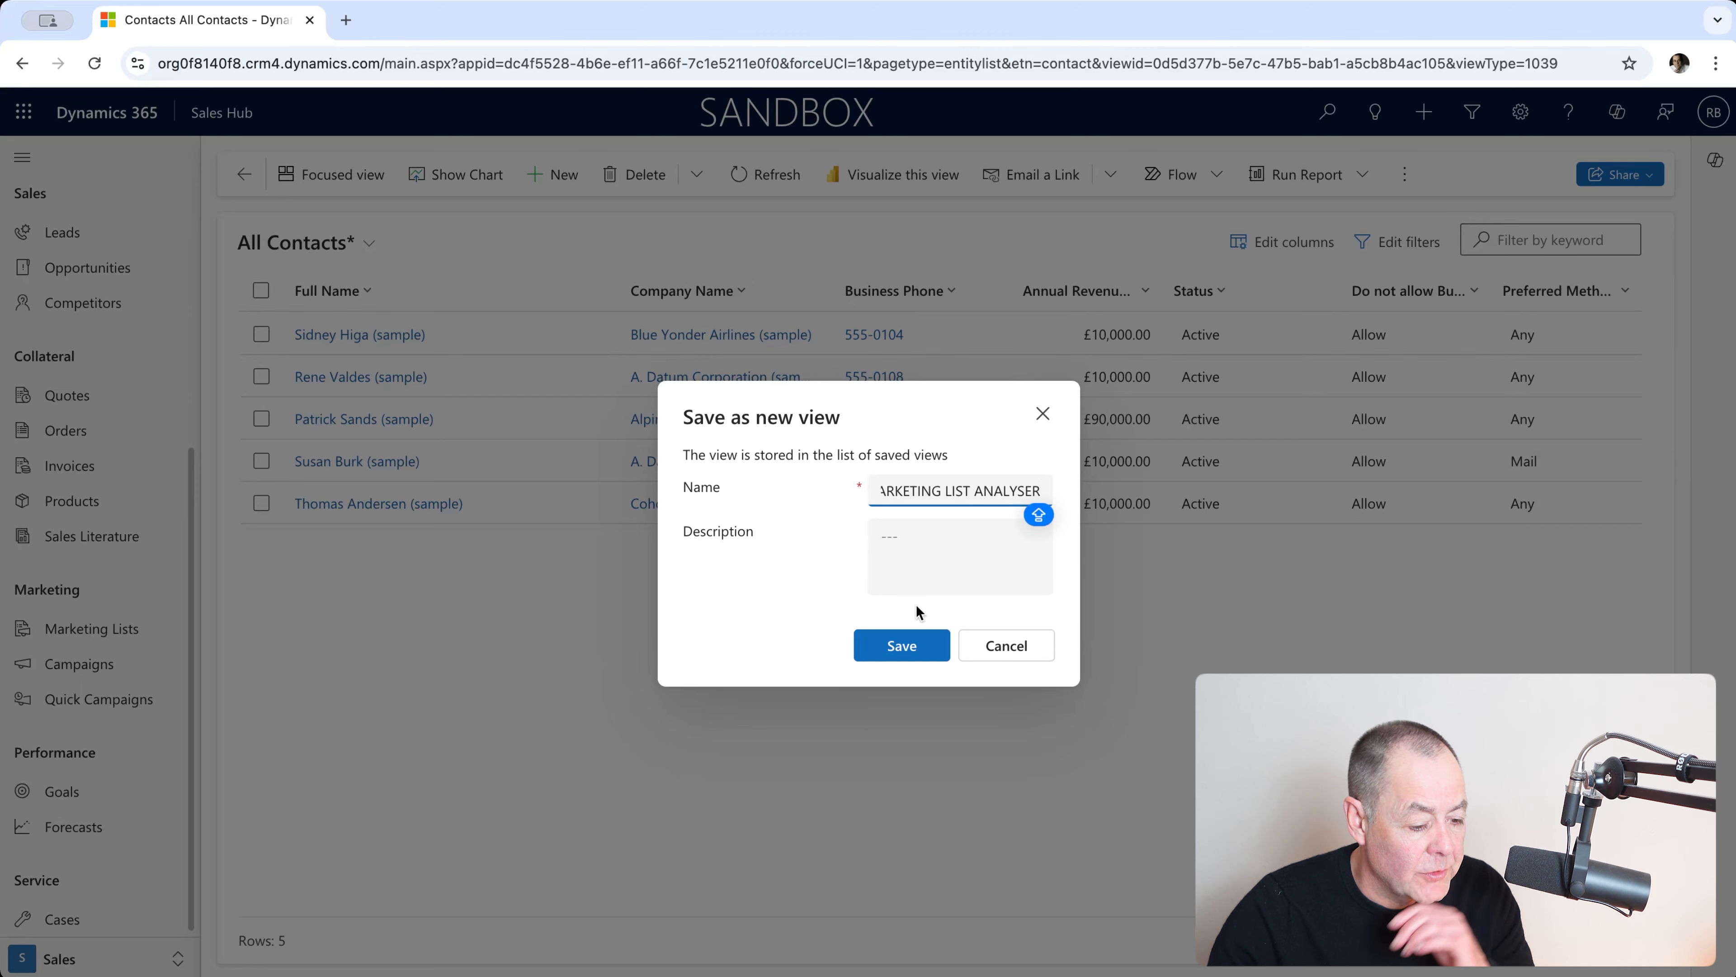
click(907, 647)
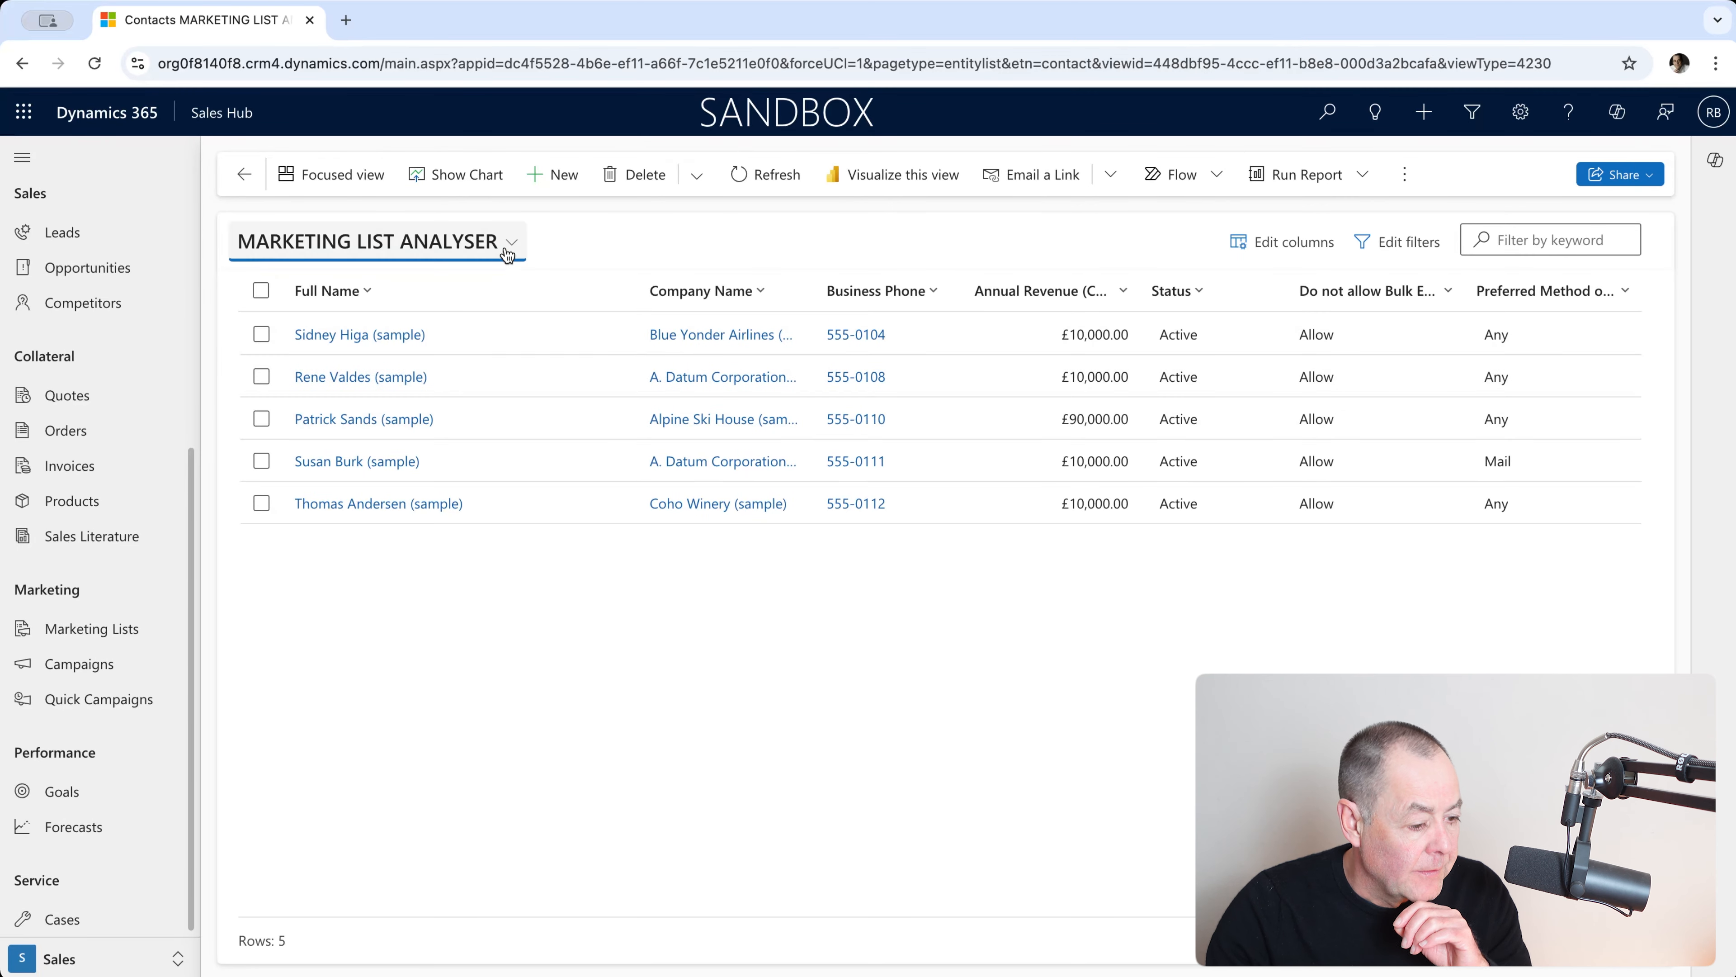
Step: Check the views list for MARKETING LIST ANALYSER and open its Marketing List filter
click(502, 248)
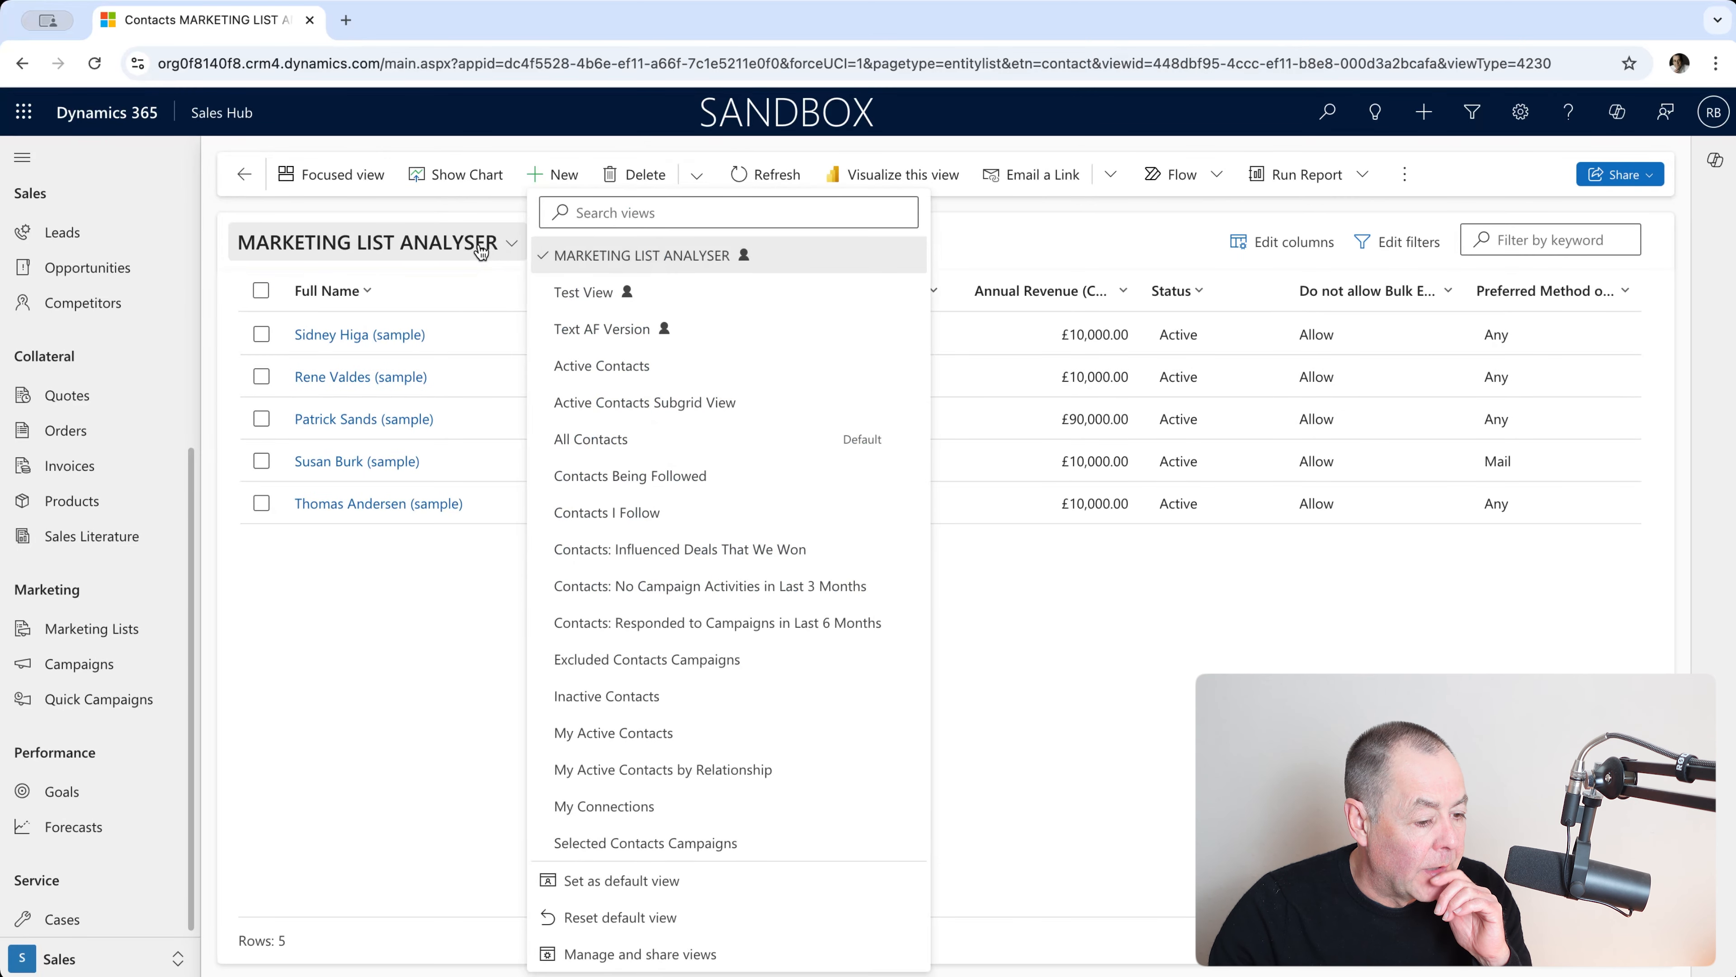
click(613, 257)
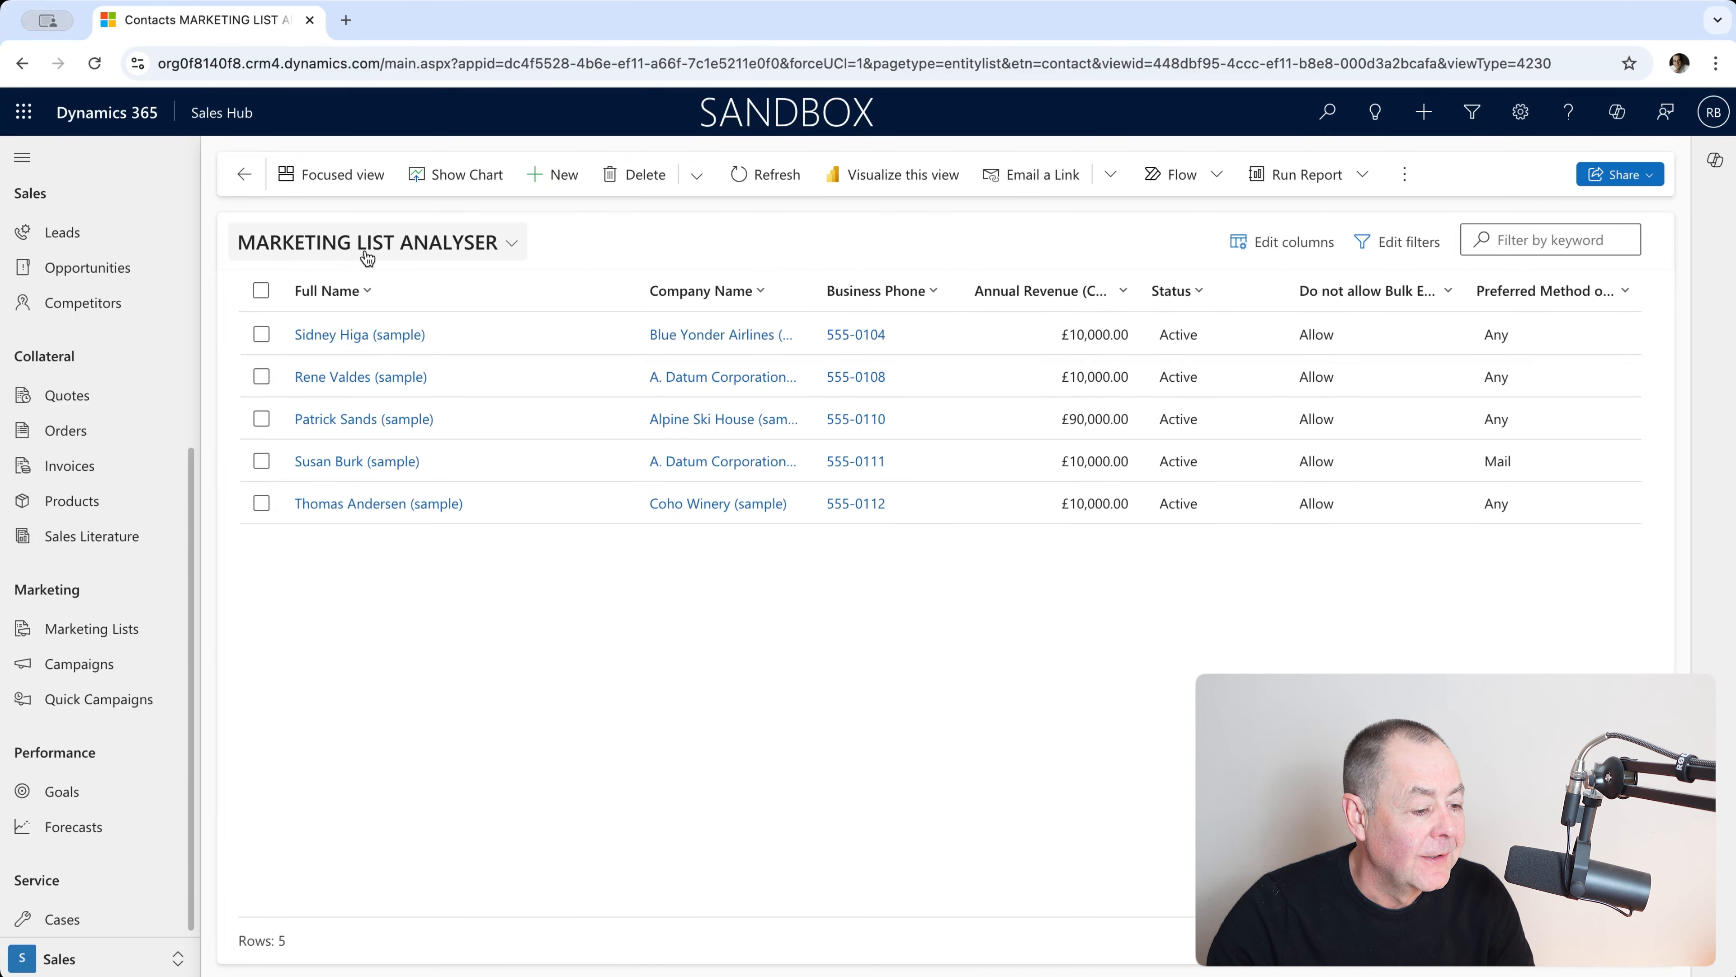
click(385, 257)
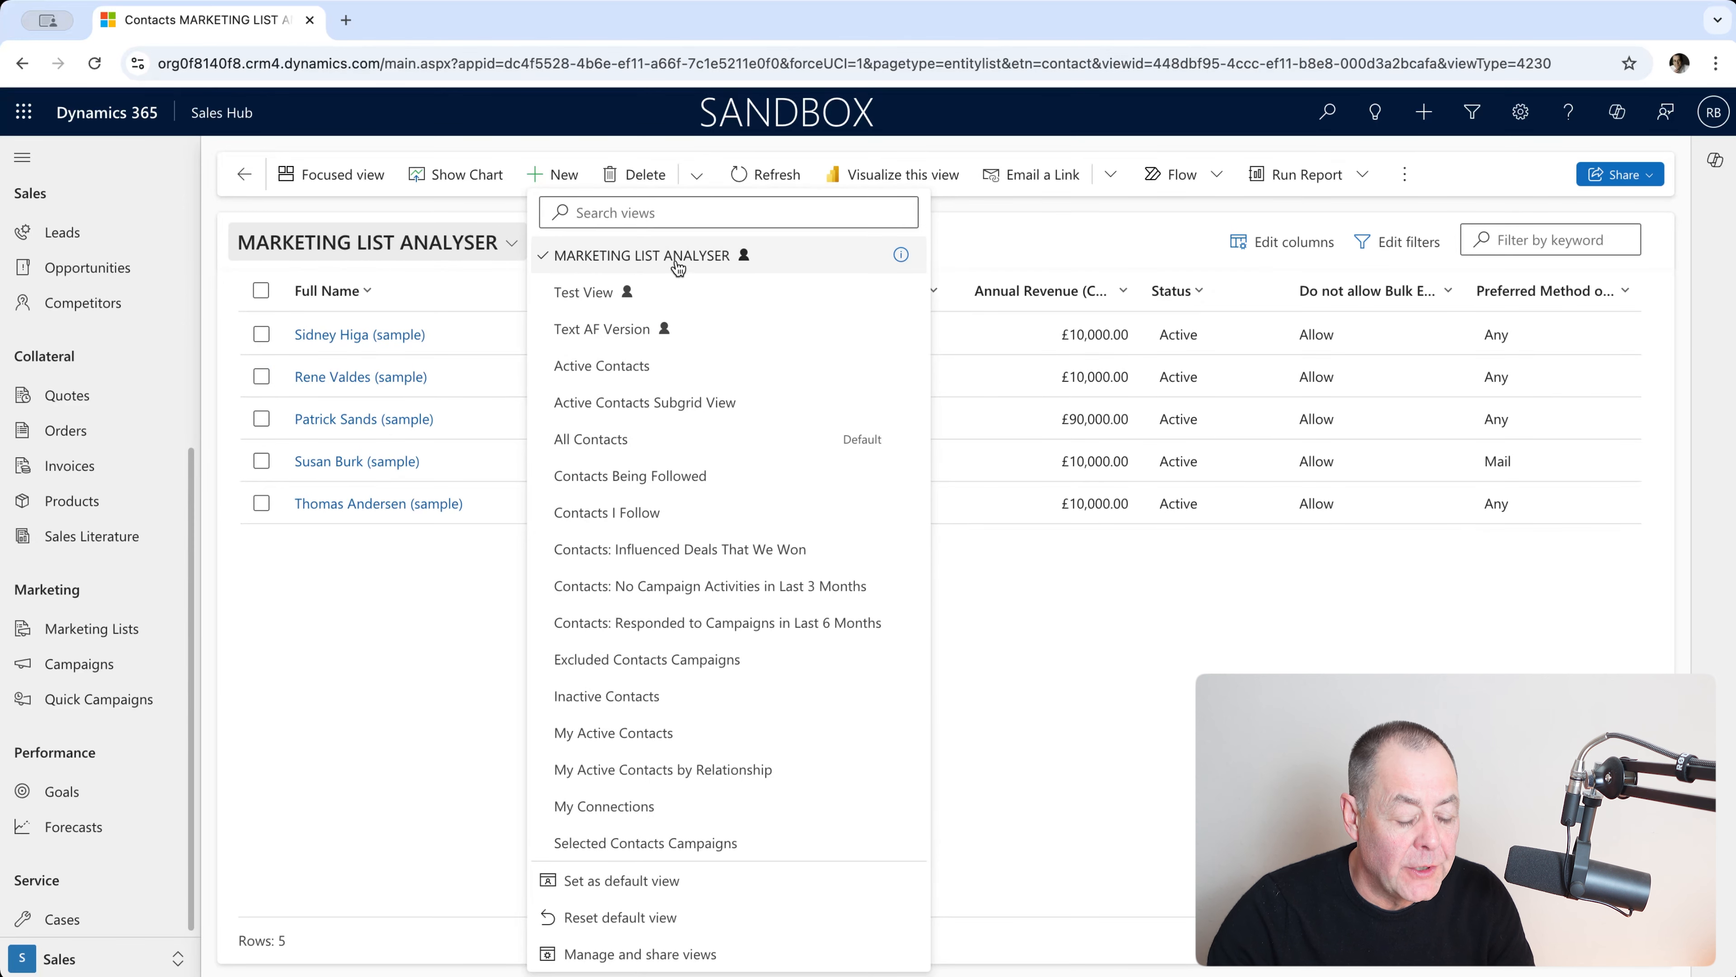
click(1398, 240)
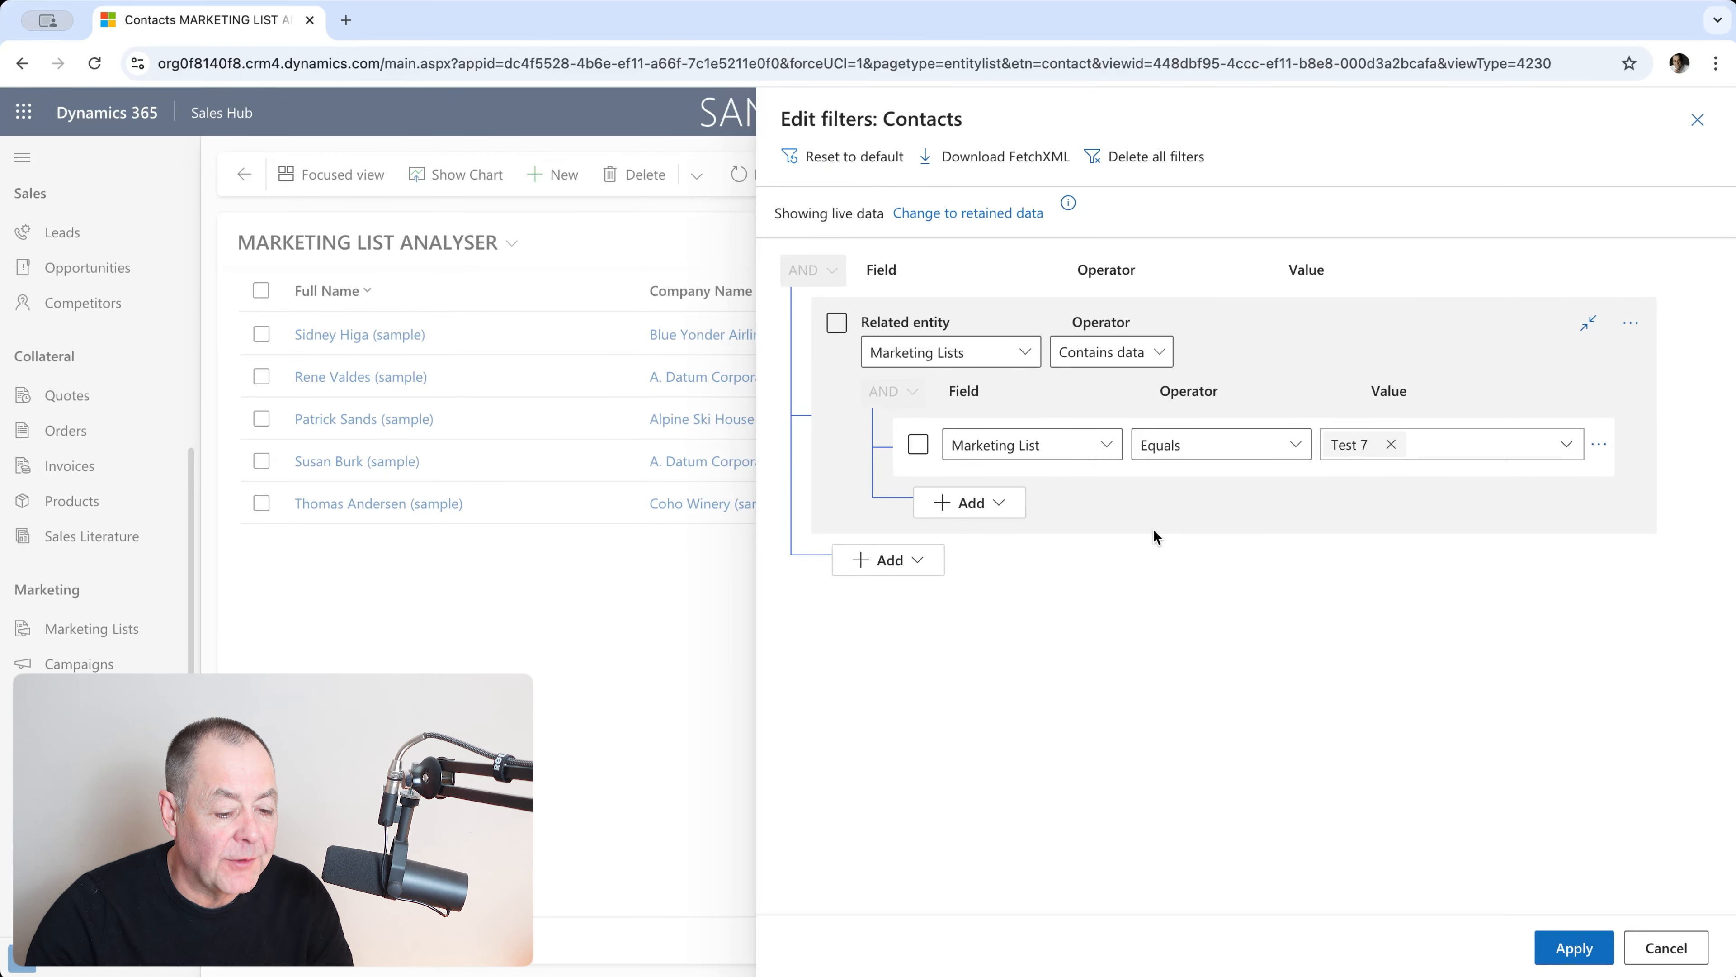
Step: Change the Marketing List condition from Test 7 to Test 4 and apply, showing six contacts
click(1392, 452)
click(1392, 452)
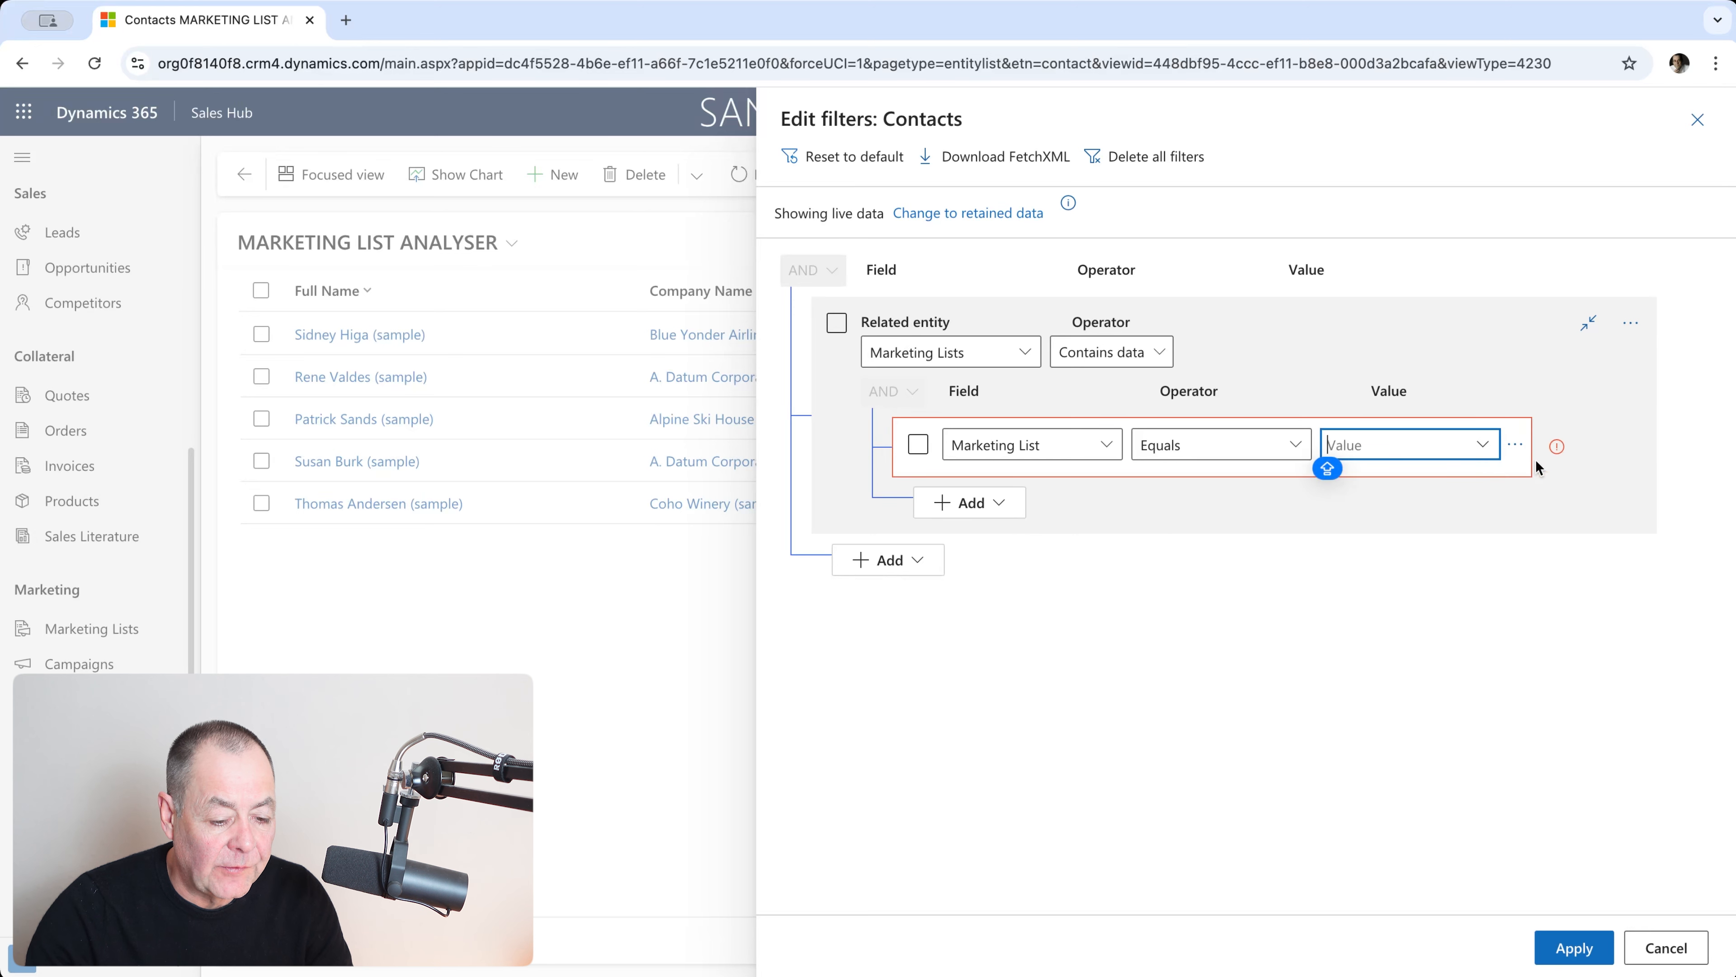
click(1484, 450)
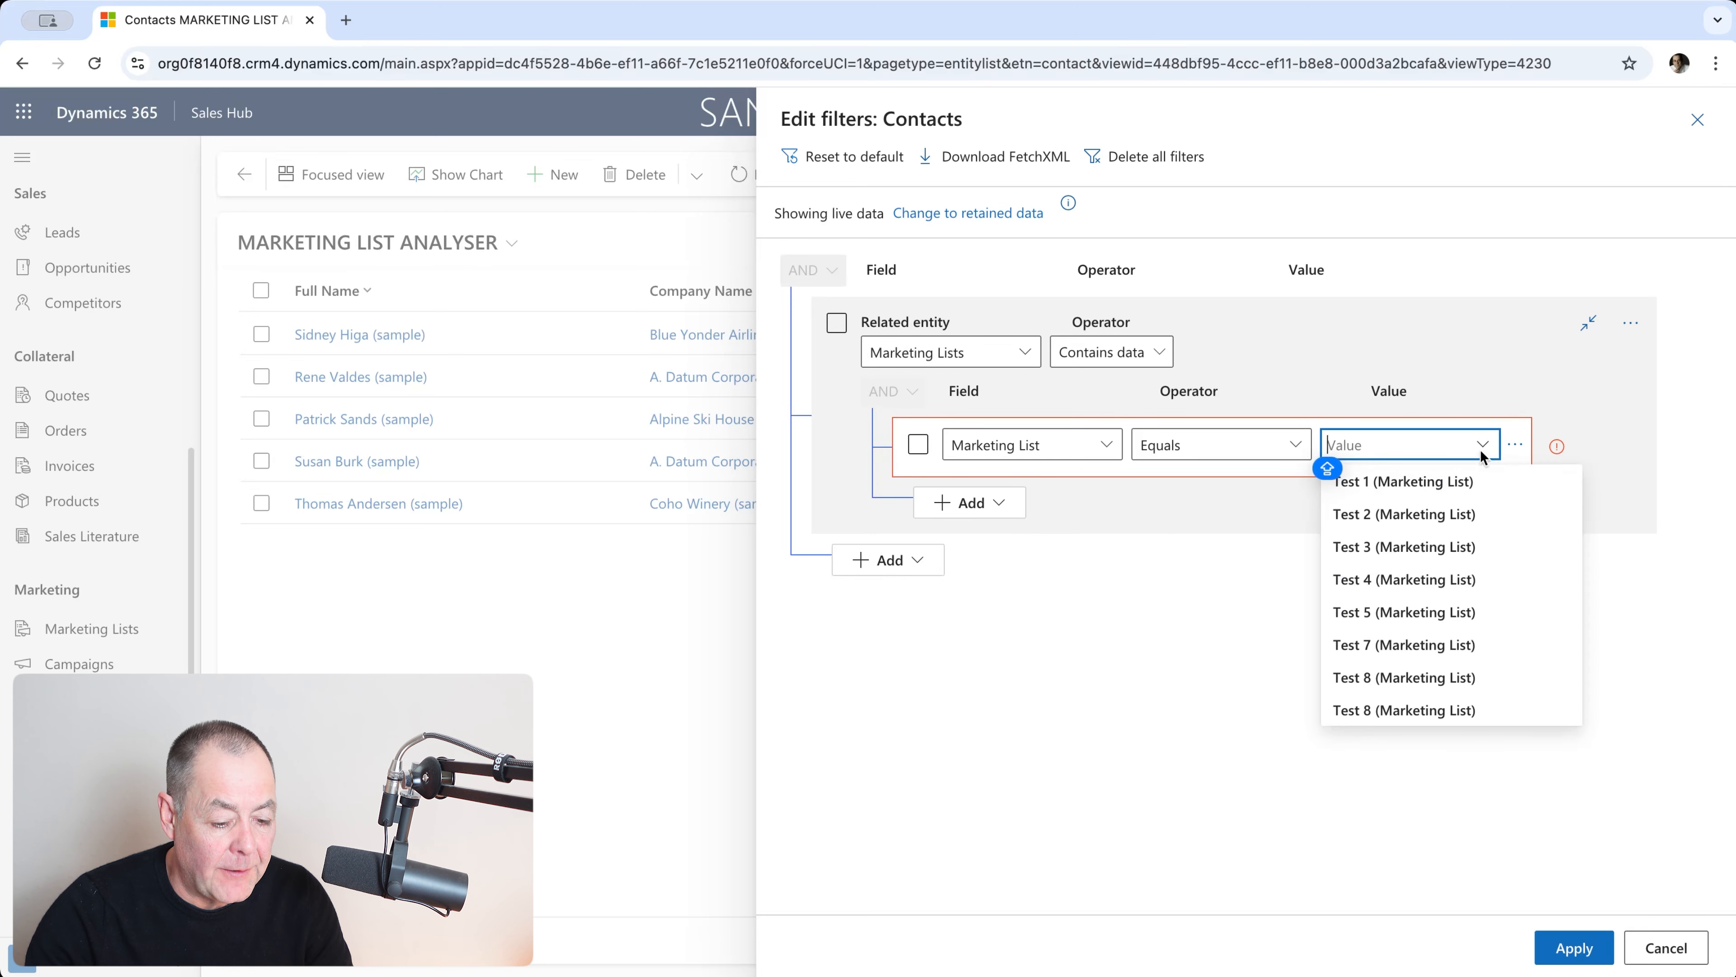
click(1430, 582)
click(1569, 948)
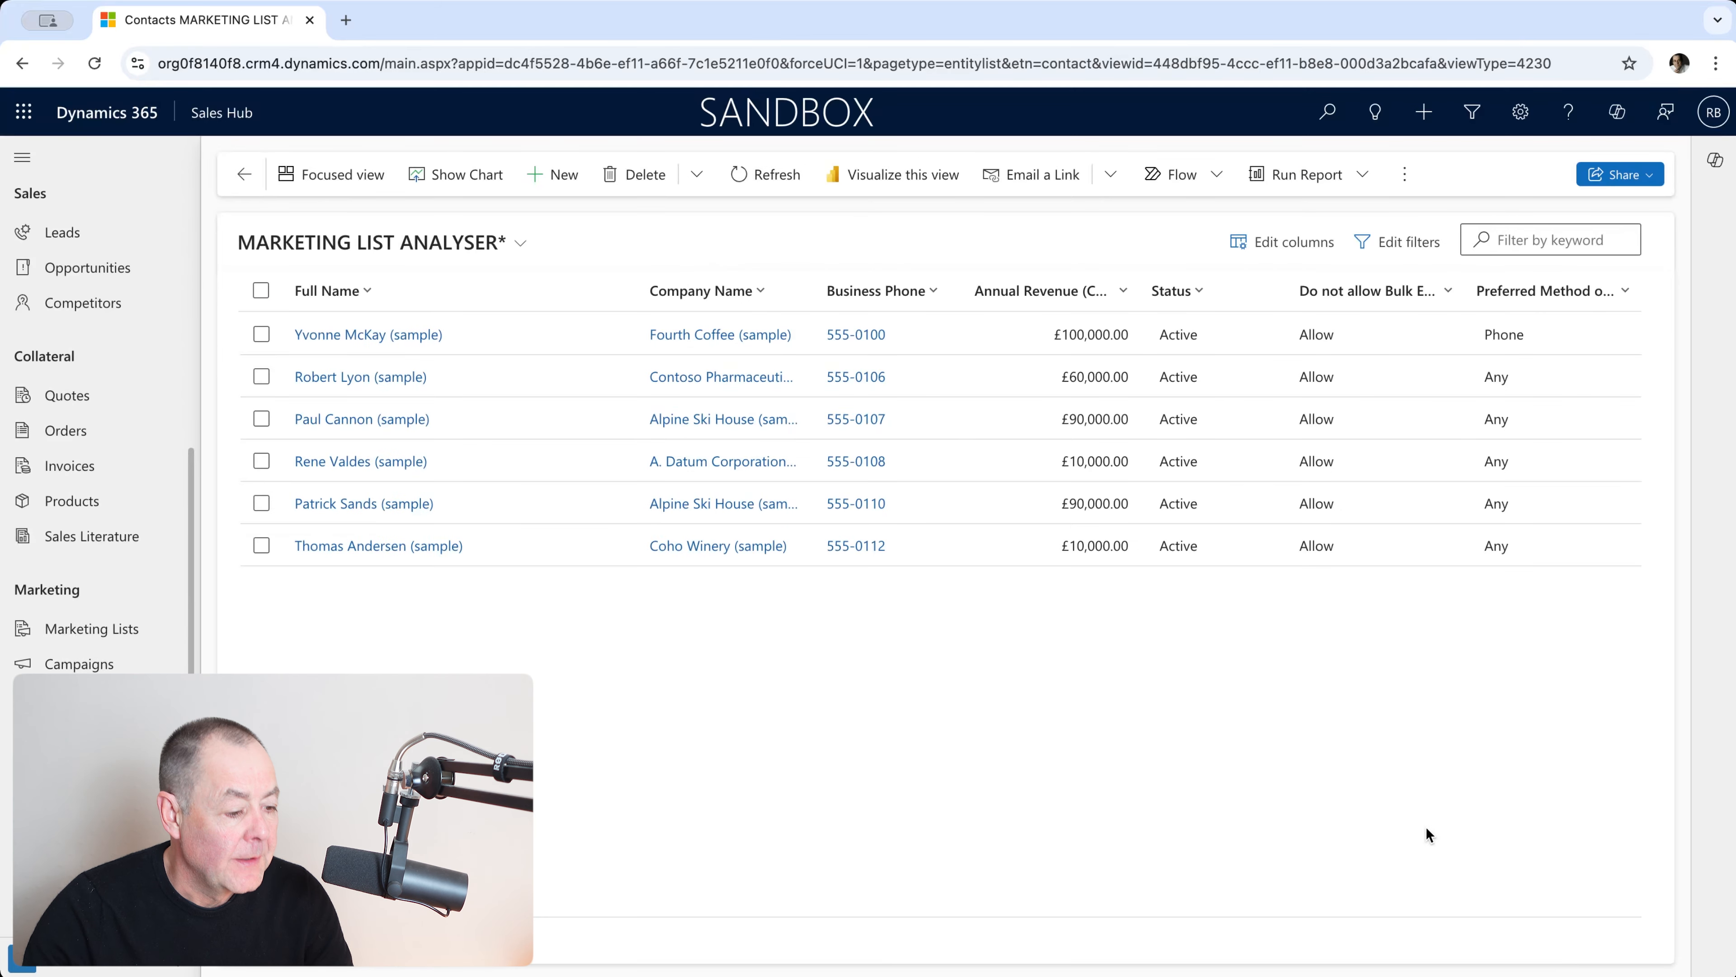